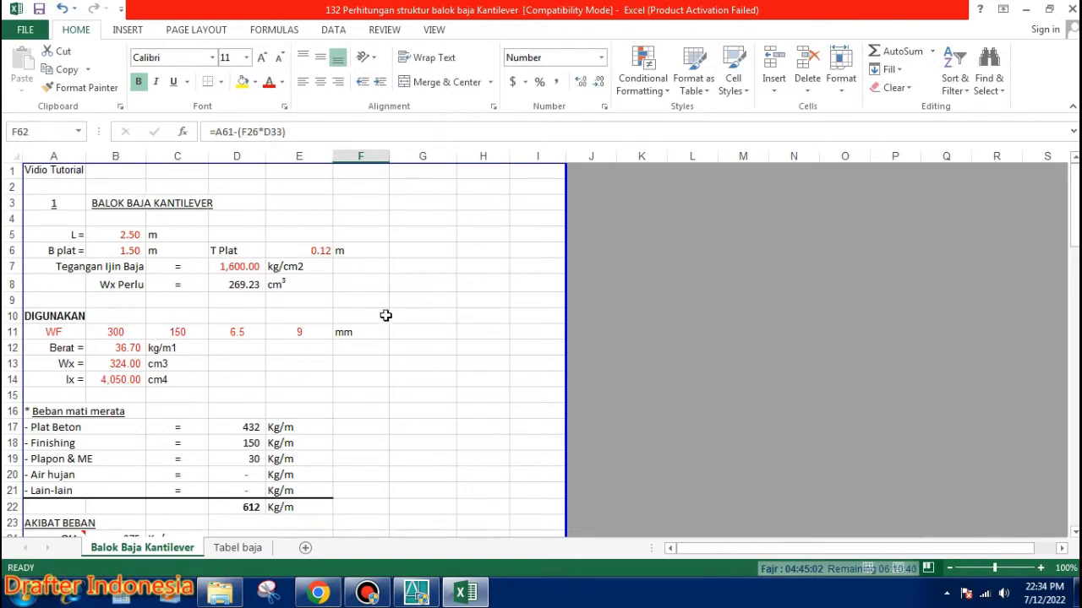
Examine the cantilever steel beam calculation from the input data and dead loads down to the moment and shear force tables
{"action": "scroll", "coordinate": [385, 315], "scroll_direction": "down", "scroll_amount": 1}
{"action": "scroll", "coordinate": [386, 315], "scroll_direction": "down", "scroll_amount": 2}
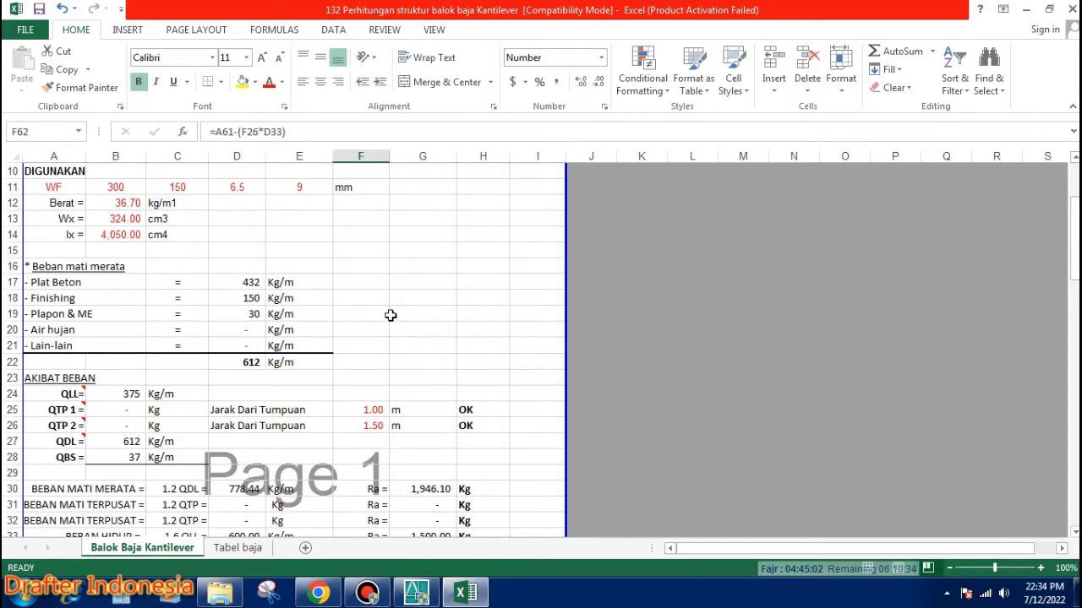
{"action": "scroll", "coordinate": [391, 315], "scroll_direction": "down", "scroll_amount": 1}
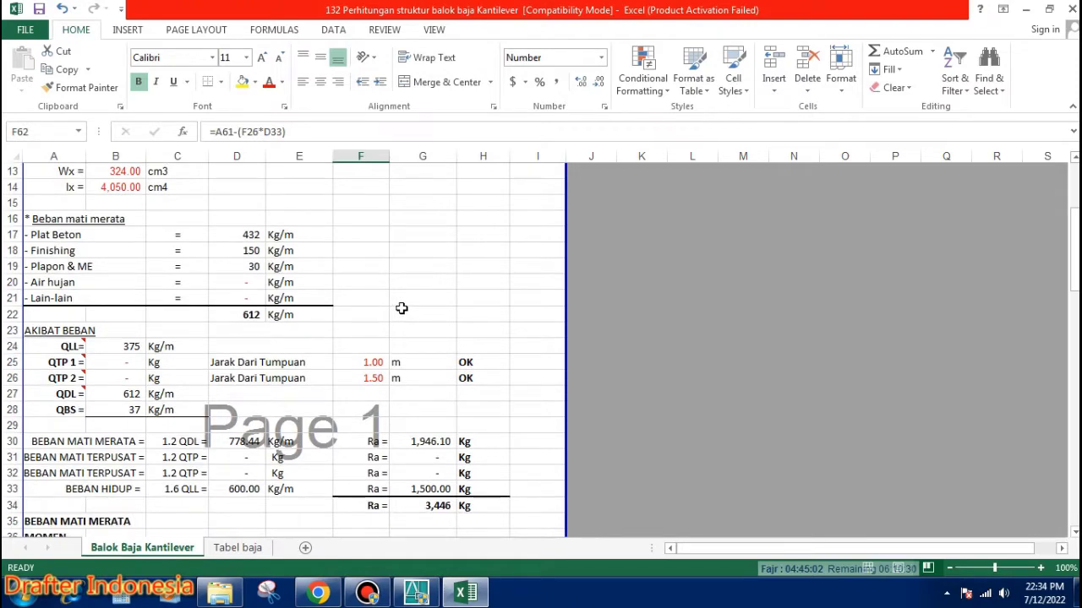
{"action": "scroll", "coordinate": [427, 295], "scroll_direction": "down", "scroll_amount": 3}
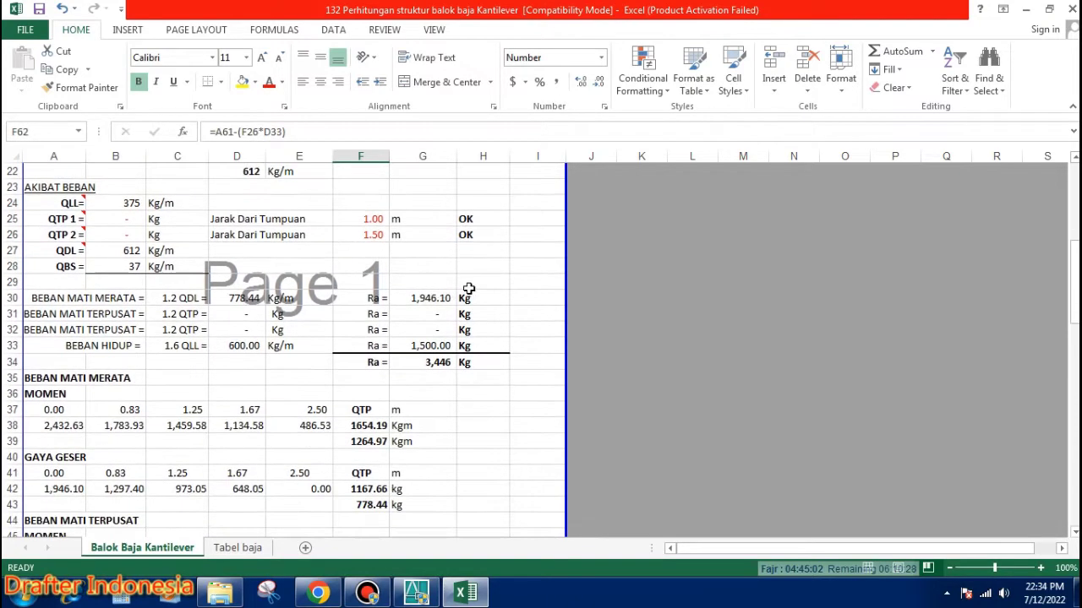
{"action": "scroll", "coordinate": [476, 288], "scroll_direction": "down", "scroll_amount": 3}
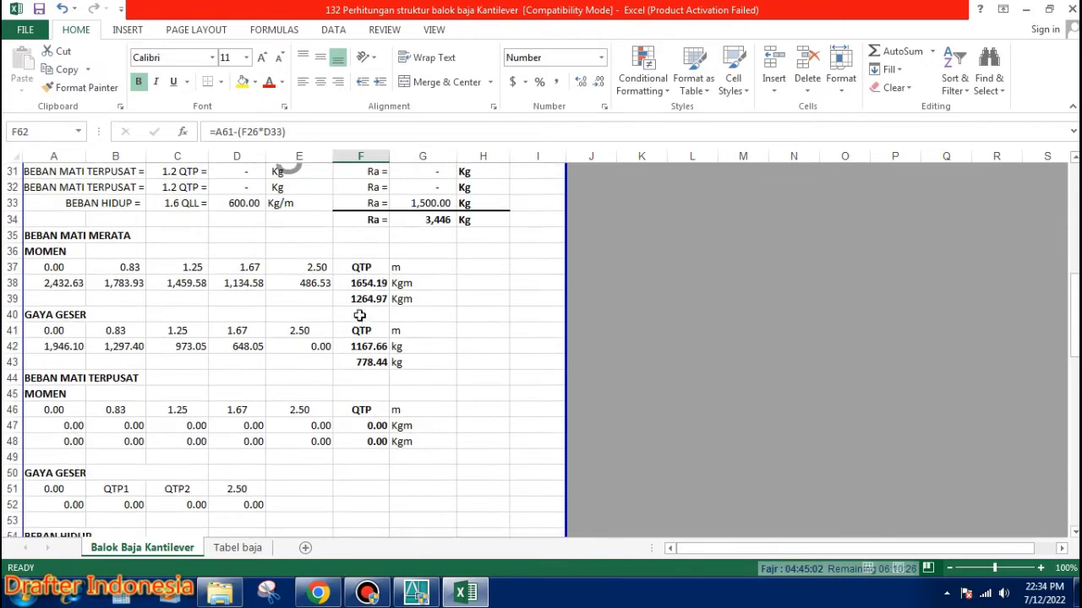
{"action": "scroll", "coordinate": [376, 319], "scroll_direction": "down", "scroll_amount": 5}
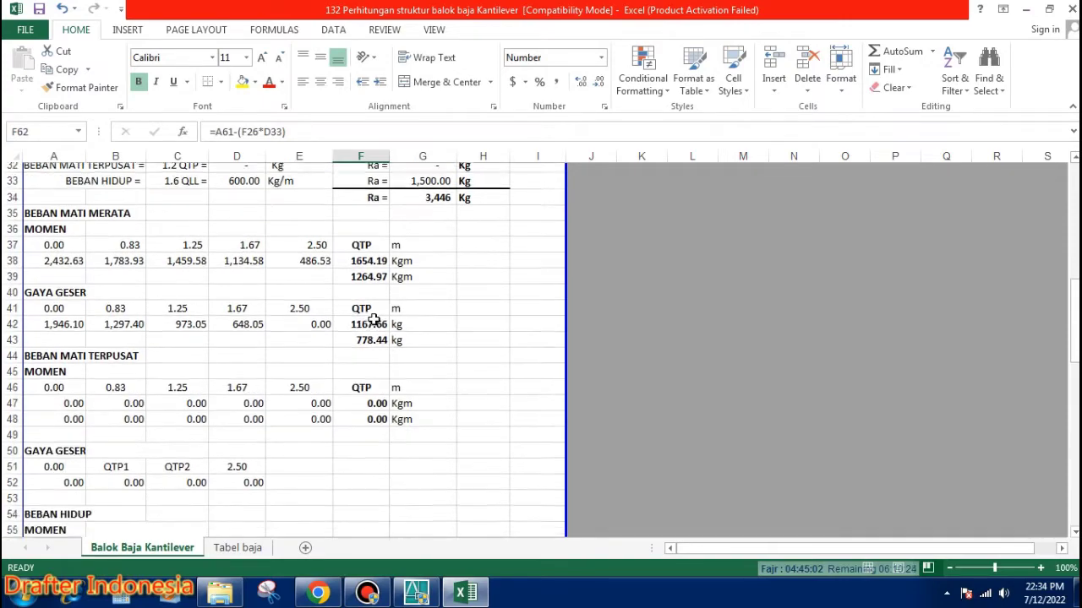
{"action": "scroll", "coordinate": [380, 318], "scroll_direction": "up", "scroll_amount": 5}
{"action": "scroll", "coordinate": [382, 318], "scroll_direction": "up", "scroll_amount": 10}
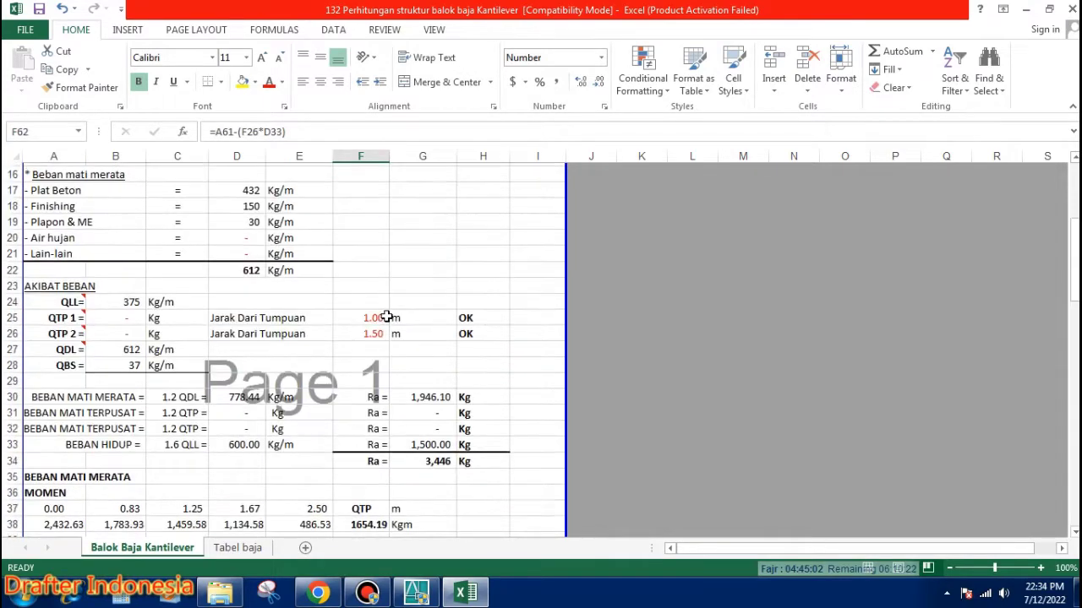
{"action": "left_click", "coordinate": [528, 219]}
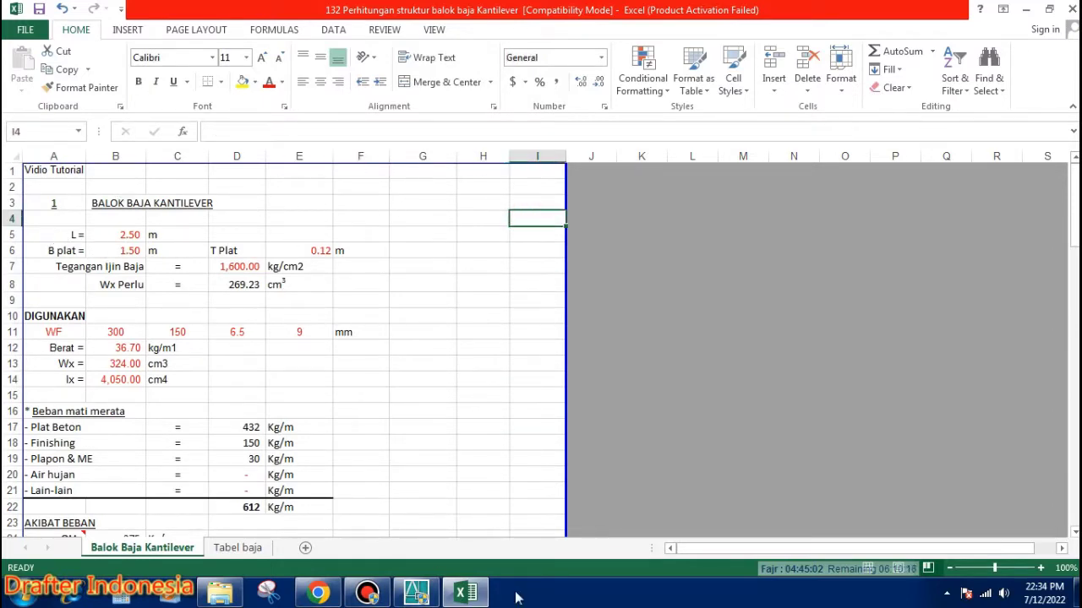
View the hatched beam plan in AutoCAD, and in the Excel calculation set the beam length L to 1.2 m
{"action": "left_click", "coordinate": [415, 591]}
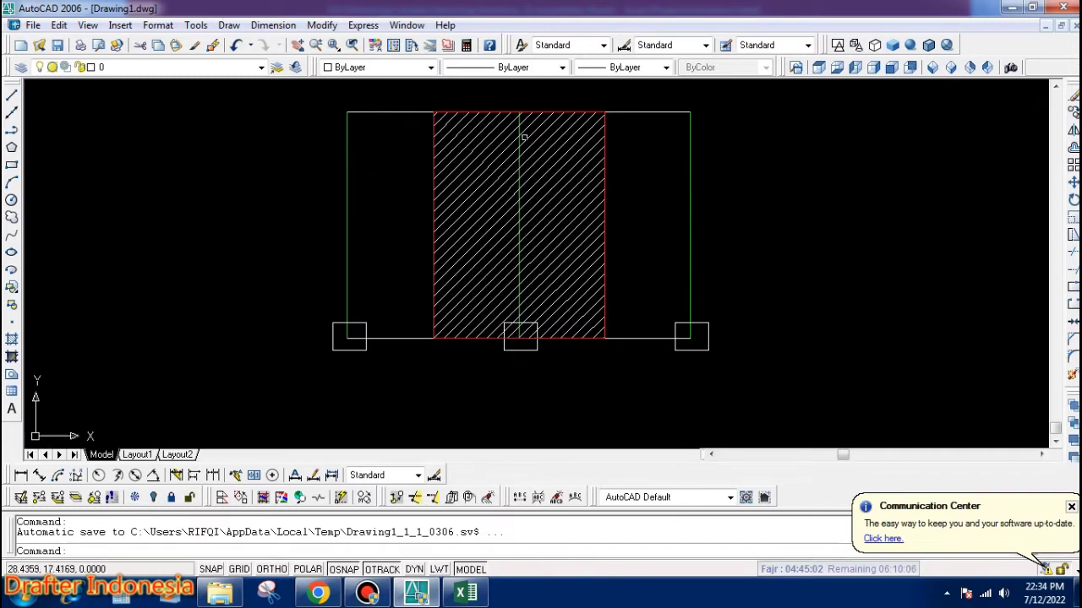
{"action": "left_click", "coordinate": [465, 592]}
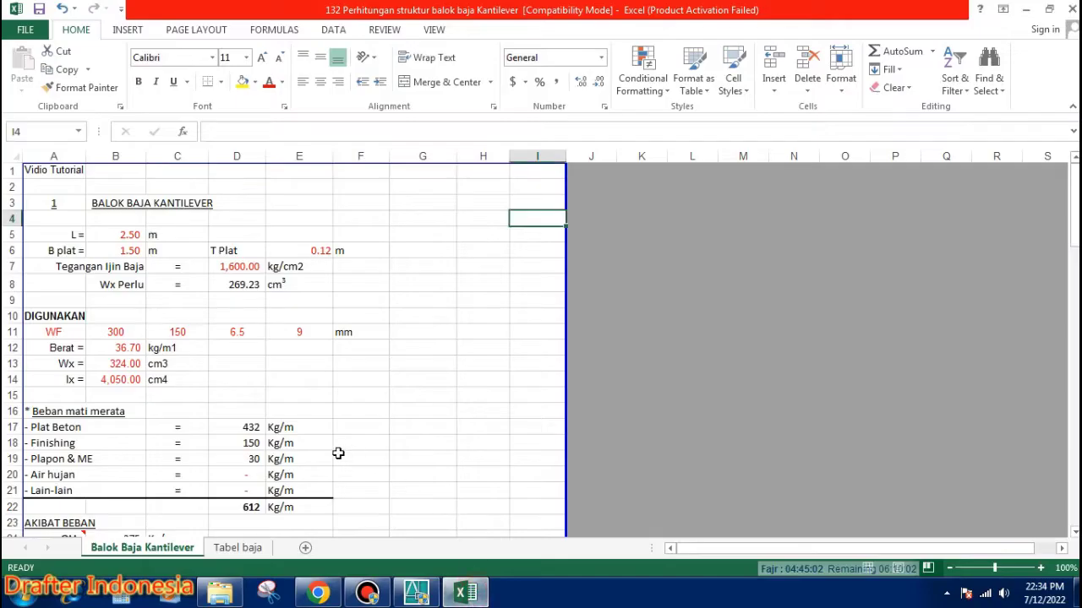
{"action": "left_click", "coordinate": [131, 235]}
{"action": "type", "text": "1.2"}
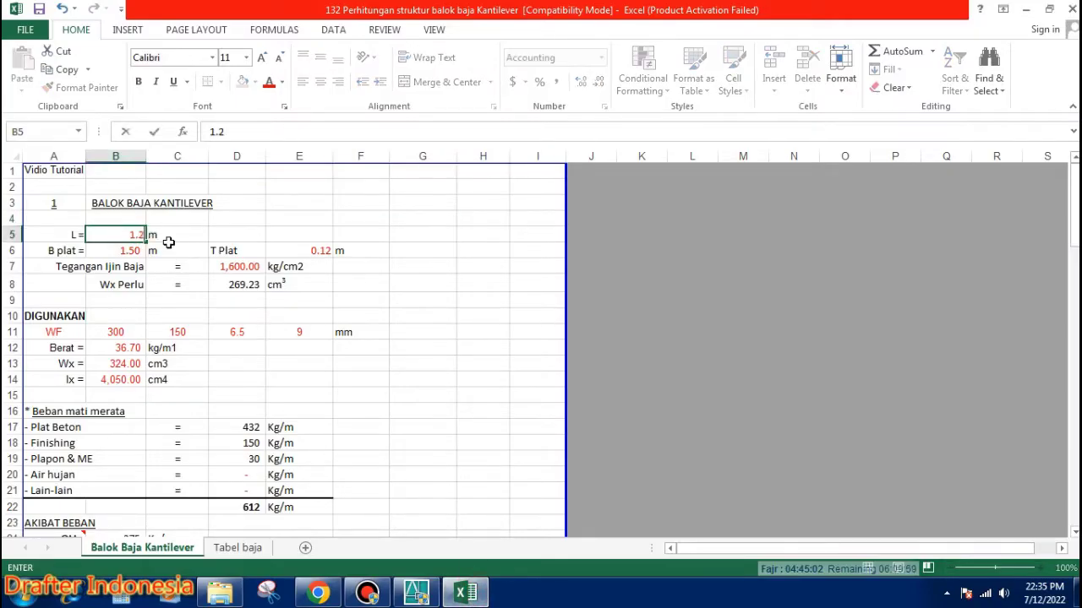
{"action": "key", "text": "Return"}
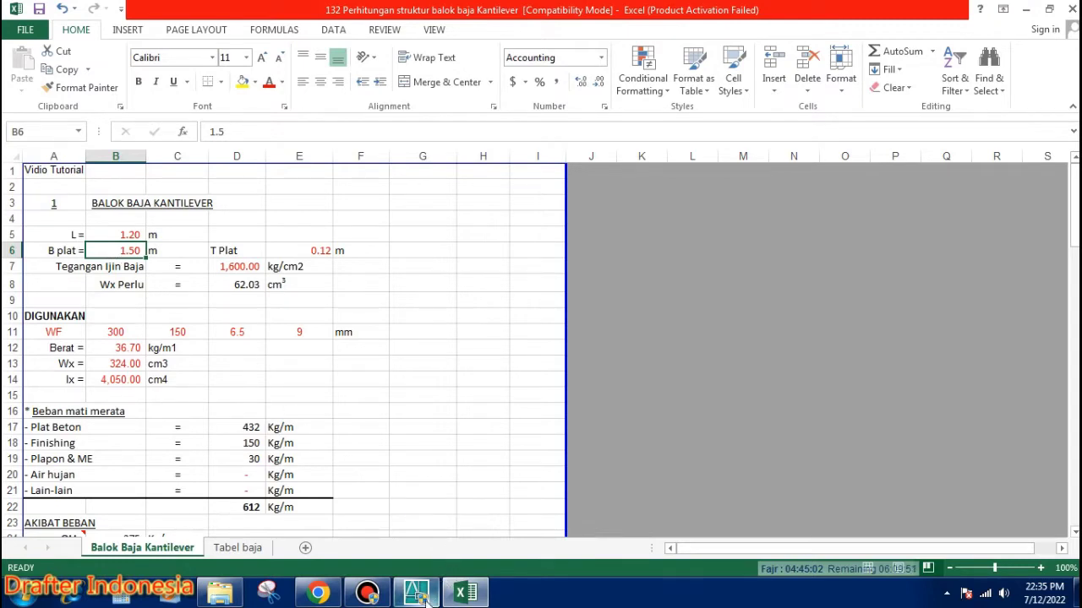
Check the plan in AutoCAD again, and in Excel set B plat to 2 m and the beam length L to 1.5 m
{"action": "mouse_move", "coordinate": [421, 600]}
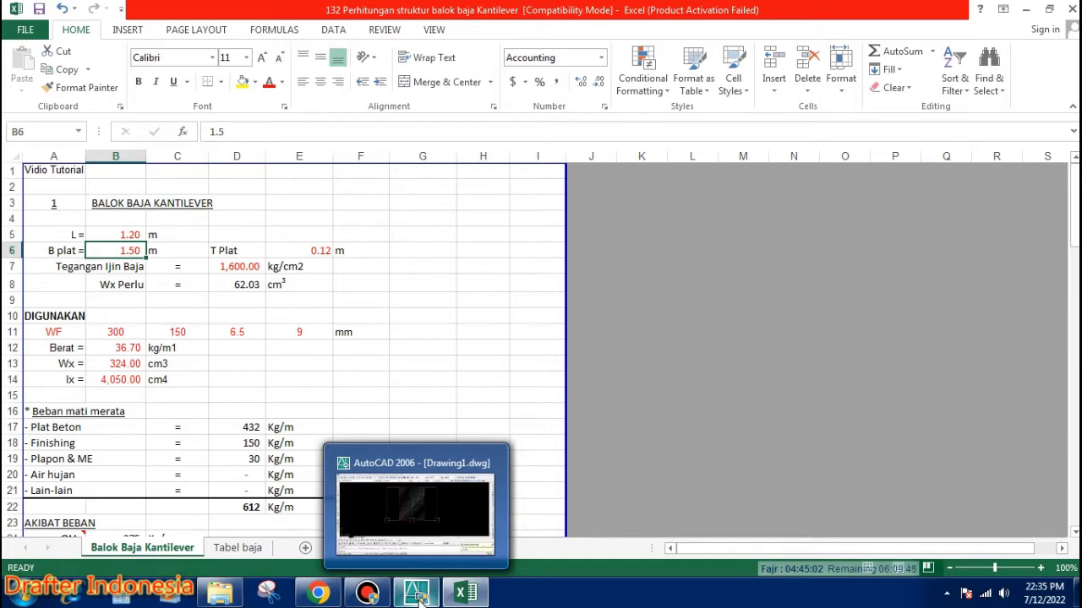
{"action": "left_click", "coordinate": [417, 594]}
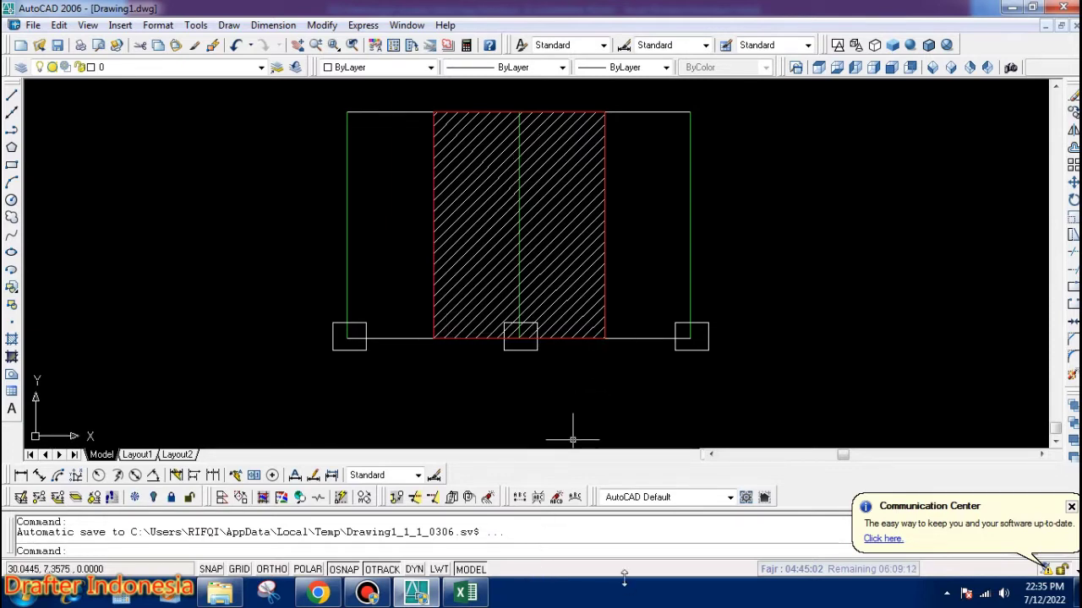
{"action": "left_click", "coordinate": [466, 591]}
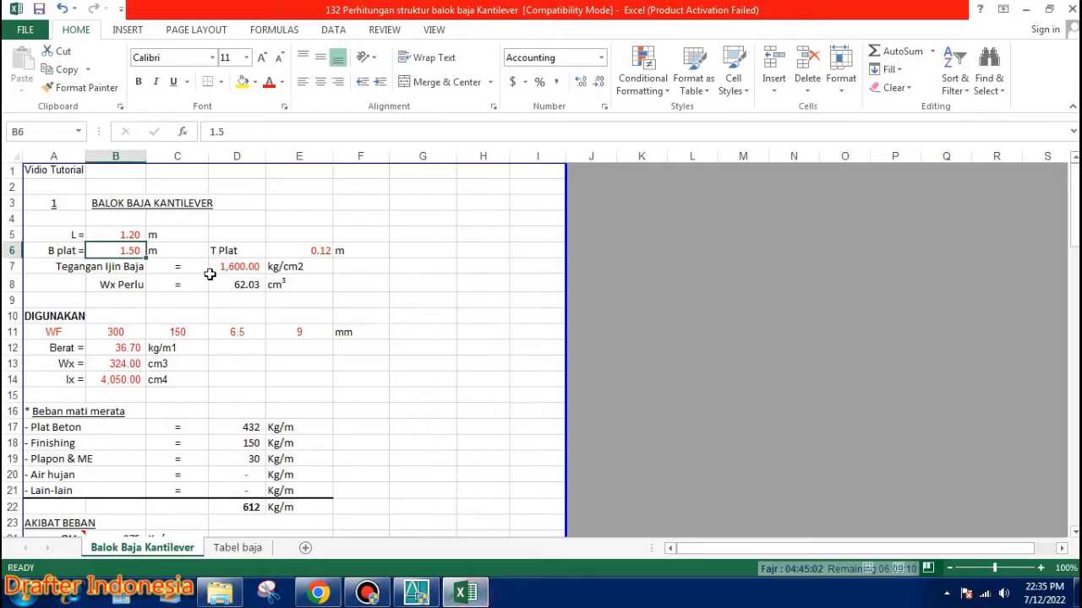
{"action": "type", "text": "2"}
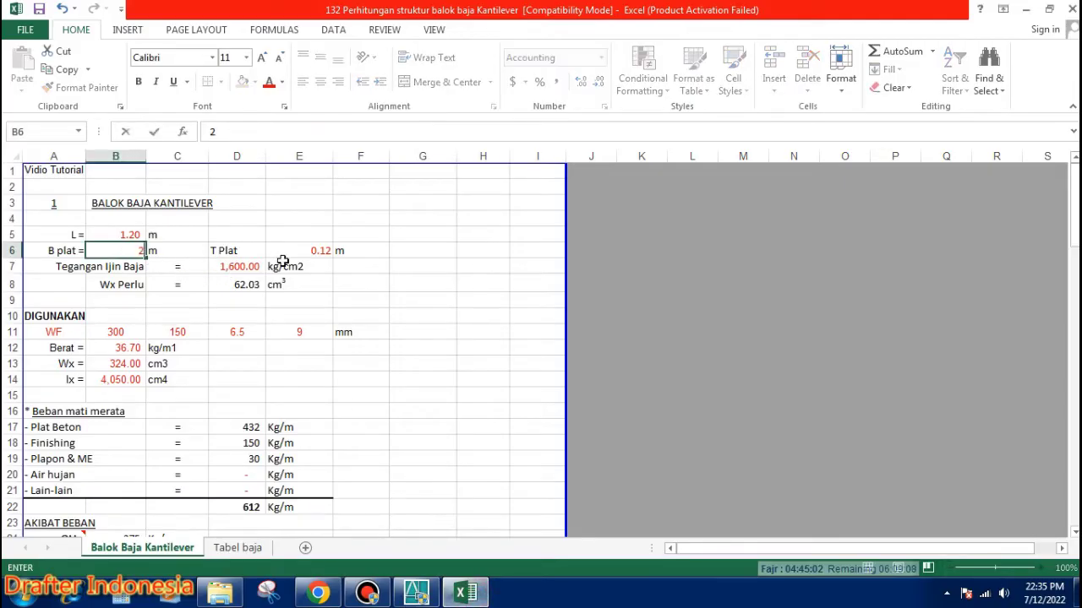
{"action": "key", "text": "Up"}
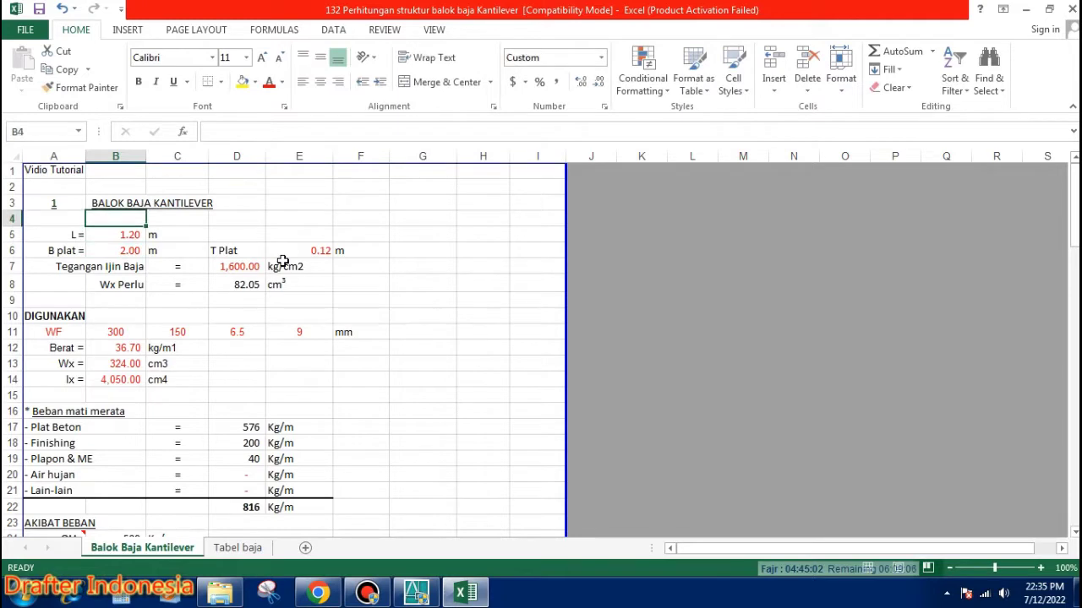
{"action": "type", "text": "1."}
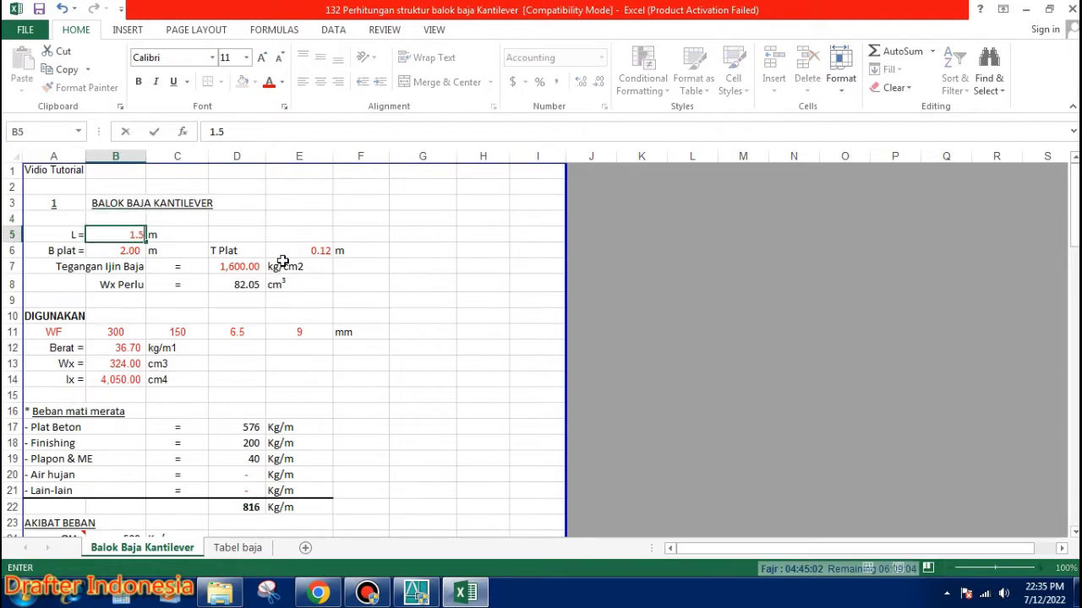
{"action": "key", "text": "Return"}
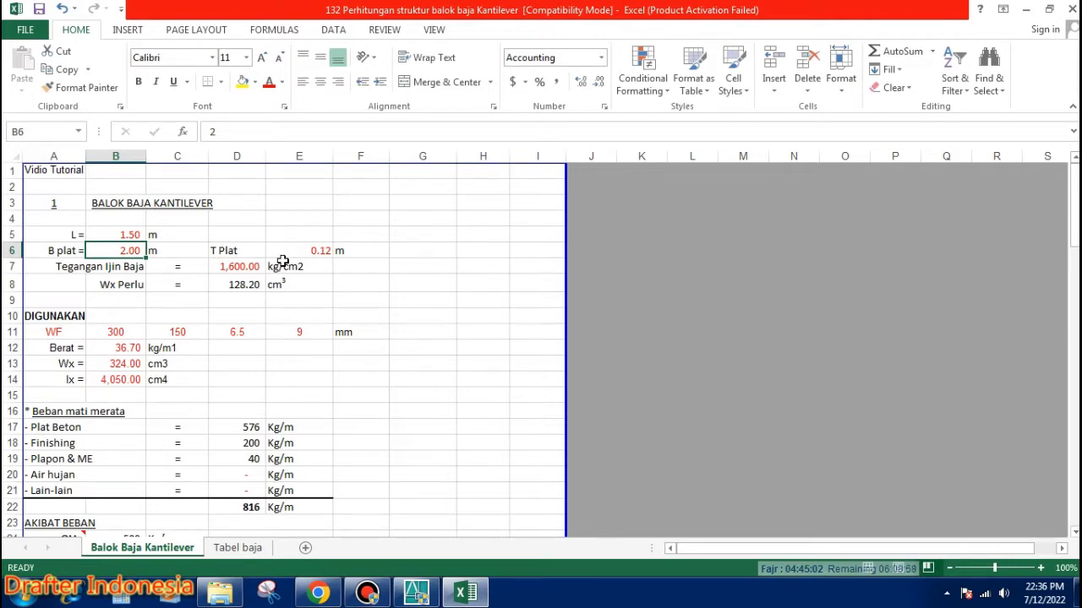
Enter 0.12 m as the slab thickness T Plat
{"action": "key", "text": "Right"}
{"action": "key", "text": "Right"}
{"action": "key", "text": "Right"}
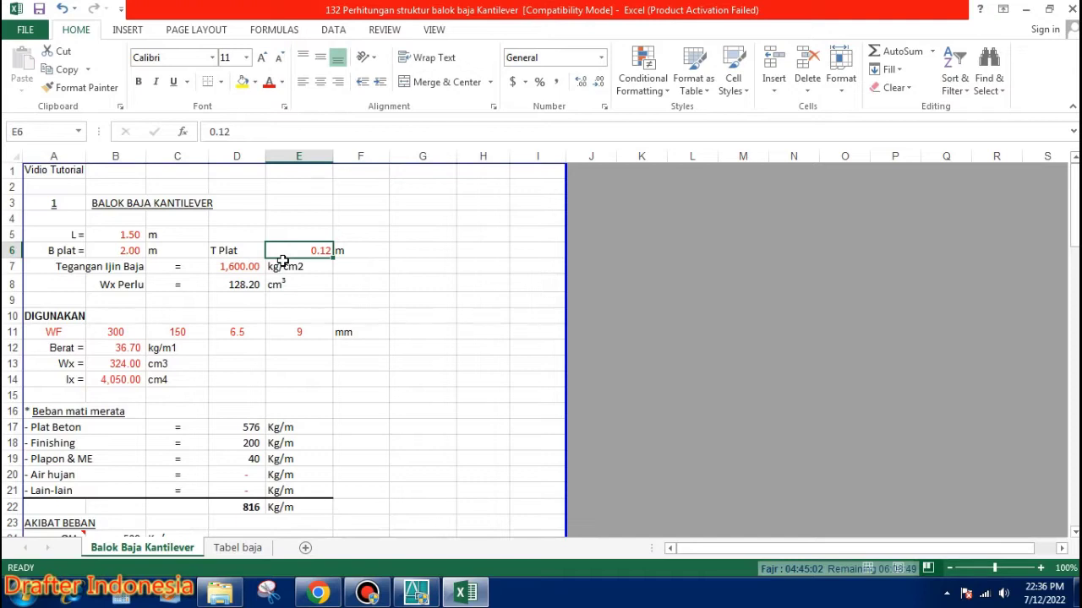
{"action": "type", "text": "0.12"}
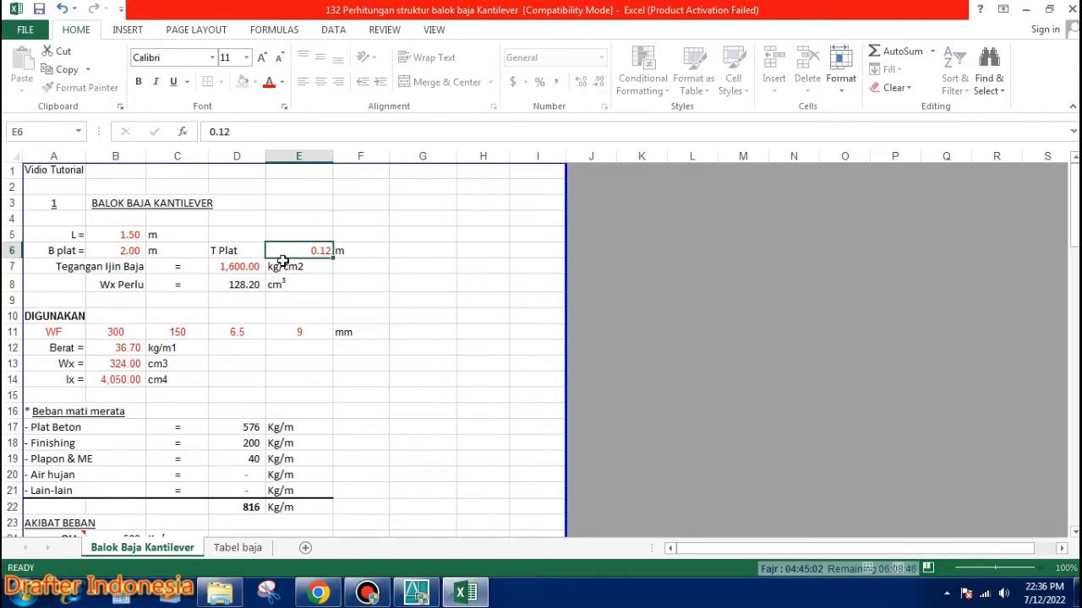
{"action": "key", "text": "Return"}
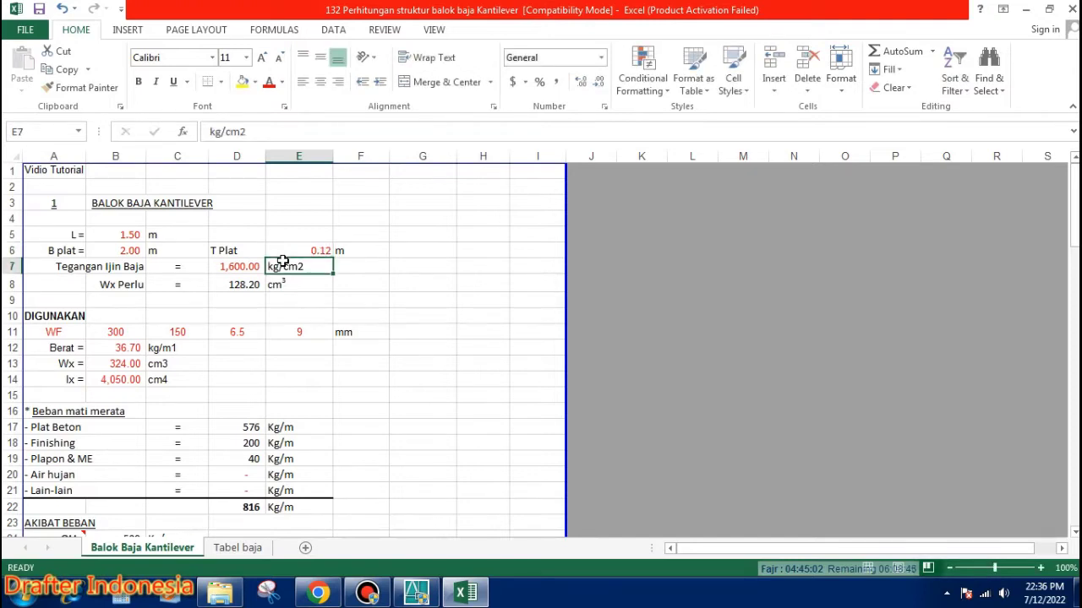
Enter 1600 kg/cm2 as the allowable steel stress (Tegangan Ijin Baja) and inspect the formula behind Wx Perlu
{"action": "key", "text": "Left"}
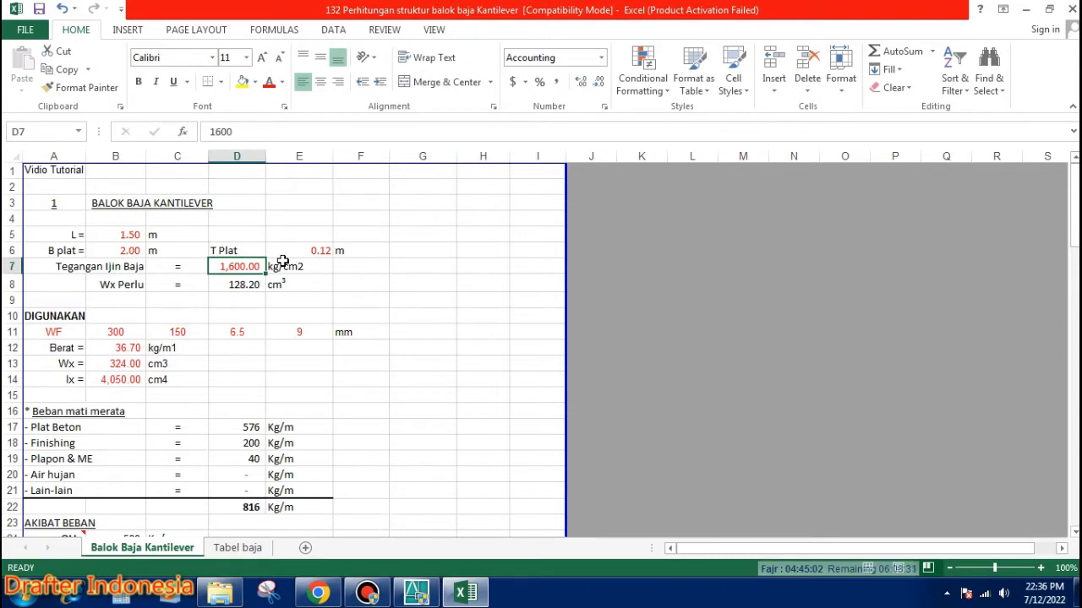
{"action": "type", "text": "1600"}
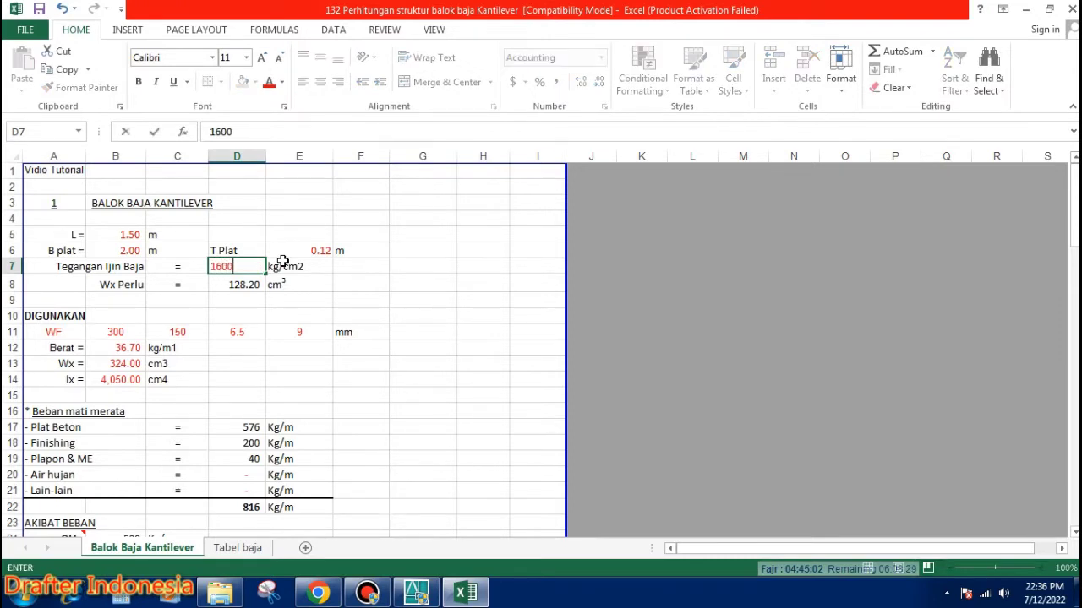
{"action": "key", "text": "Return"}
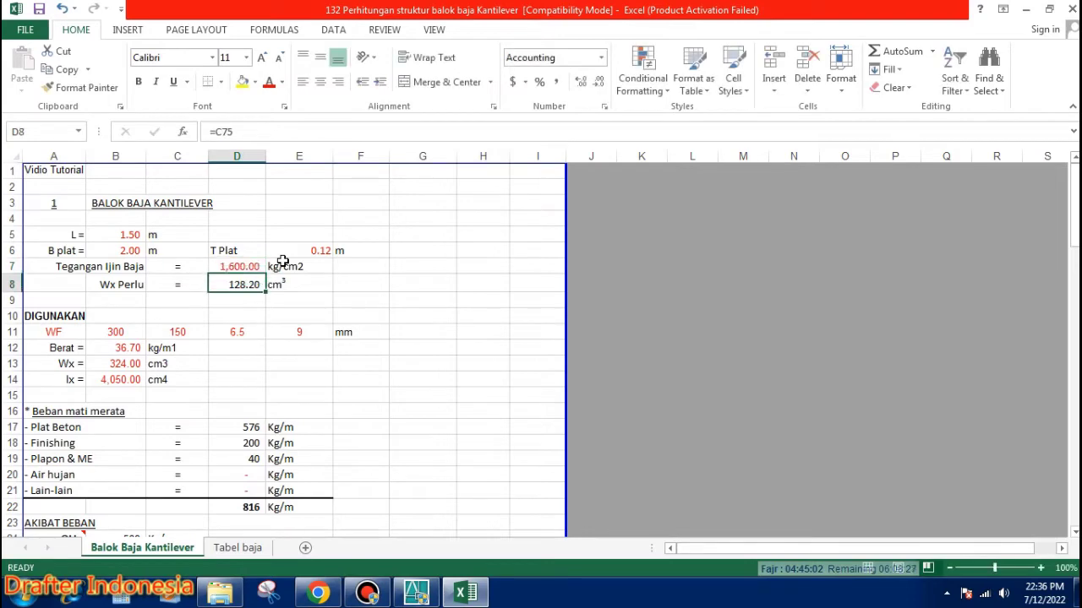
{"action": "double_click", "coordinate": [251, 284]}
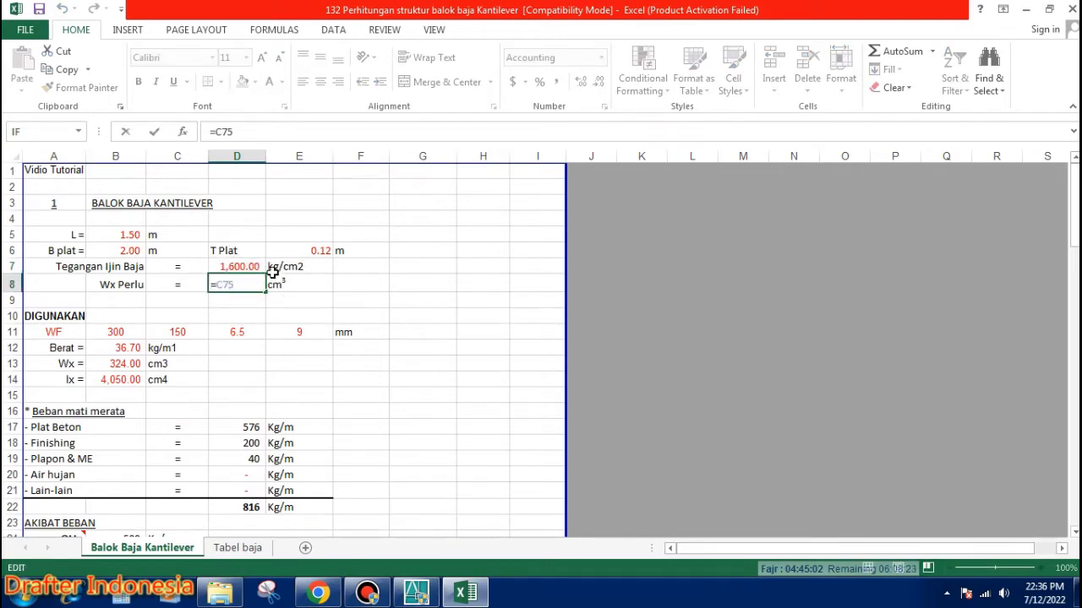
{"action": "key", "text": "Escape"}
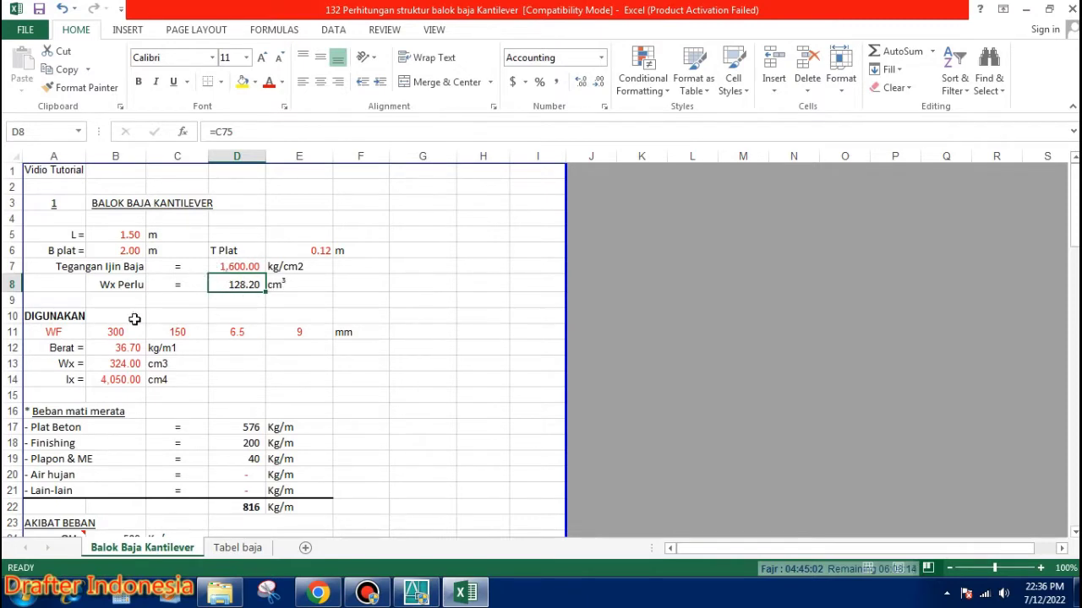
Find the WF 200x100 profile with 5.5 mm web and 8 mm flange in the Tabel baja sheet by its Wx and select its row
{"action": "left_click", "coordinate": [253, 554]}
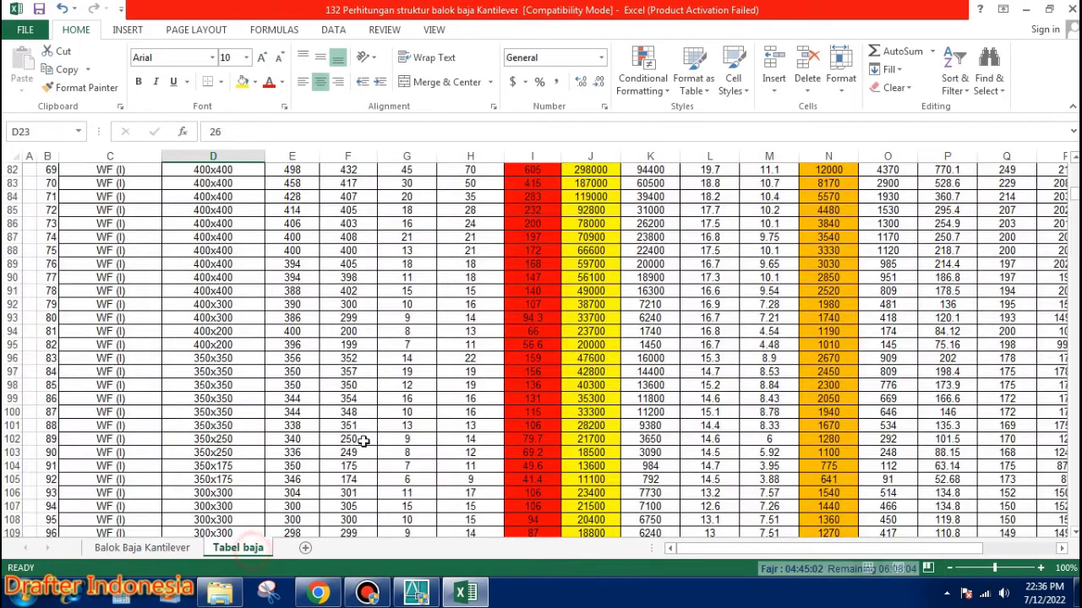
{"action": "scroll", "coordinate": [582, 375], "scroll_direction": "up", "scroll_amount": 20}
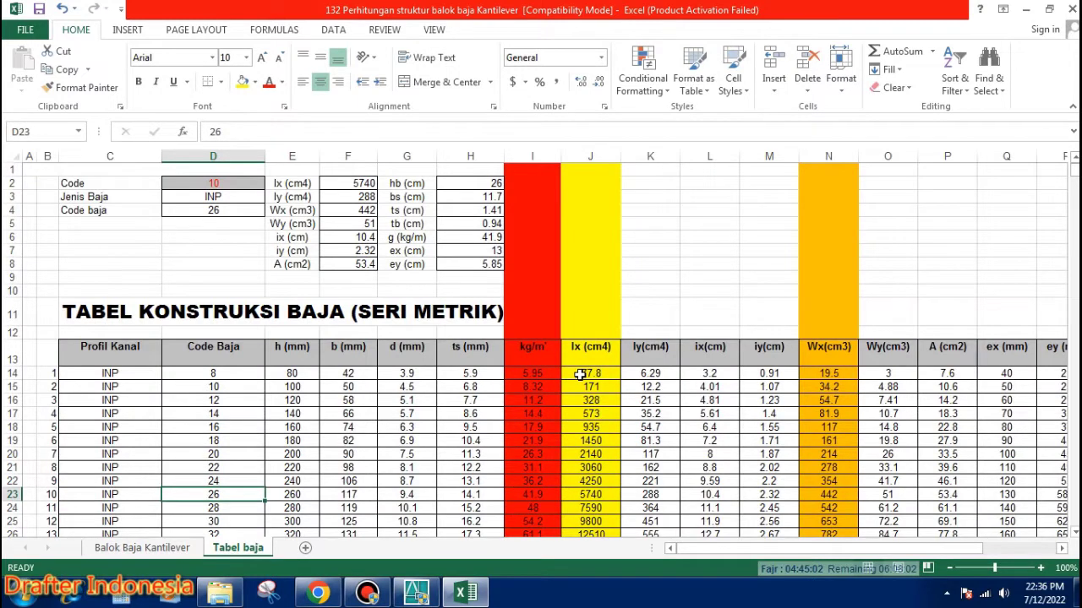
{"action": "left_click", "coordinate": [837, 156]}
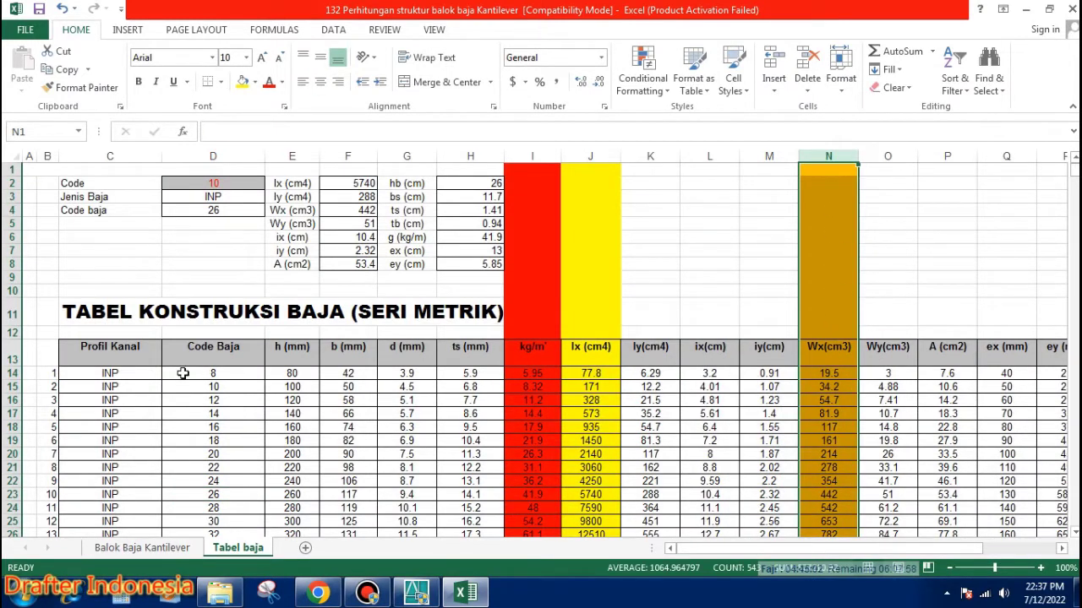
{"action": "left_click", "coordinate": [126, 374]}
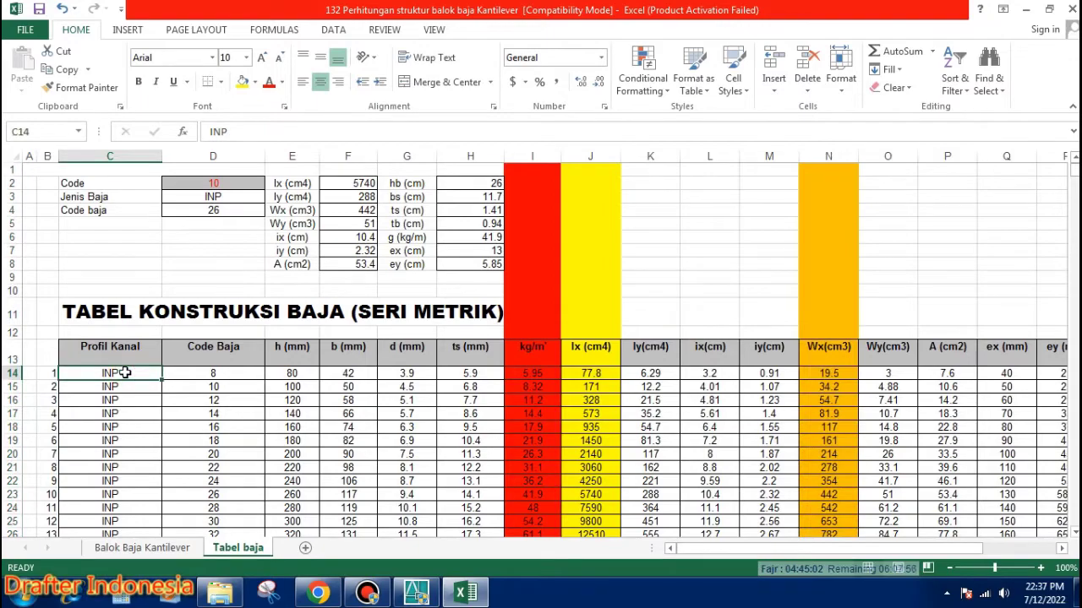
{"action": "scroll", "coordinate": [126, 374], "scroll_direction": "down", "scroll_amount": 15}
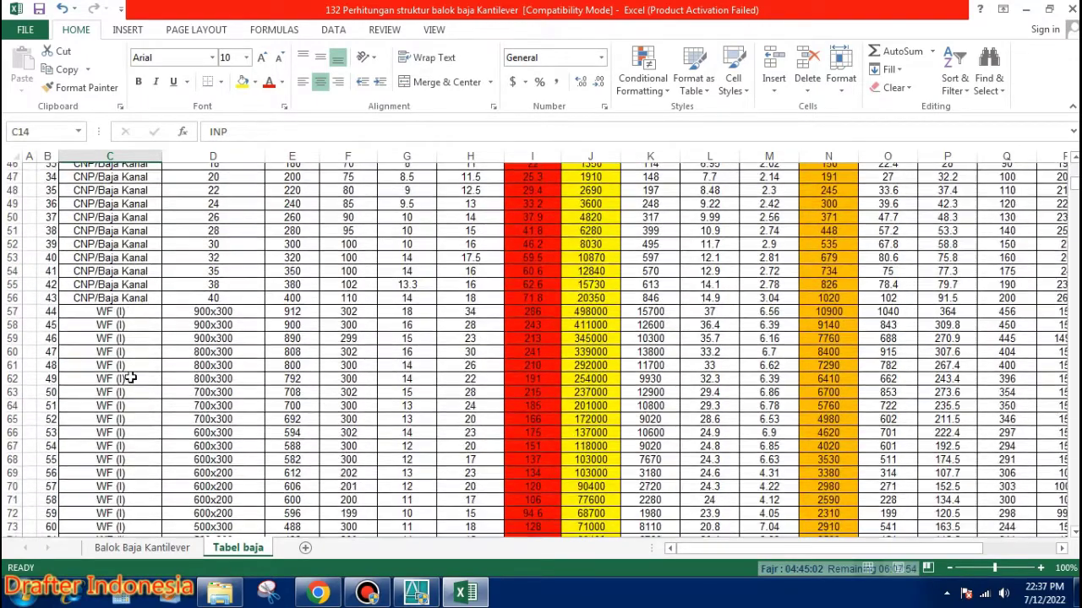
{"action": "scroll", "coordinate": [131, 378], "scroll_direction": "down", "scroll_amount": 8}
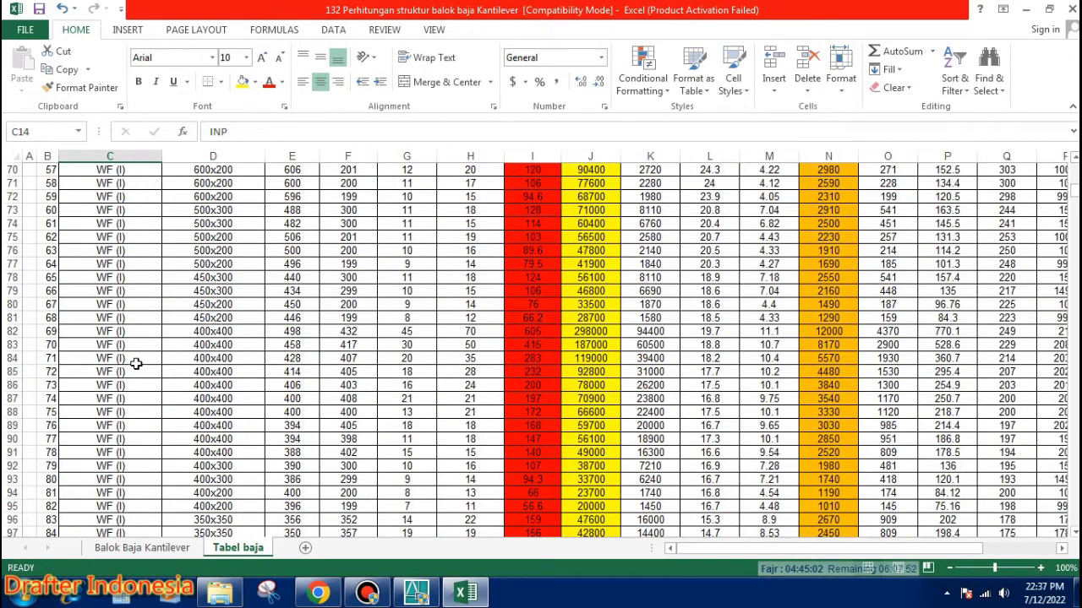
{"action": "scroll", "coordinate": [135, 363], "scroll_direction": "down", "scroll_amount": 6}
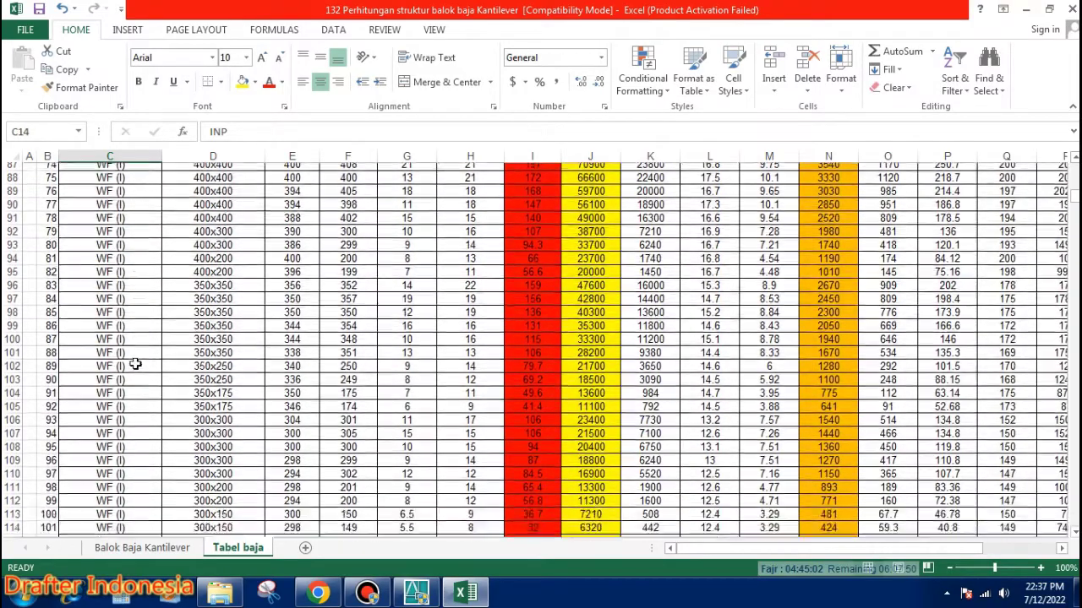
{"action": "scroll", "coordinate": [135, 364], "scroll_direction": "down", "scroll_amount": 5}
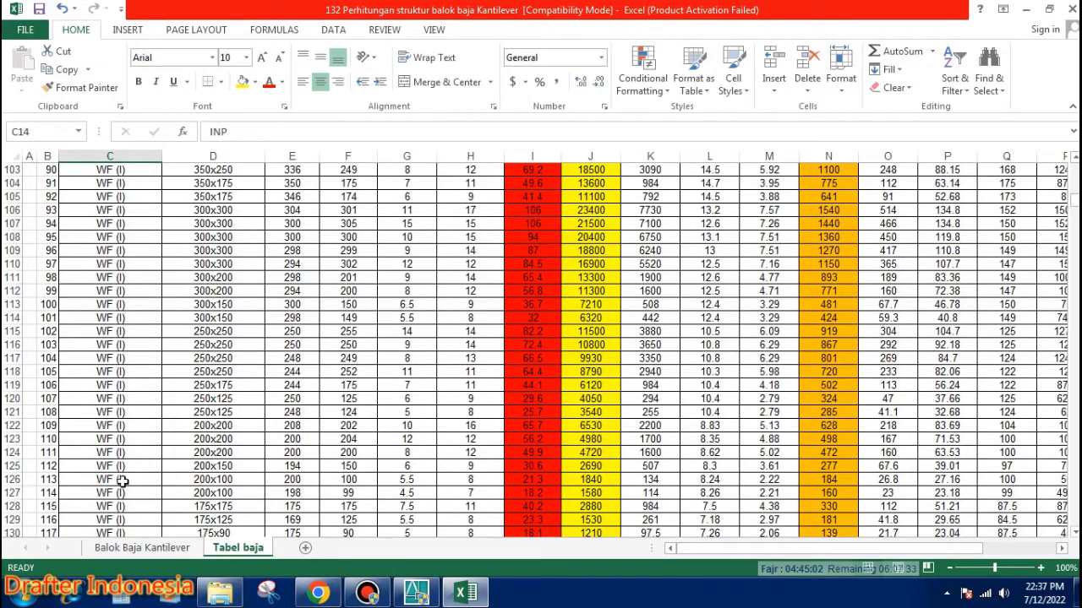
{"action": "left_click", "coordinate": [12, 480]}
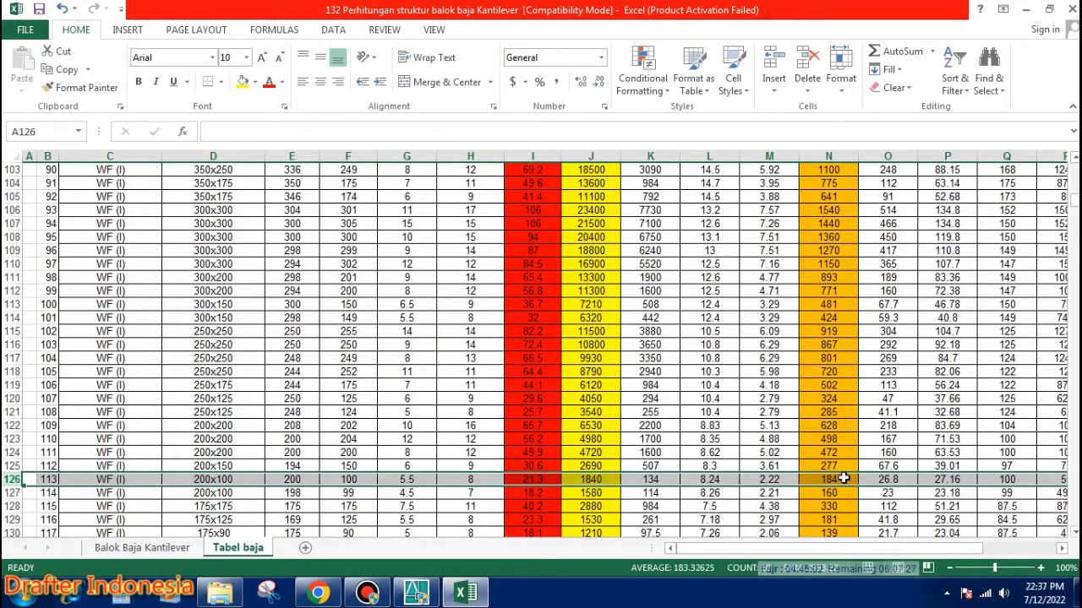
Compare Wx Perlu with the Wx of the smaller WF profiles in Tabel baja and reselect the WF 200x100 row with 5.5 mm web
{"action": "left_click", "coordinate": [187, 549]}
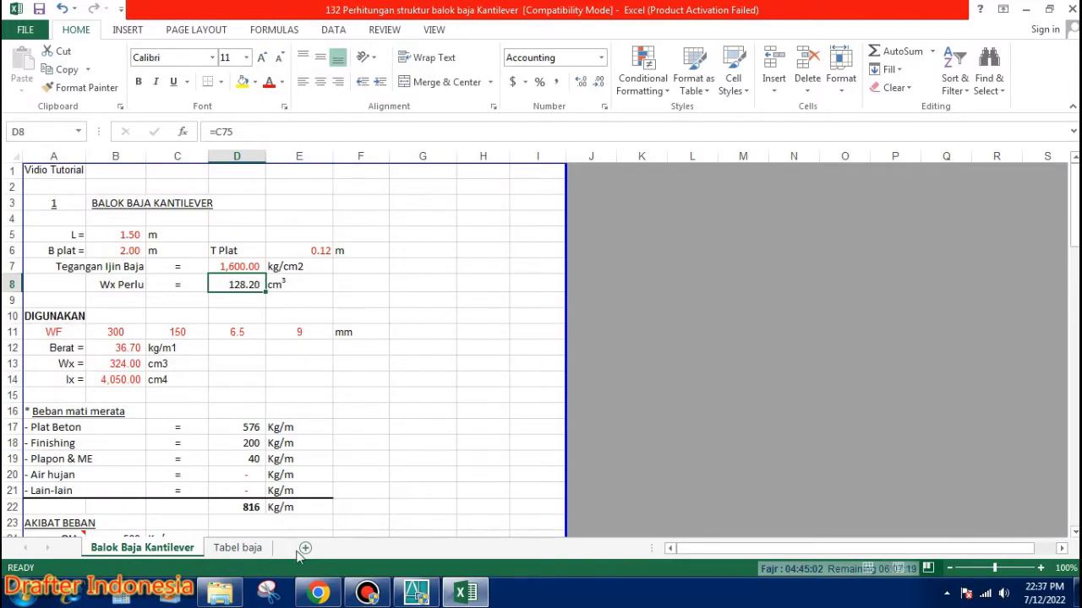
{"action": "left_click", "coordinate": [245, 546]}
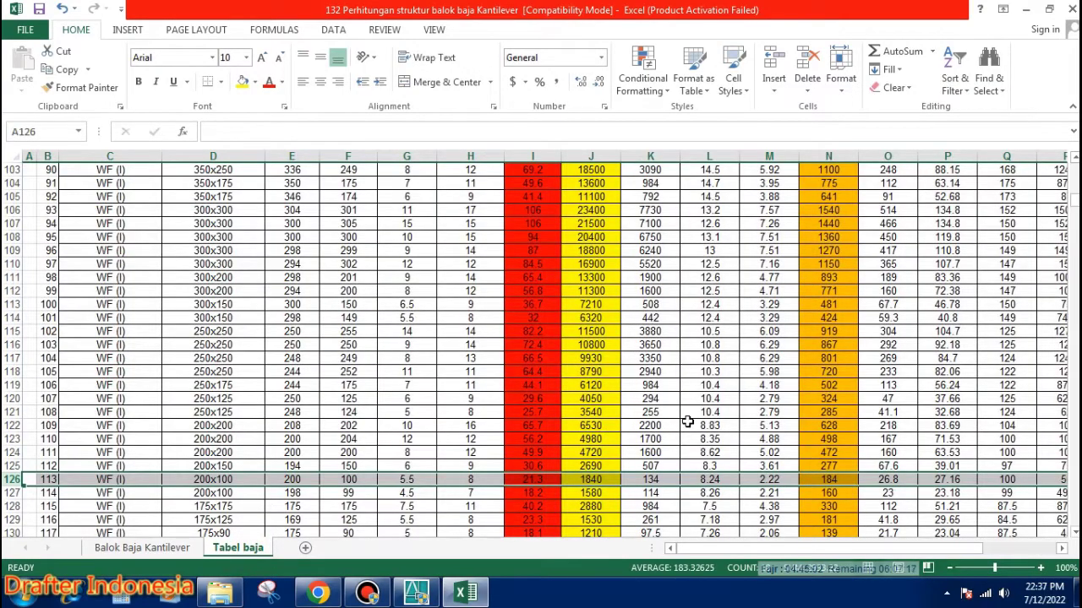
{"action": "scroll", "coordinate": [690, 420], "scroll_direction": "down", "scroll_amount": 3}
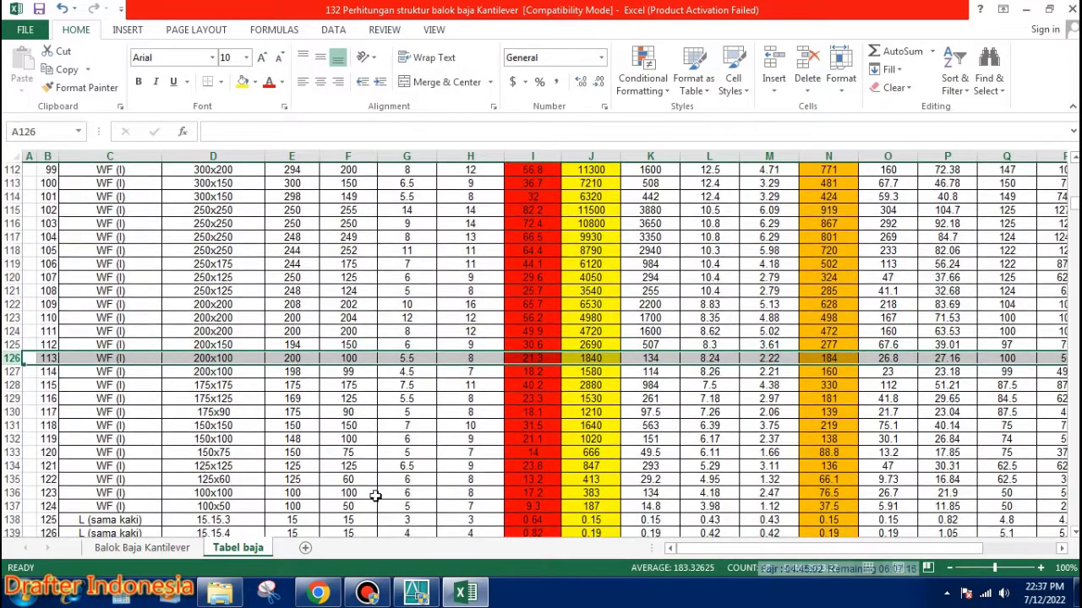
{"action": "left_click", "coordinate": [13, 453]}
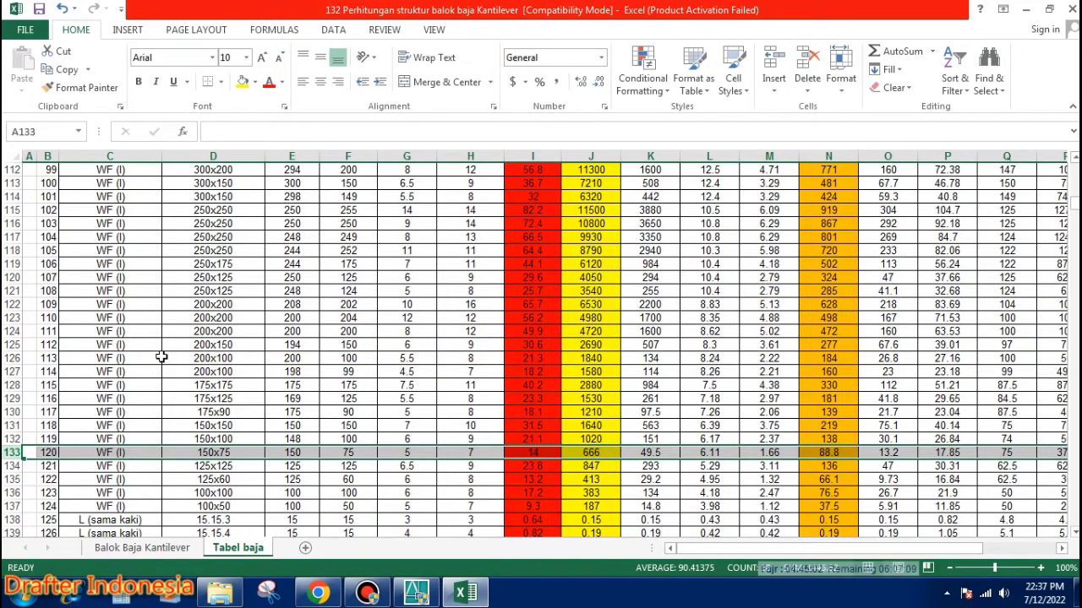
{"action": "left_click", "coordinate": [15, 358]}
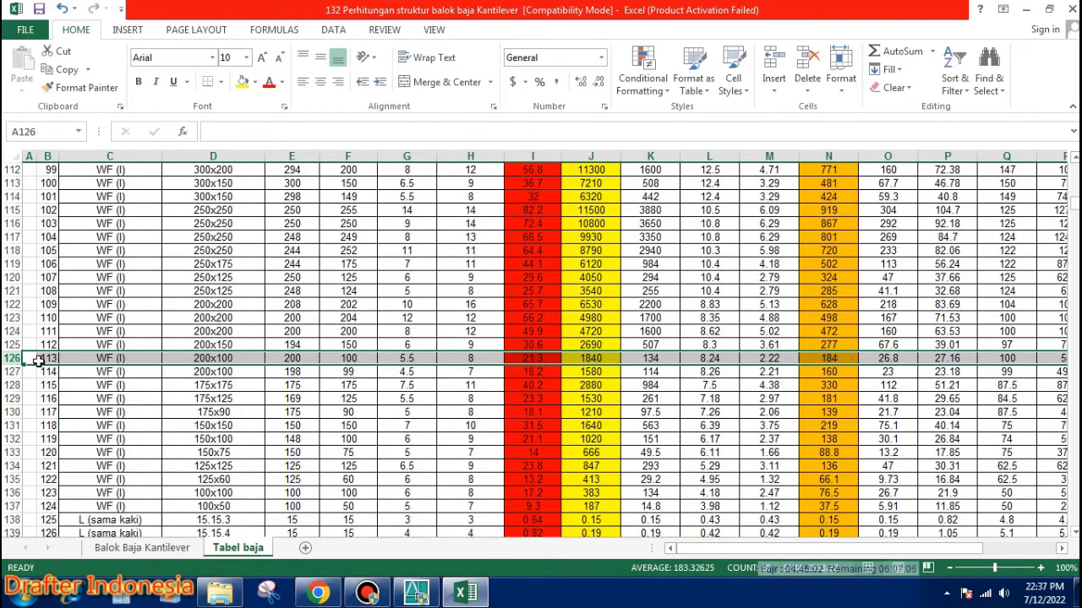
Set the profile lookup Code above the steel table in Tabel baja to 113
{"action": "scroll", "coordinate": [178, 355], "scroll_direction": "up", "scroll_amount": 20}
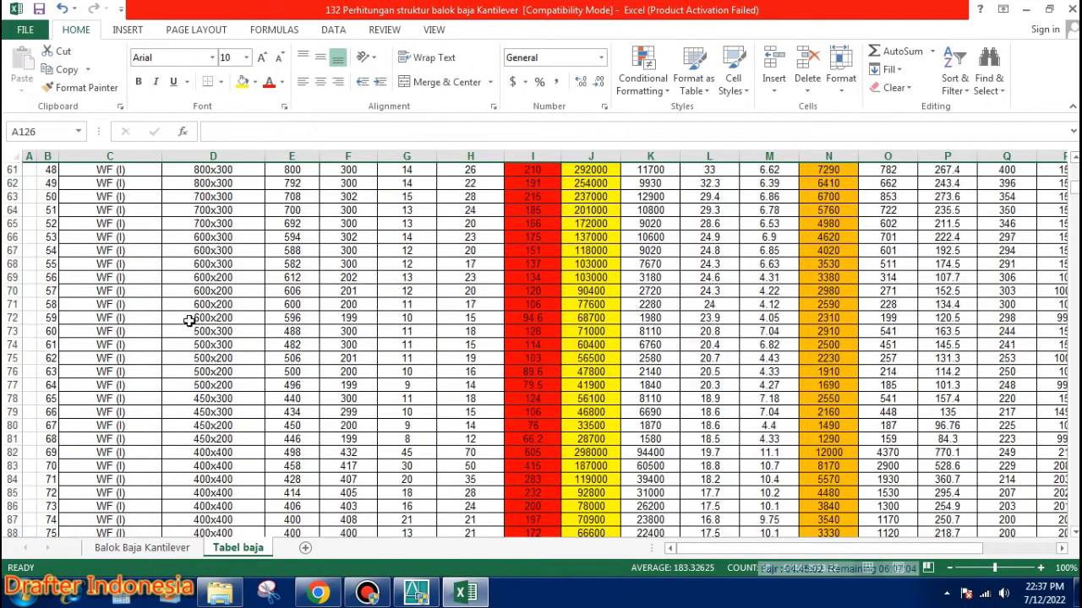
{"action": "scroll", "coordinate": [192, 294], "scroll_direction": "up", "scroll_amount": 8}
{"action": "left_click", "coordinate": [235, 184]}
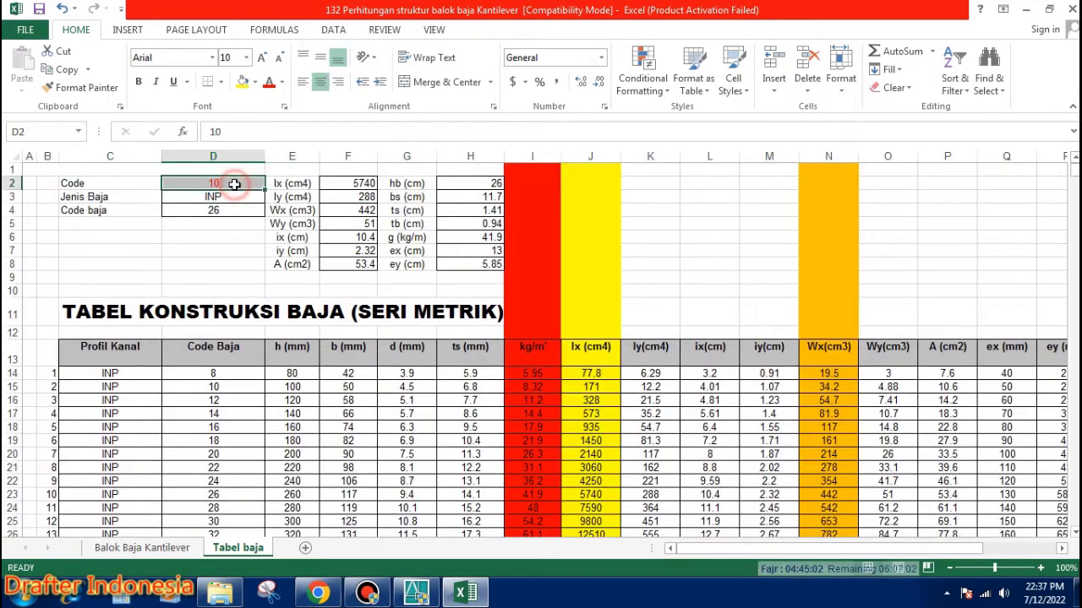
{"action": "type", "text": "113"}
{"action": "key", "text": "Return"}
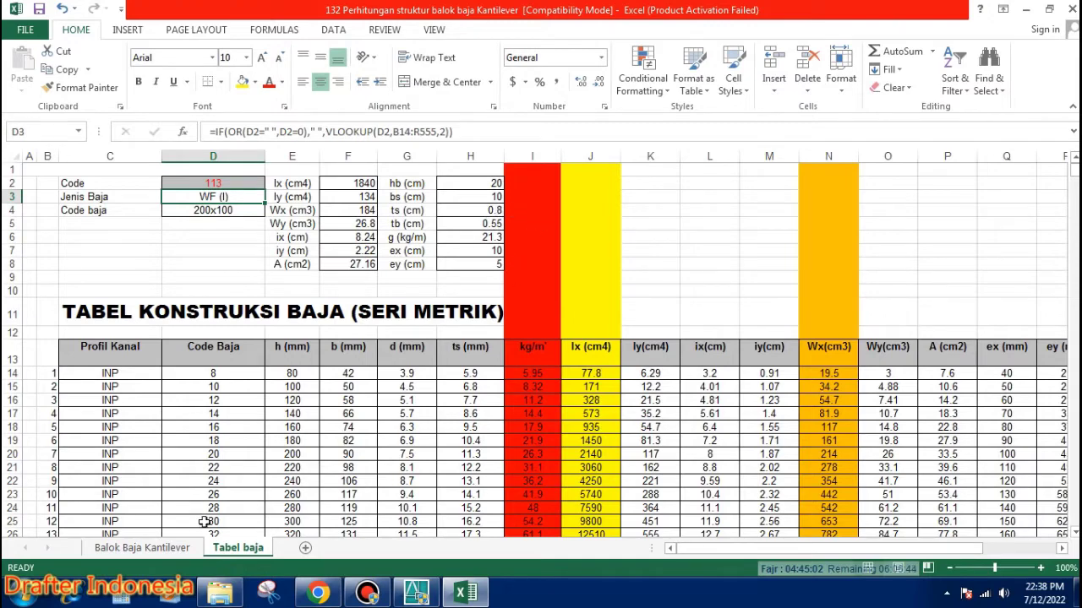
In the DIGUNAKAN row of Balok Baja Kantilever, enter the profile as WF with 200 mm height and 100 mm width
{"action": "left_click", "coordinate": [165, 551]}
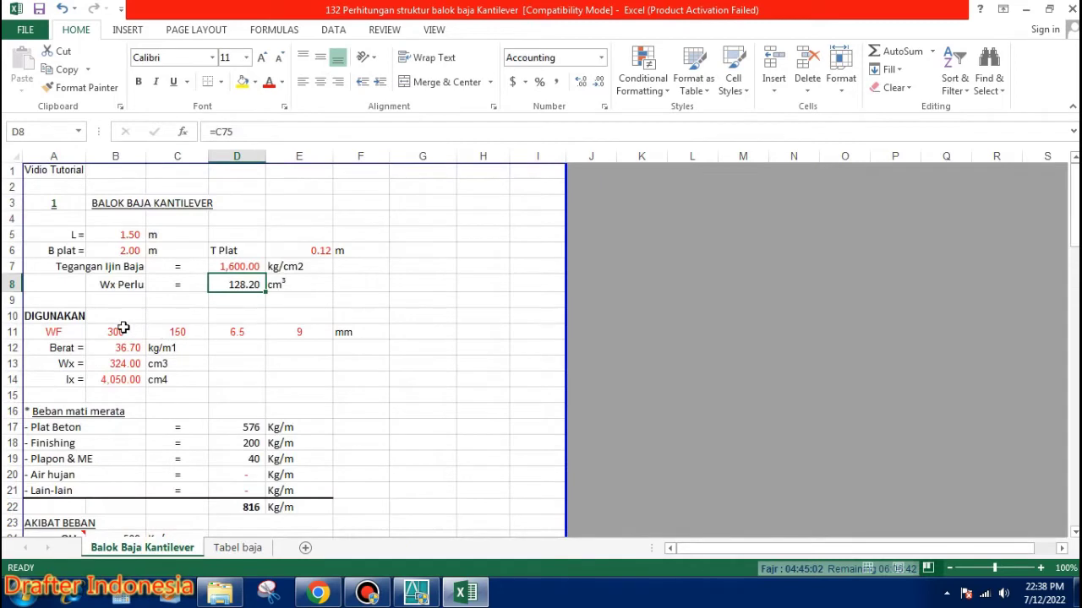
{"action": "left_click", "coordinate": [121, 332]}
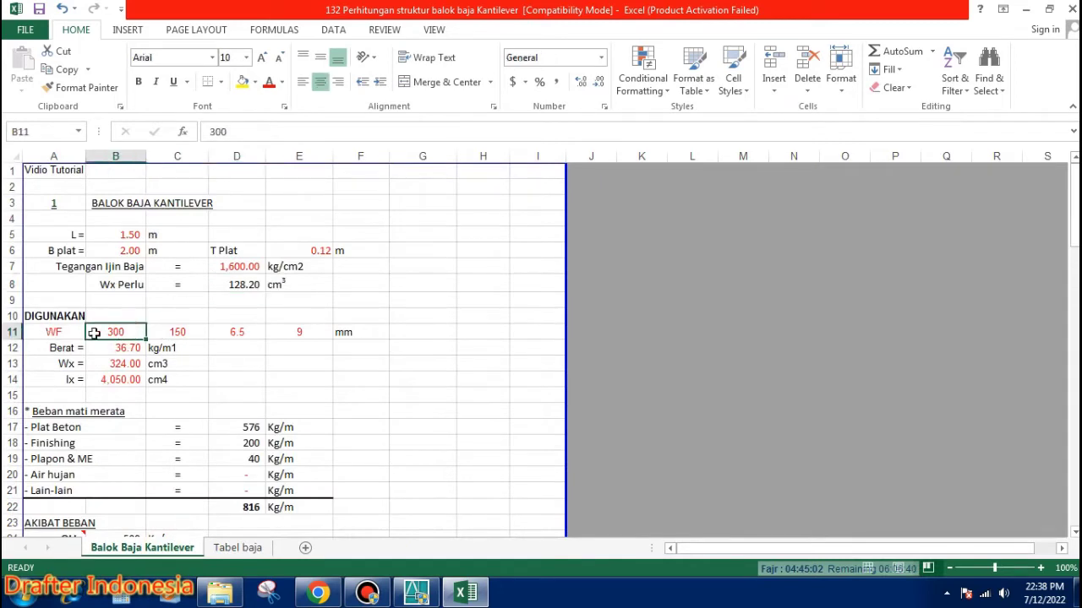
{"action": "key", "text": "Left"}
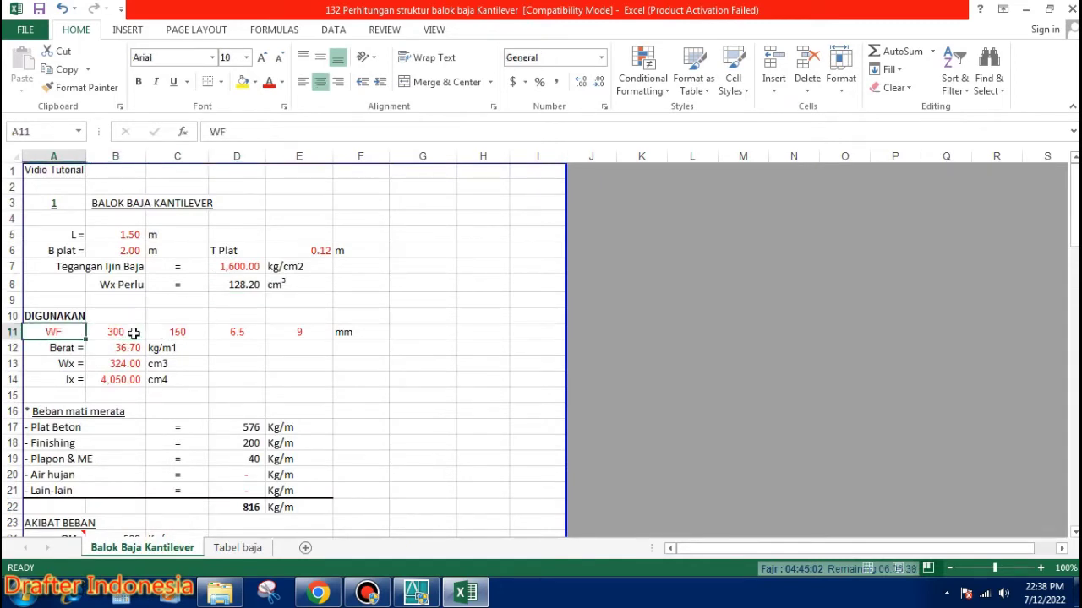
{"action": "type", "text": "WF"}
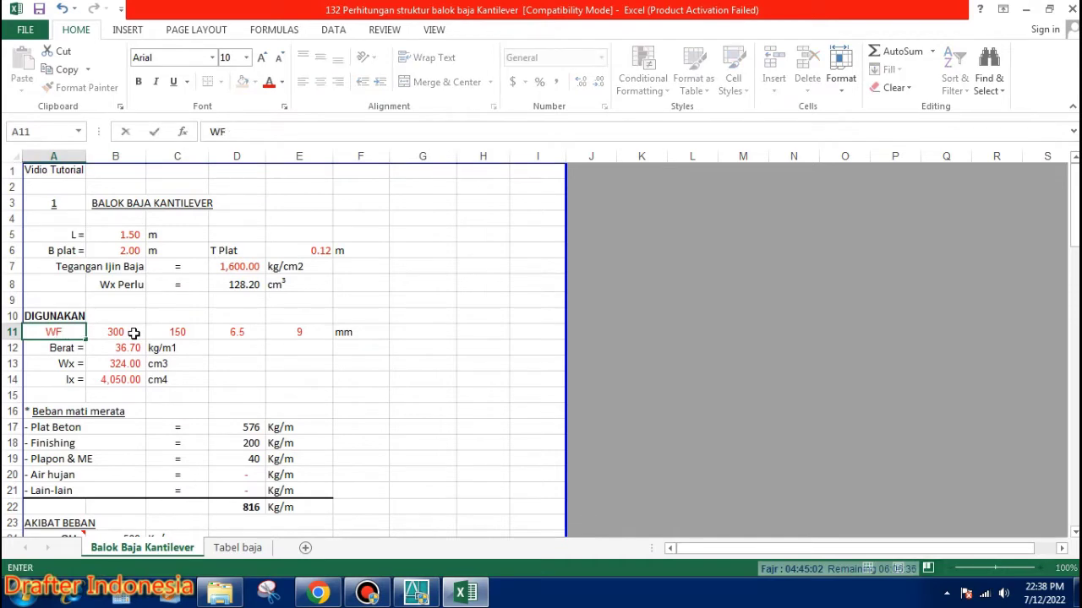
{"action": "key", "text": "Right"}
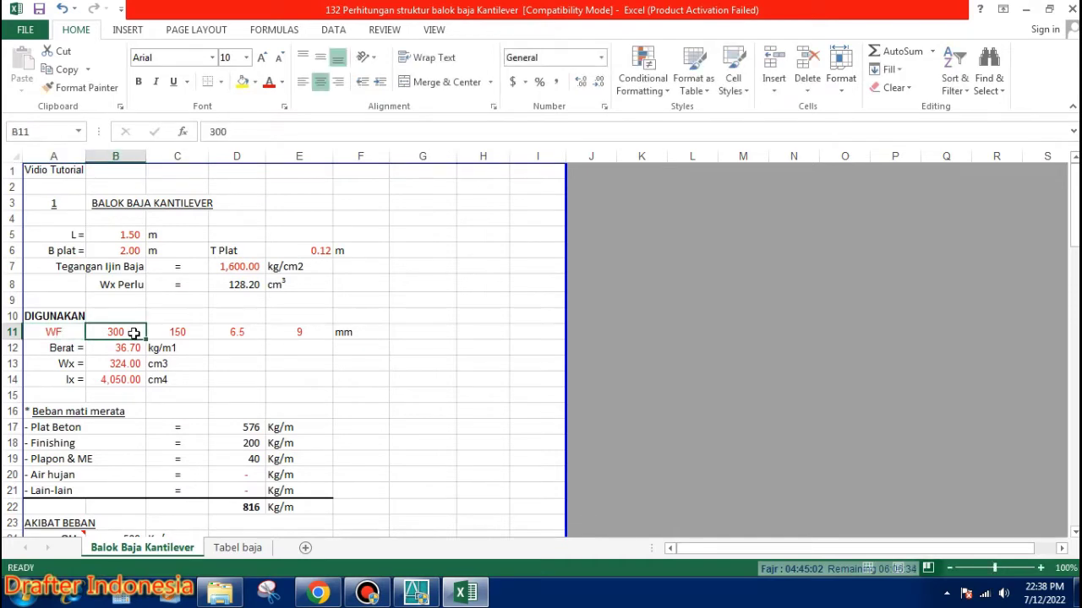
{"action": "type", "text": "200"}
{"action": "key", "text": "Right"}
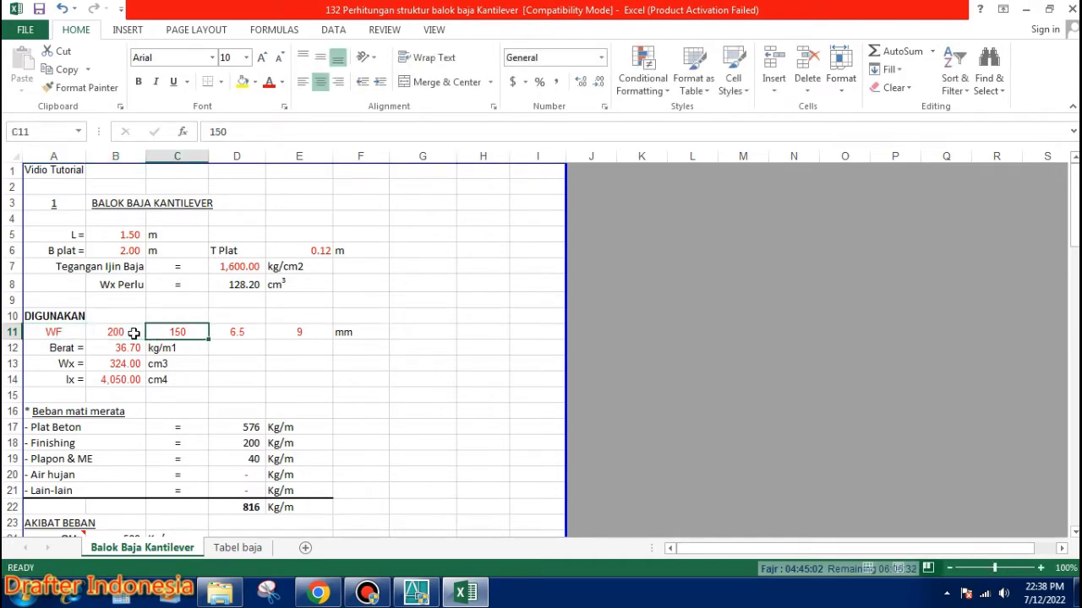
{"action": "type", "text": "100"}
{"action": "key", "text": "Right"}
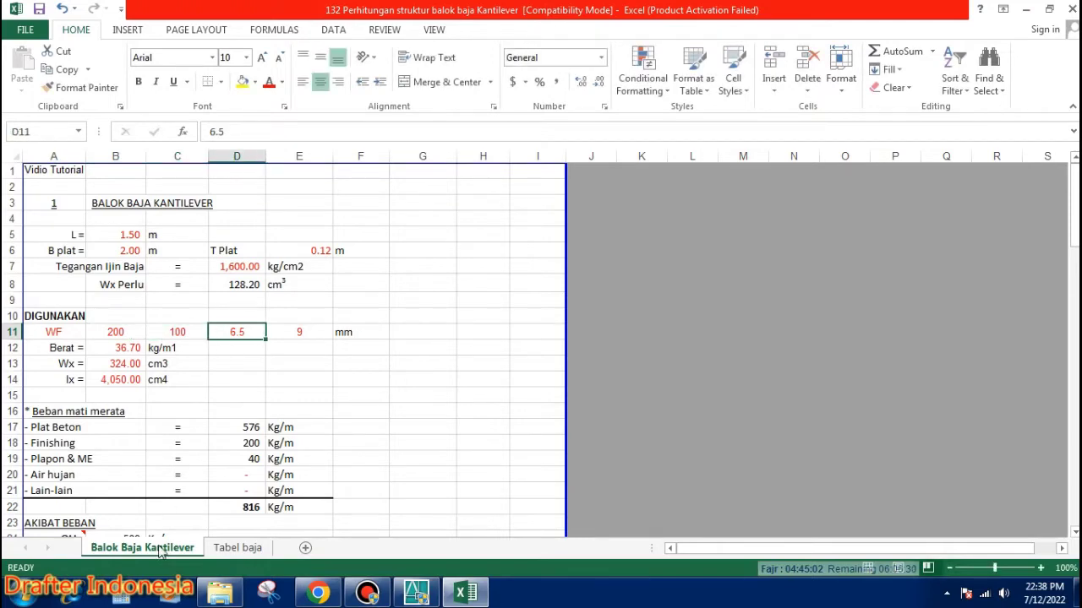
Look up the profile's thicknesses in Tabel baja and enter 5.5 mm and 8 mm in the DIGUNAKAN row
{"action": "left_click", "coordinate": [237, 547]}
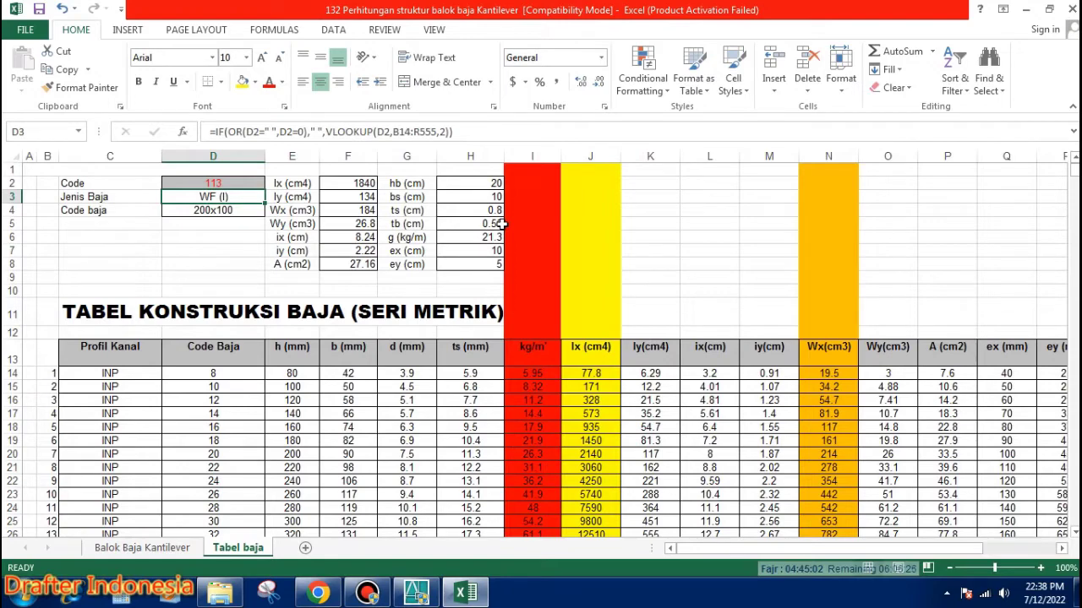
{"action": "left_click", "coordinate": [164, 548]}
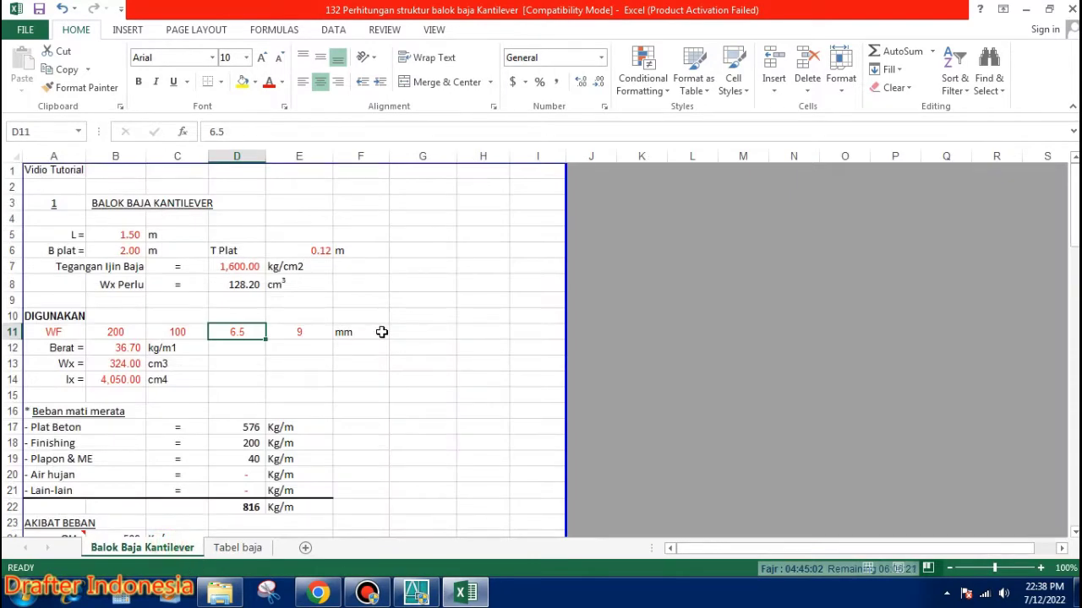
{"action": "type", "text": "5"}
{"action": "key", "text": "Tab"}
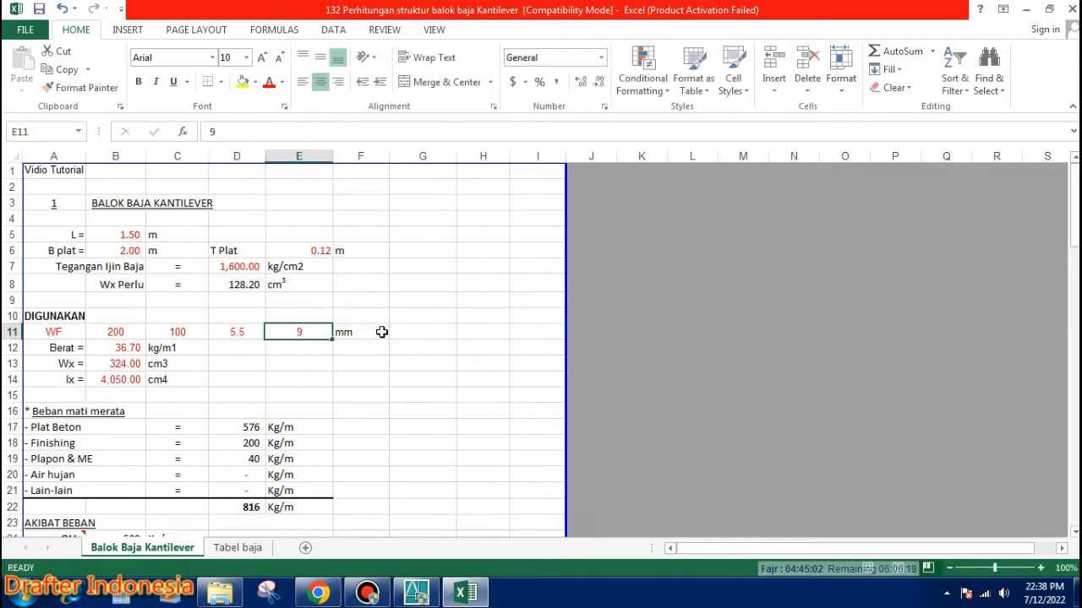
{"action": "type", "text": "8"}
{"action": "key", "text": "Return"}
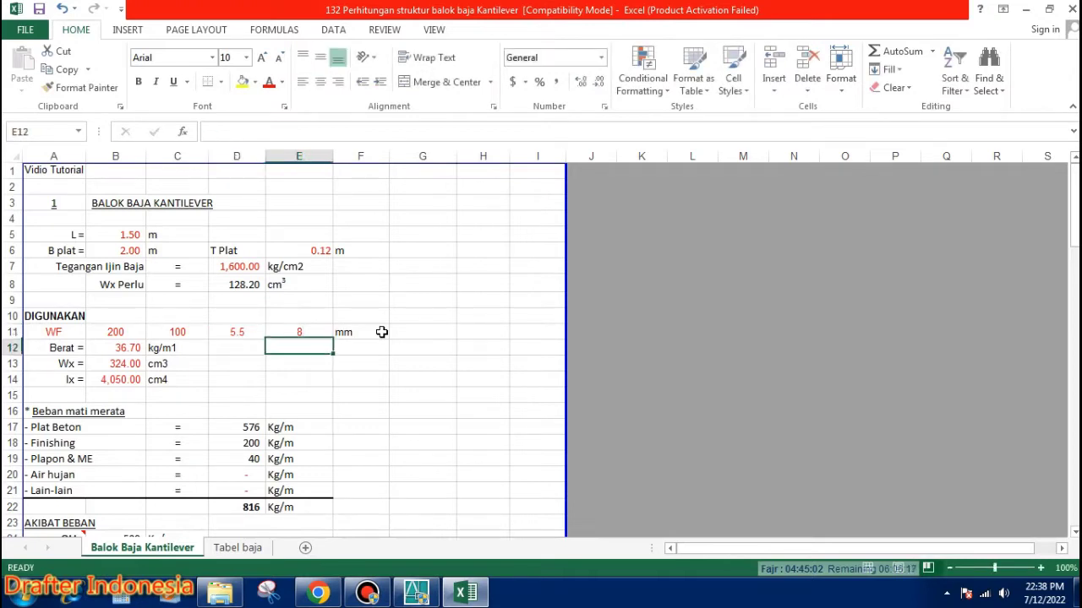
Look up the profile's weight per metre in Tabel baja and set Berat to 21.3 kg/m
{"action": "left_click", "coordinate": [135, 347]}
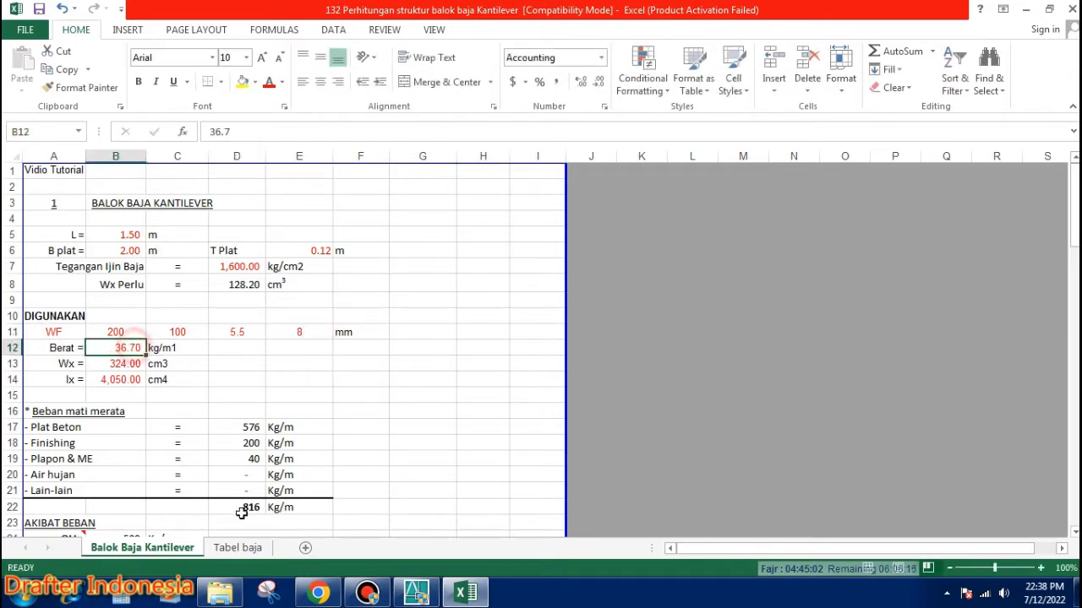
{"action": "left_click", "coordinate": [254, 547]}
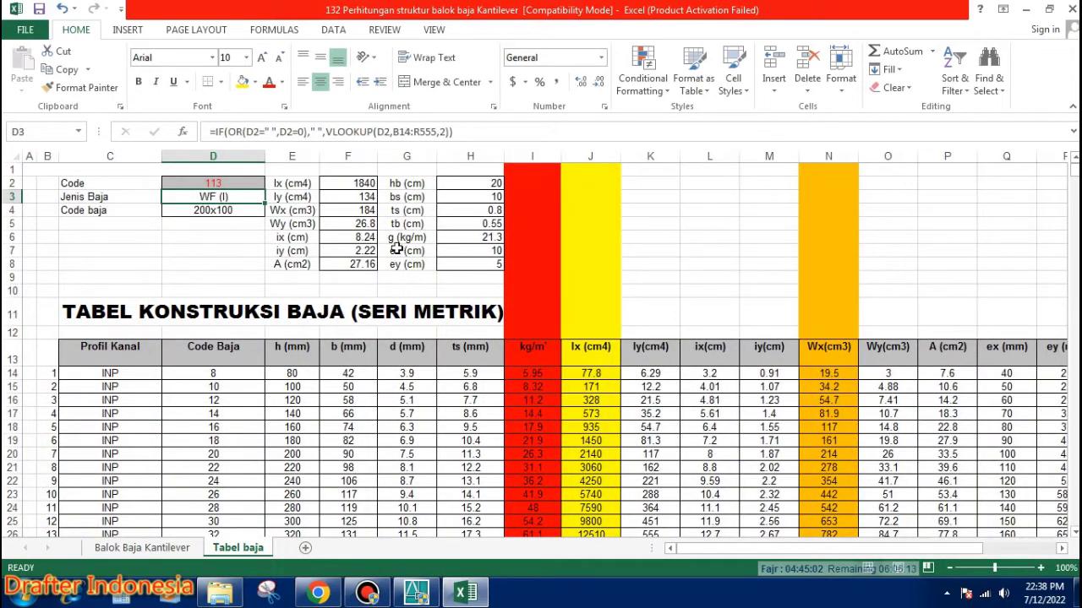
{"action": "left_click", "coordinate": [165, 549]}
{"action": "type", "text": "21."}
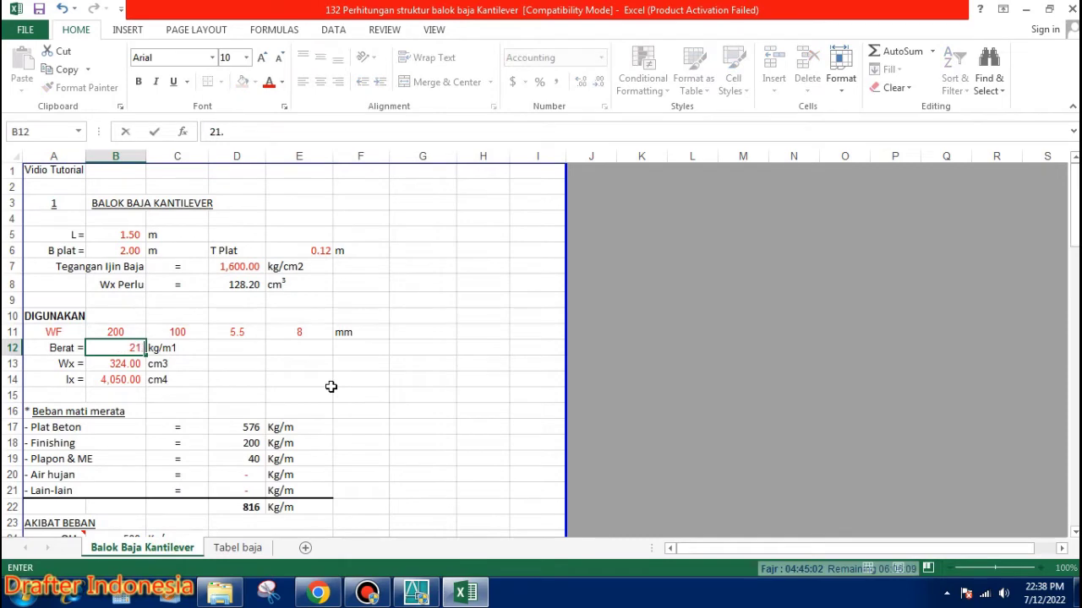
{"action": "type", "text": "3"}
{"action": "key", "text": "Return"}
Look up the profile's section modulus in Tabel baja and set Wx to 184 cm3
{"action": "left_click", "coordinate": [258, 551]}
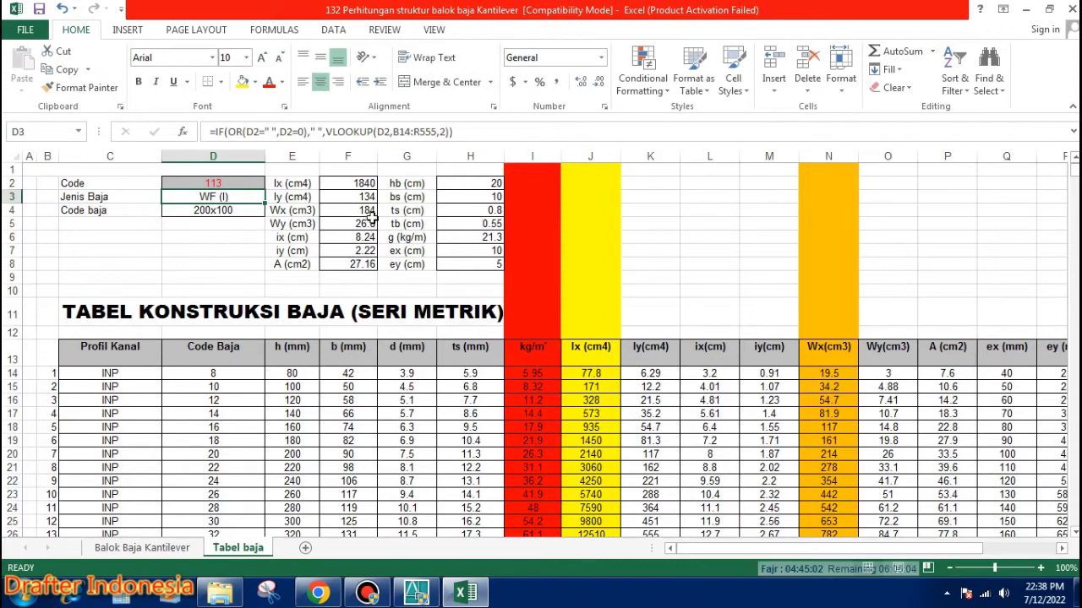
{"action": "left_click", "coordinate": [181, 548]}
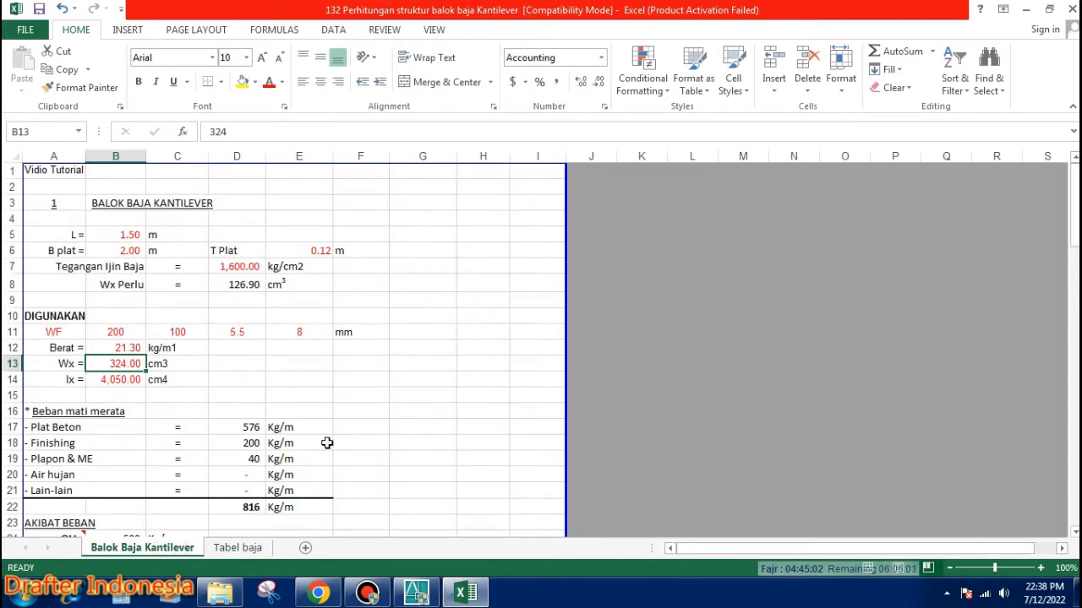
{"action": "type", "text": "18"}
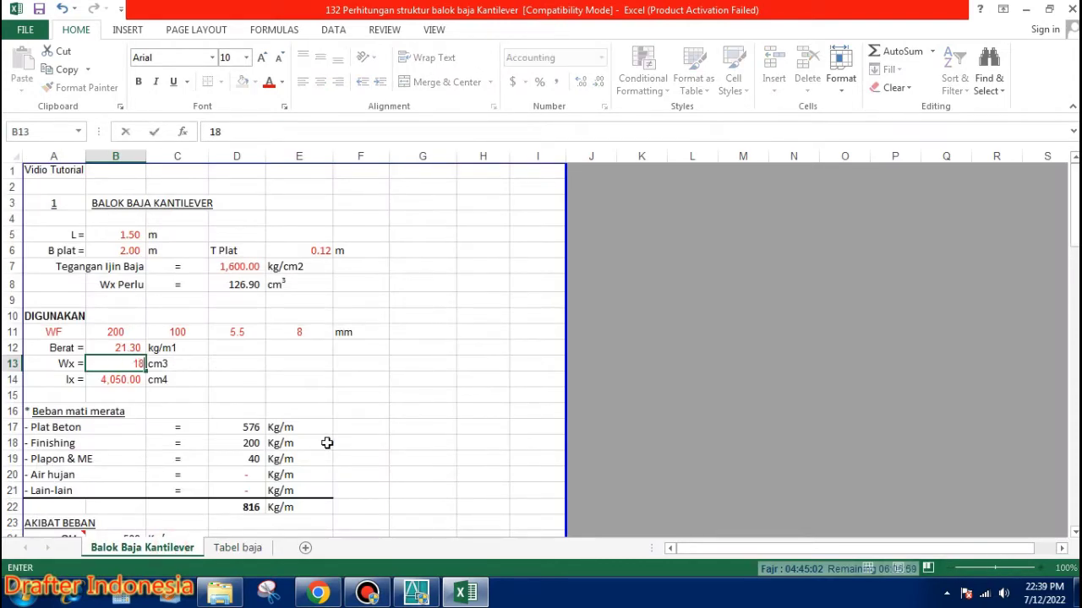
{"action": "type", "text": "4"}
{"action": "key", "text": "Return"}
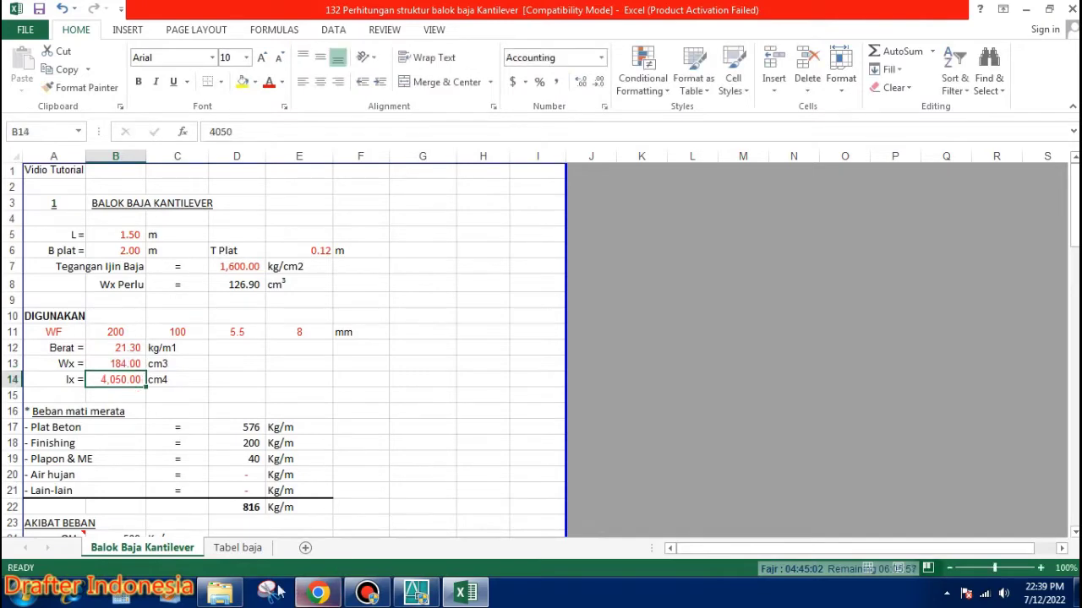
Look up the profile's moment of inertia in Tabel baja and set Ix to 1840 cm4
{"action": "left_click", "coordinate": [239, 548]}
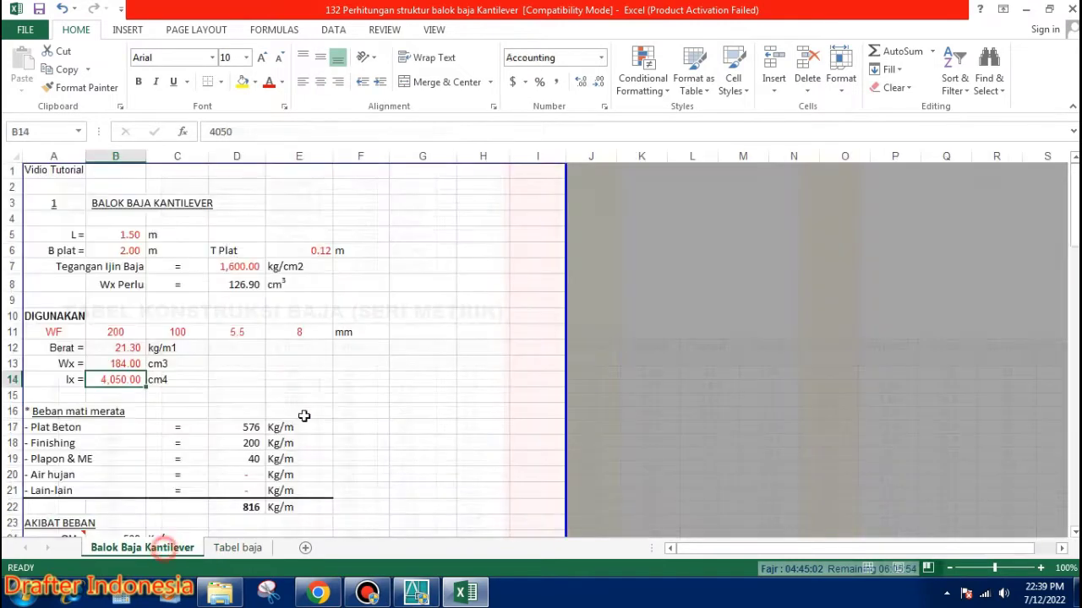
{"action": "left_click", "coordinate": [169, 548]}
{"action": "type", "text": "18"}
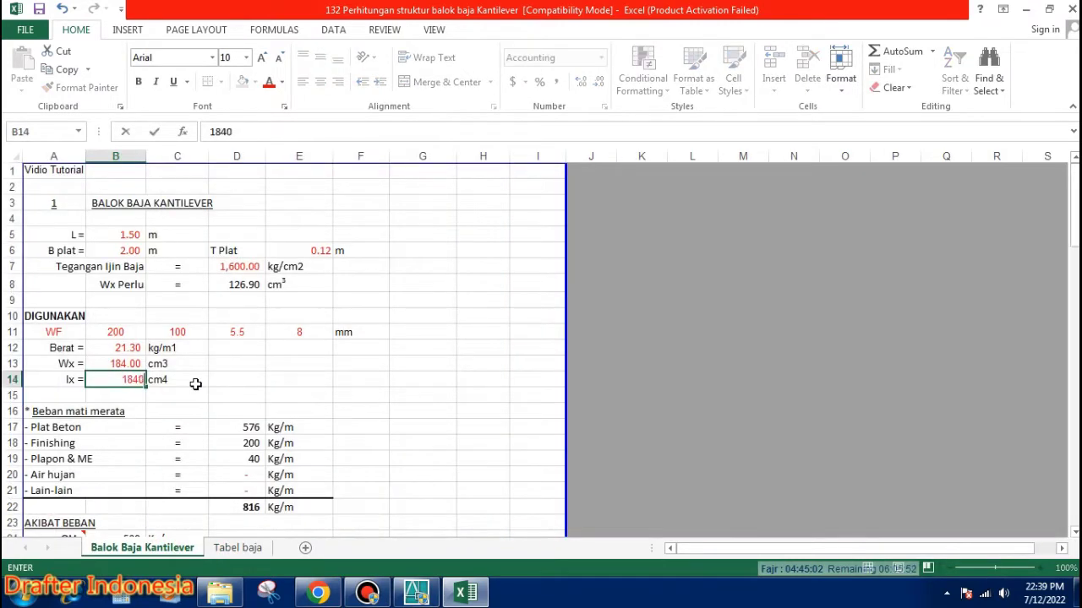
{"action": "key", "text": "Return"}
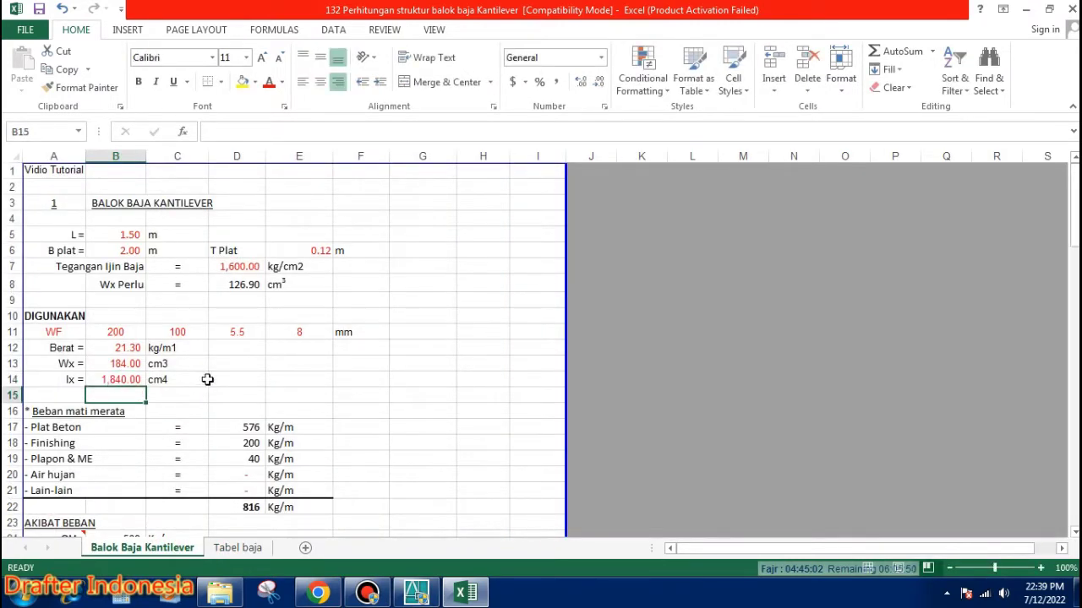
Inspect the formulas behind the Plat Beton, Finishing and Plapon & ME loads under Beban mati merata
{"action": "scroll", "coordinate": [243, 366], "scroll_direction": "down", "scroll_amount": 1}
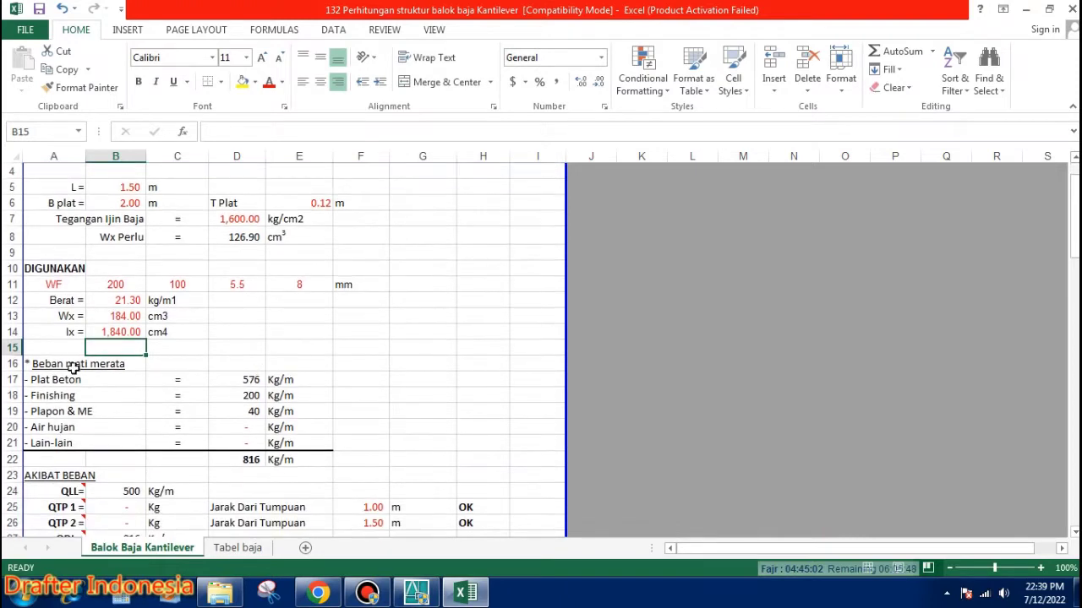
{"action": "double_click", "coordinate": [235, 381]}
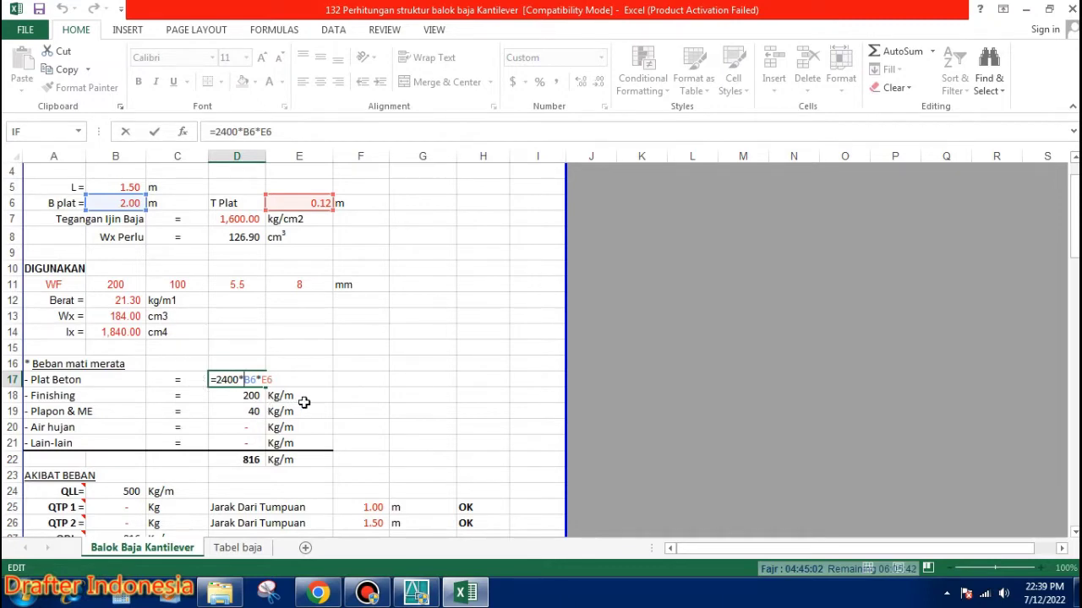
{"action": "key", "text": "Escape"}
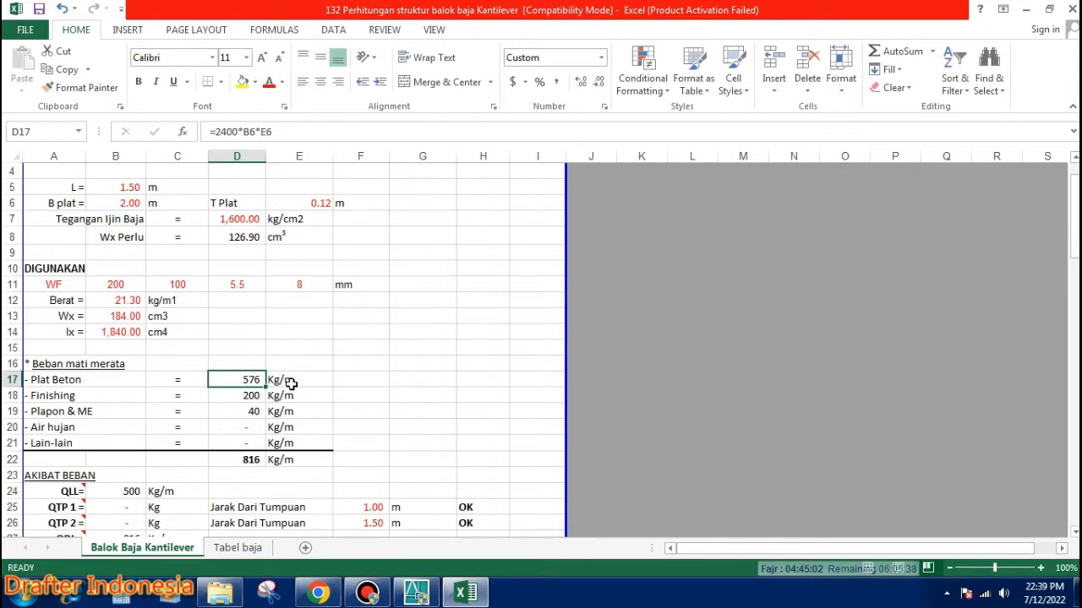
{"action": "double_click", "coordinate": [239, 396]}
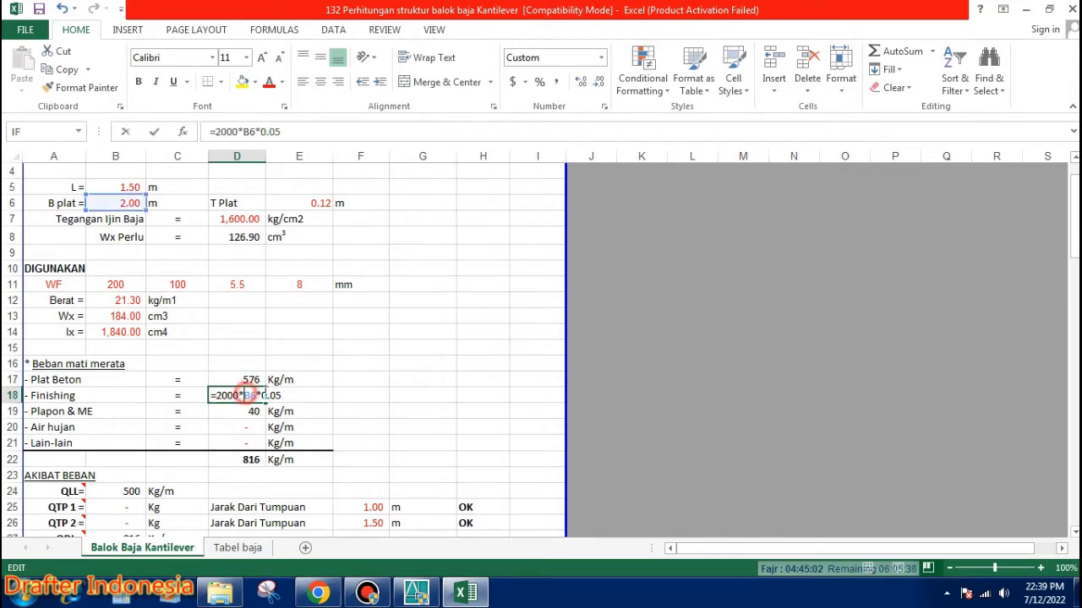
{"action": "key", "text": "Escape"}
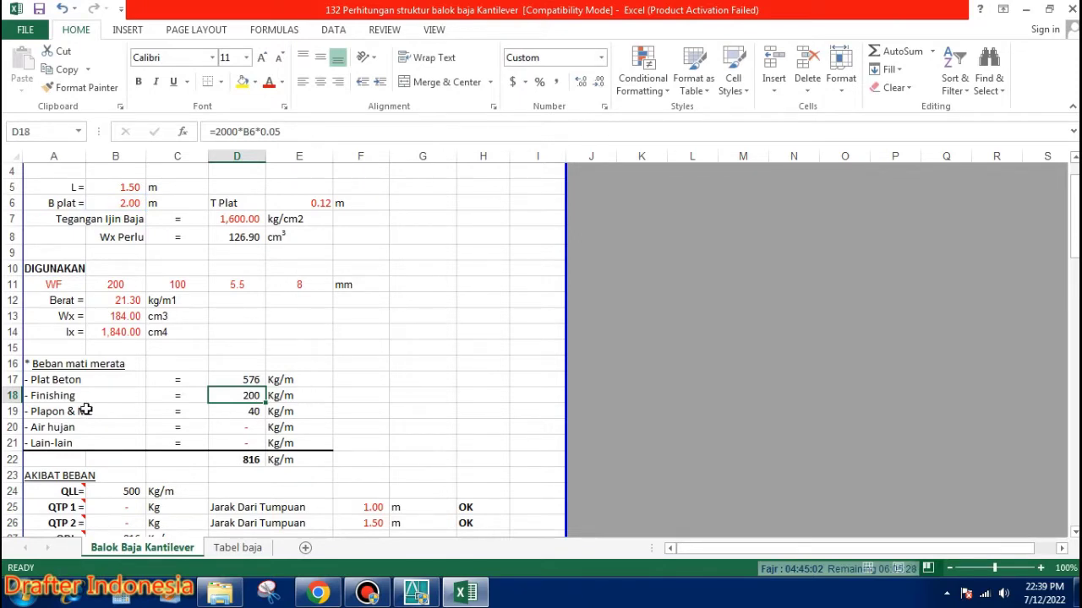
{"action": "double_click", "coordinate": [245, 411]}
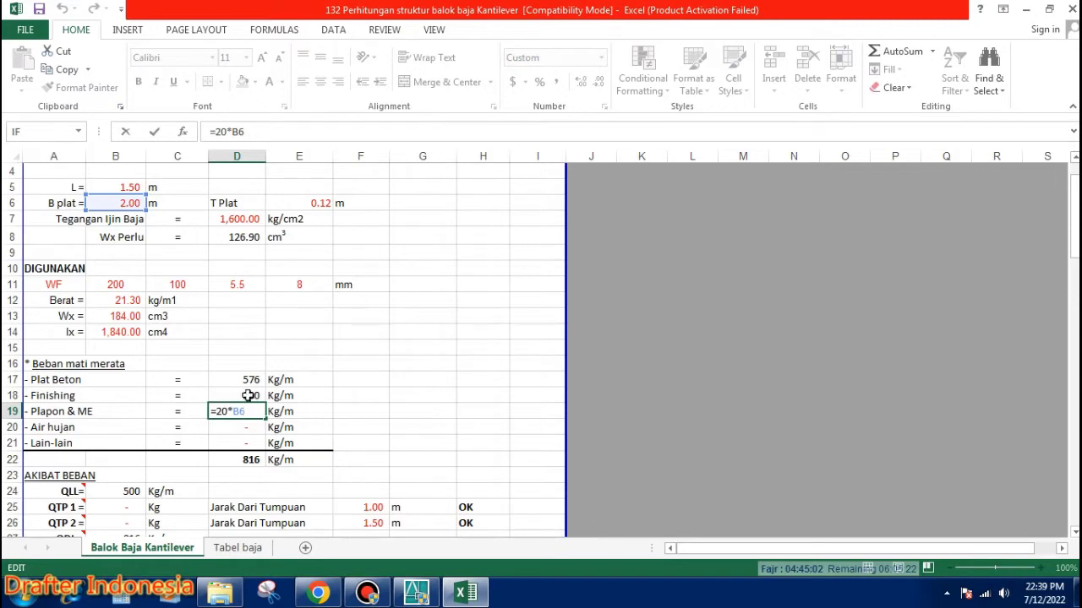
{"action": "key", "text": "Escape"}
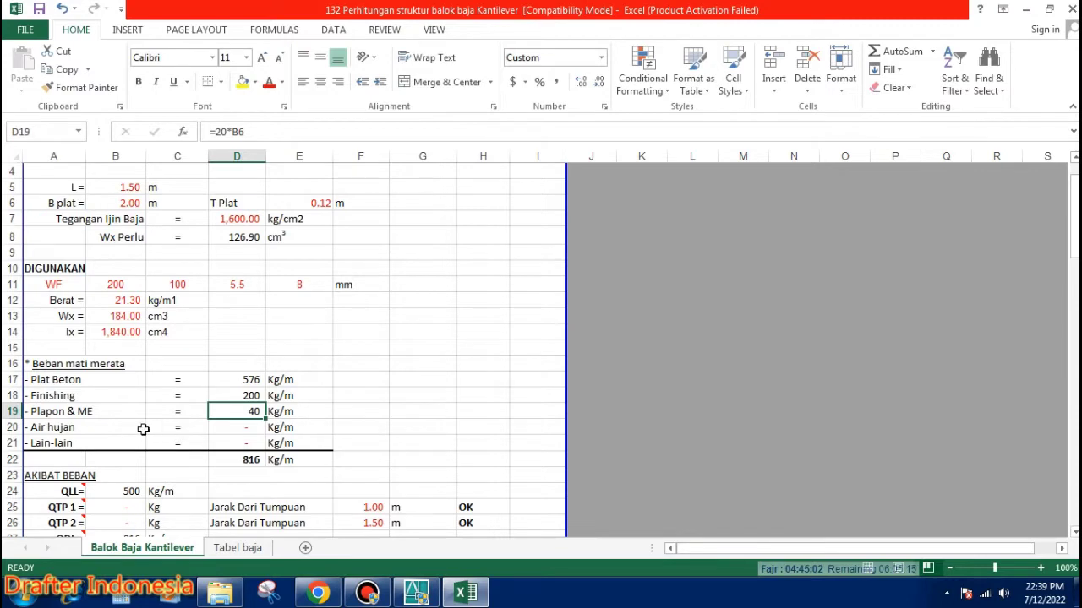
Set the Air hujan load to 10 Kg/m and the Lain-lain load to 15 Kg/m
{"action": "left_click", "coordinate": [249, 428]}
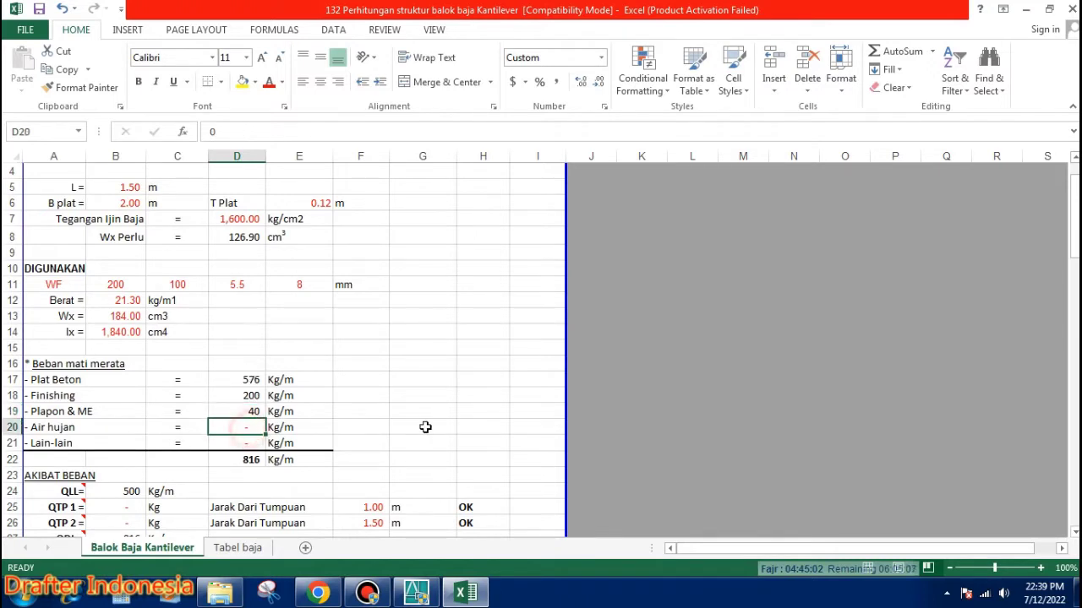
{"action": "type", "text": "10"}
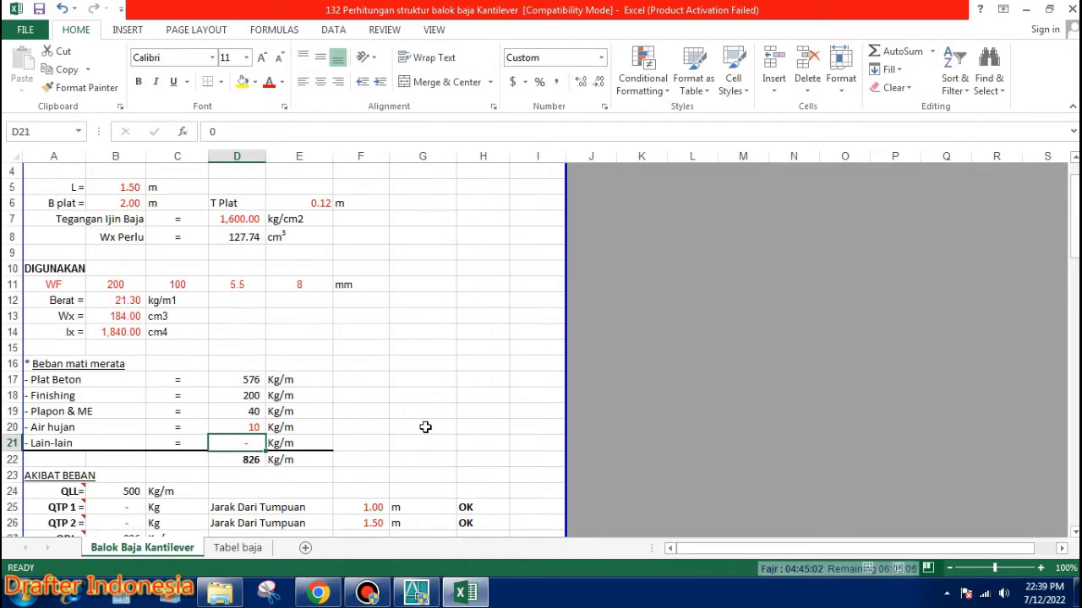
{"action": "type", "text": "15"}
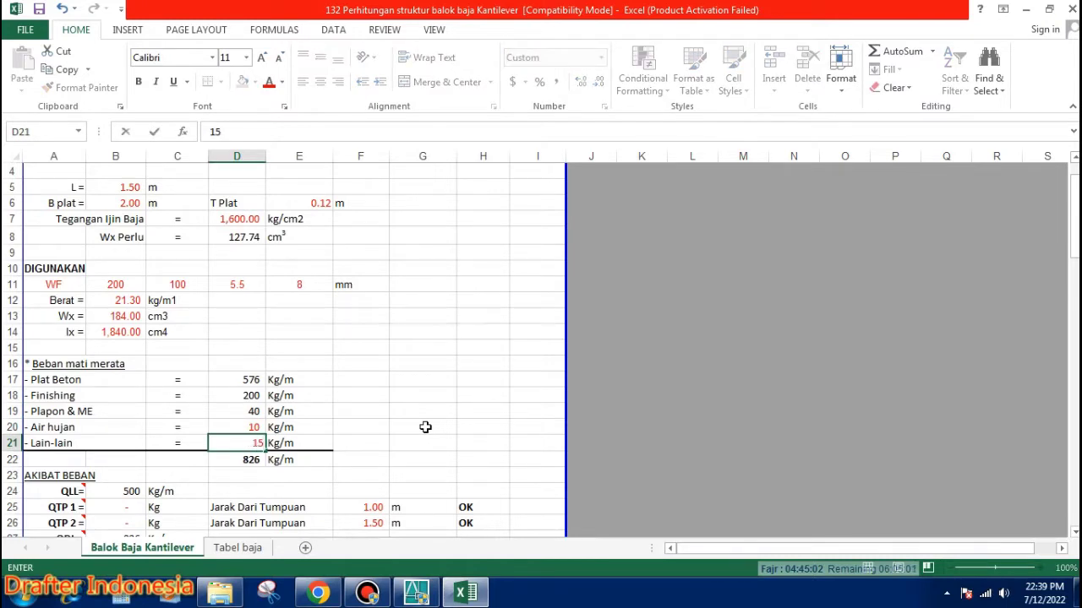
{"action": "key", "text": "Return"}
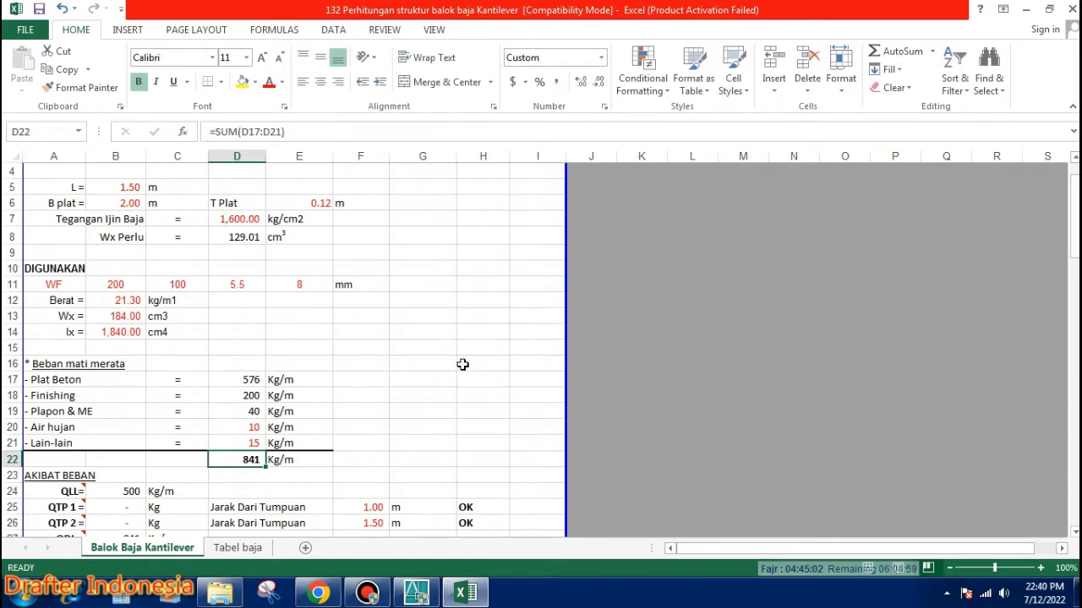
Inspect the formulas behind the total of Beban mati merata and the QLL live load
{"action": "scroll", "coordinate": [462, 364], "scroll_direction": "down", "scroll_amount": 1}
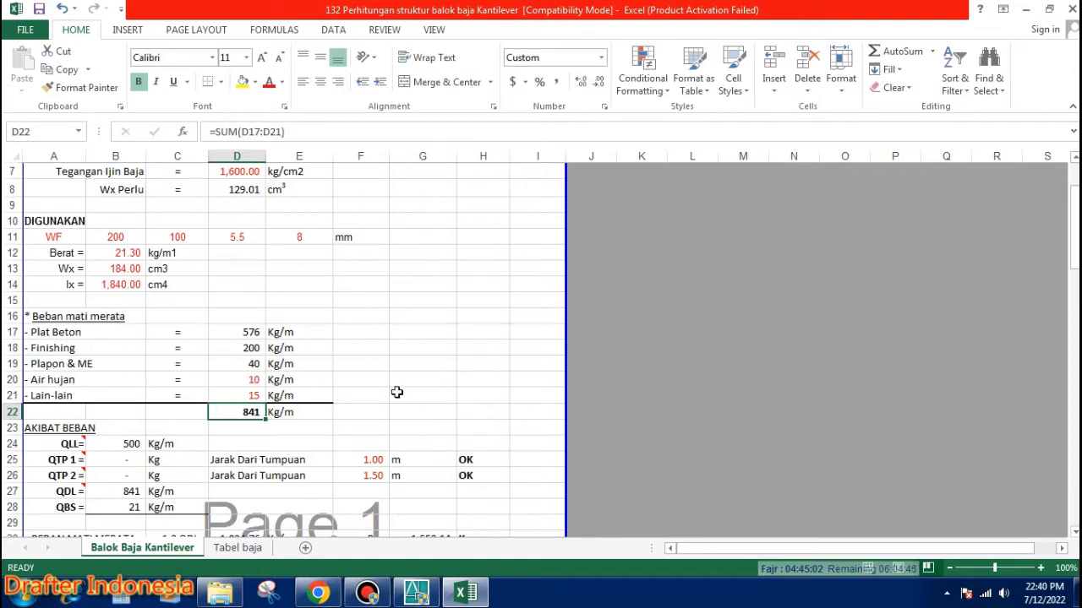
{"action": "double_click", "coordinate": [255, 412]}
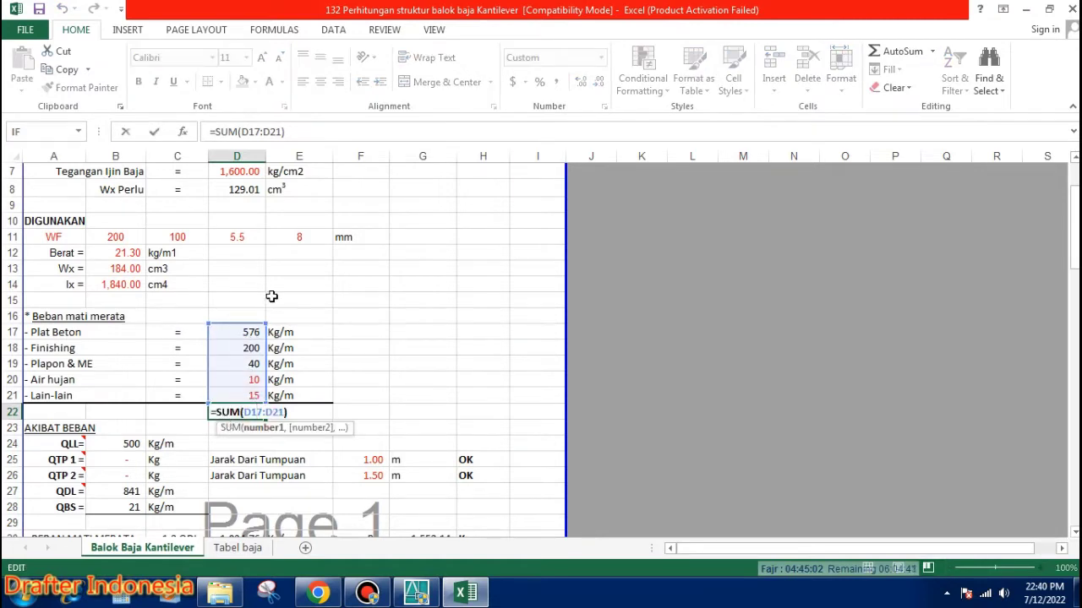
{"action": "key", "text": "Escape"}
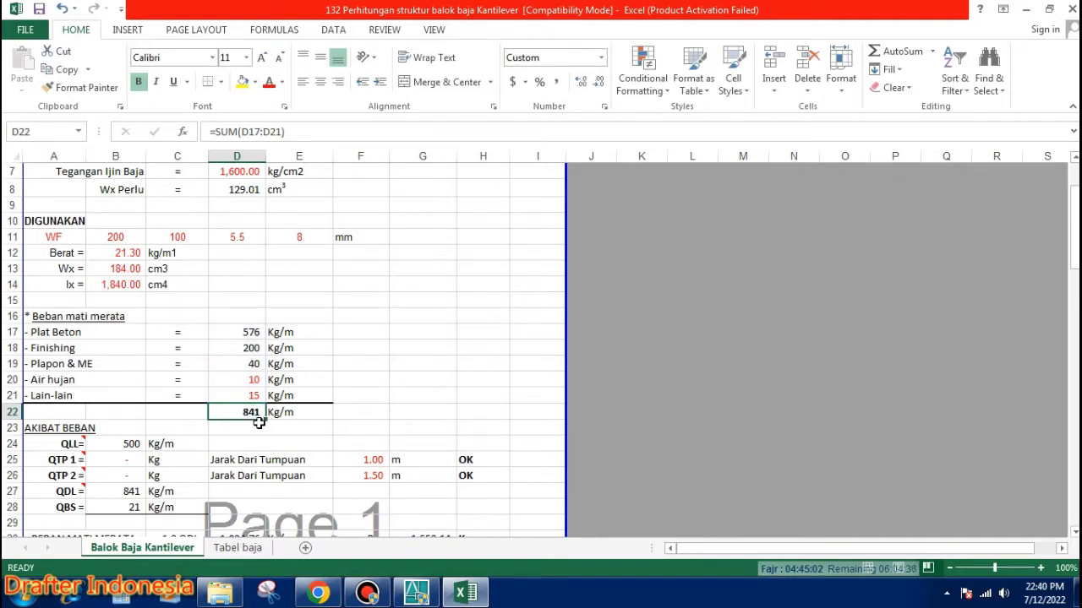
{"action": "double_click", "coordinate": [131, 445]}
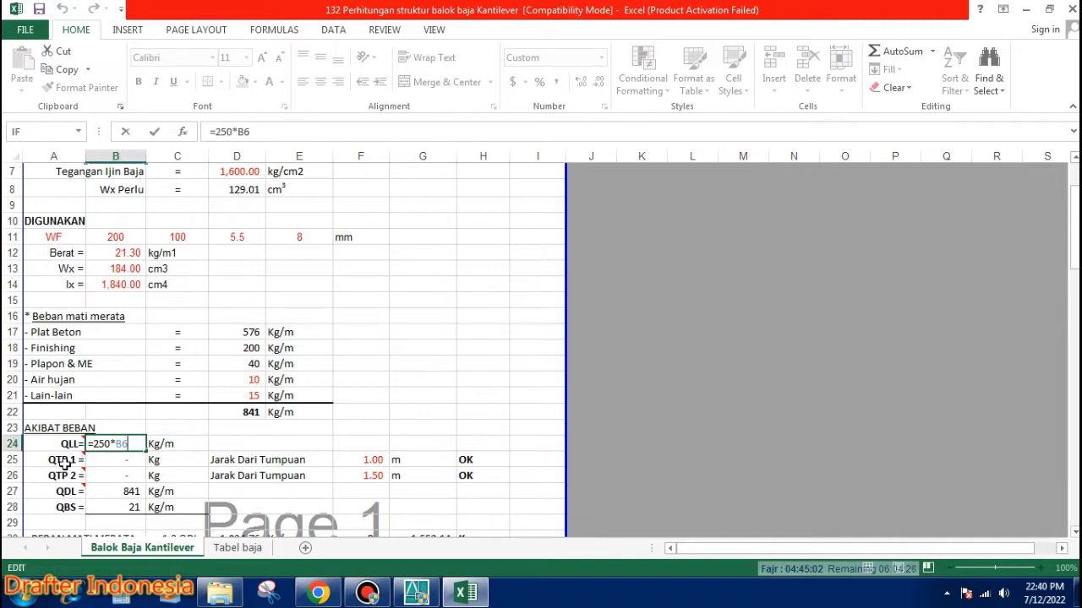
{"action": "key", "text": "Escape"}
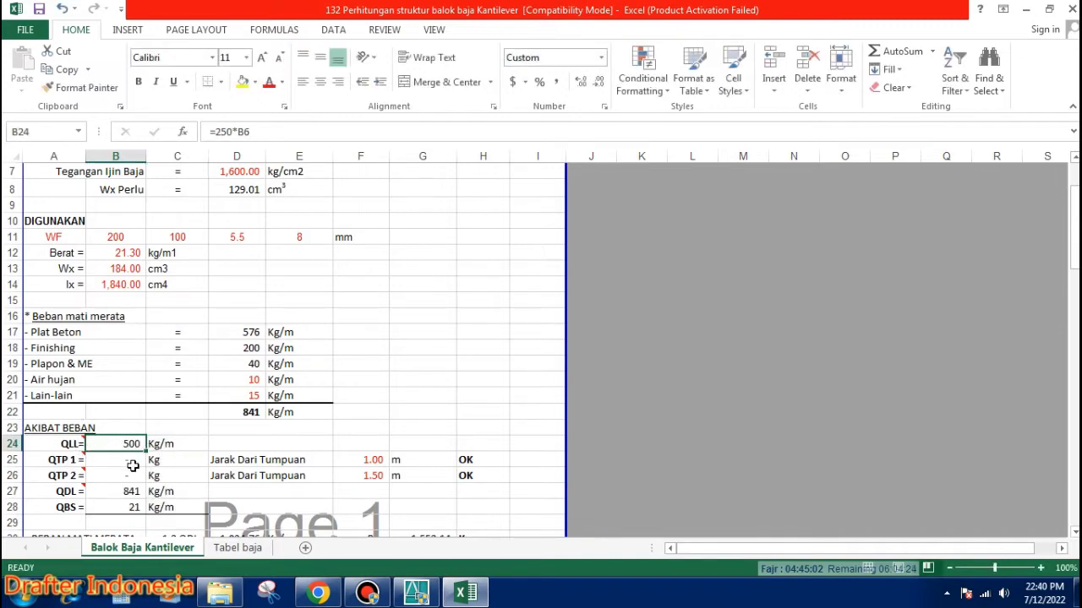
View the beam layout drawing in AutoCAD for the QTP 1 point load and return to the Excel calculation sheet
{"action": "left_click", "coordinate": [123, 464]}
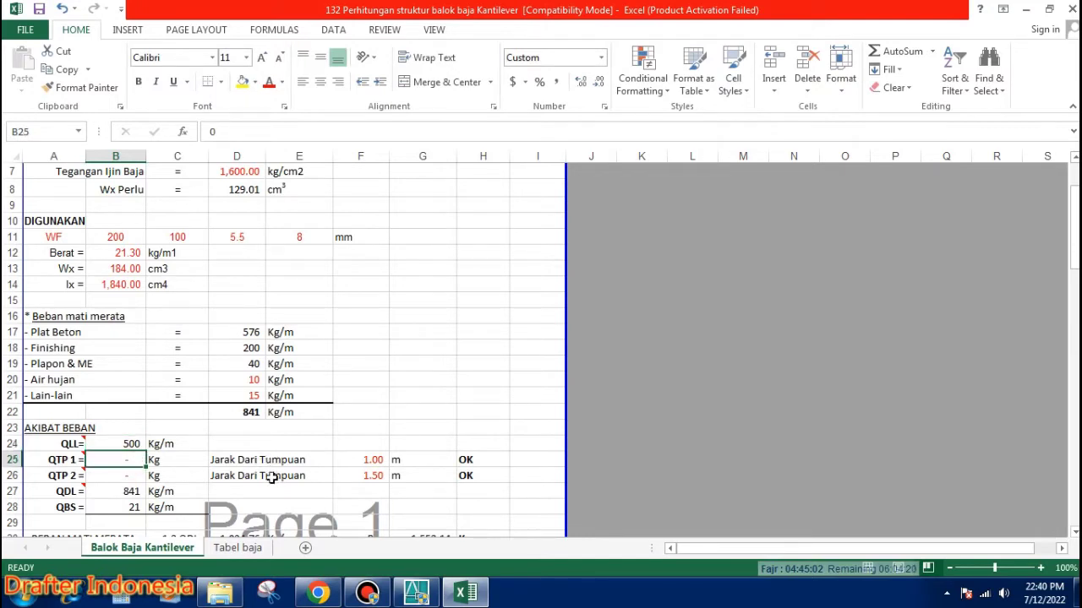
{"action": "left_click", "coordinate": [415, 593]}
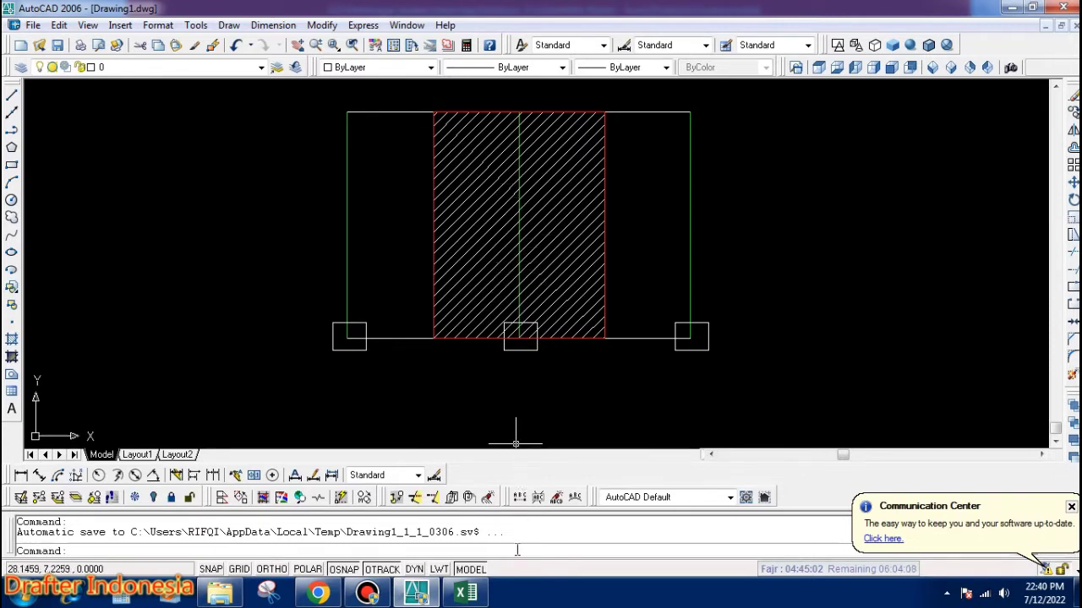
{"action": "left_click", "coordinate": [466, 592]}
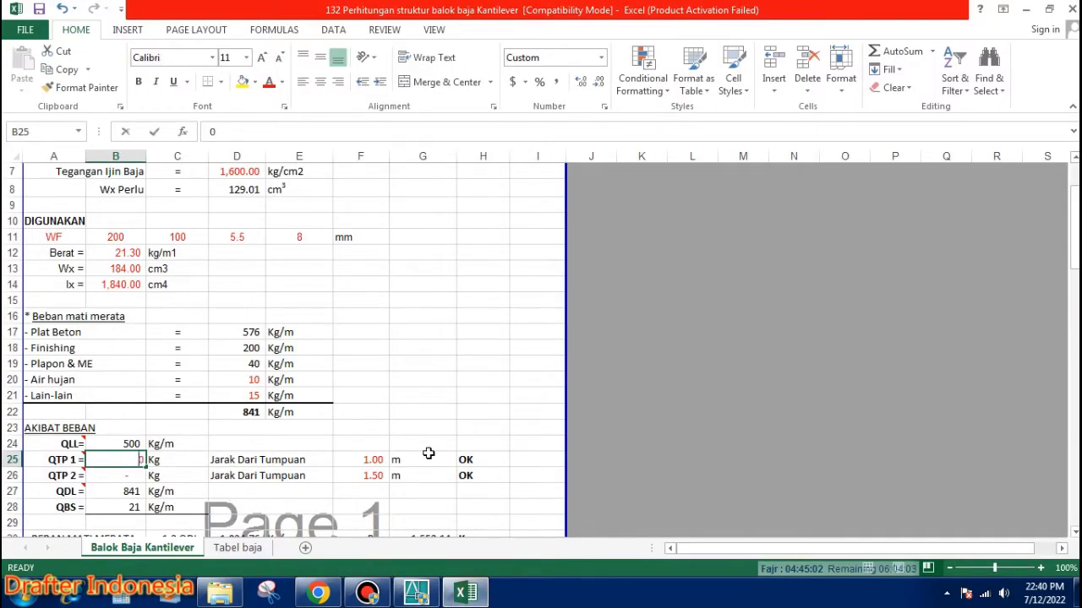
Set the QTP 1 point load to 100 Kg and its Jarak Dari Tumpuan to 0.5 m
{"action": "type", "text": "100"}
{"action": "key", "text": "Right"}
{"action": "key", "text": "Right"}
{"action": "key", "text": "Right"}
{"action": "key", "text": "Right"}
{"action": "key", "text": "Right"}
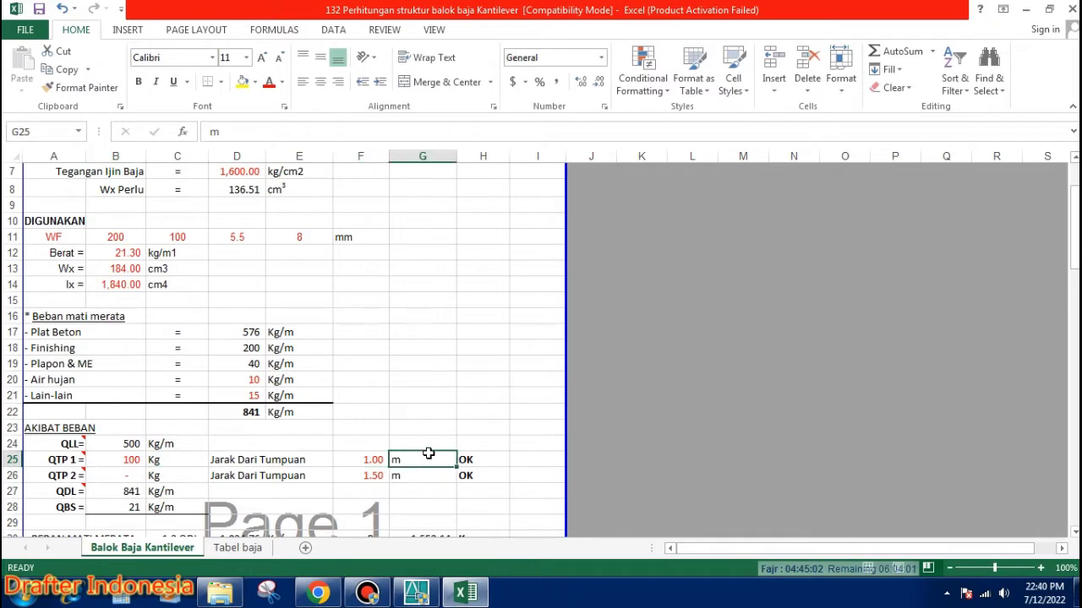
{"action": "key", "text": "Left"}
{"action": "type", "text": "0.5"}
{"action": "key", "text": "Return"}
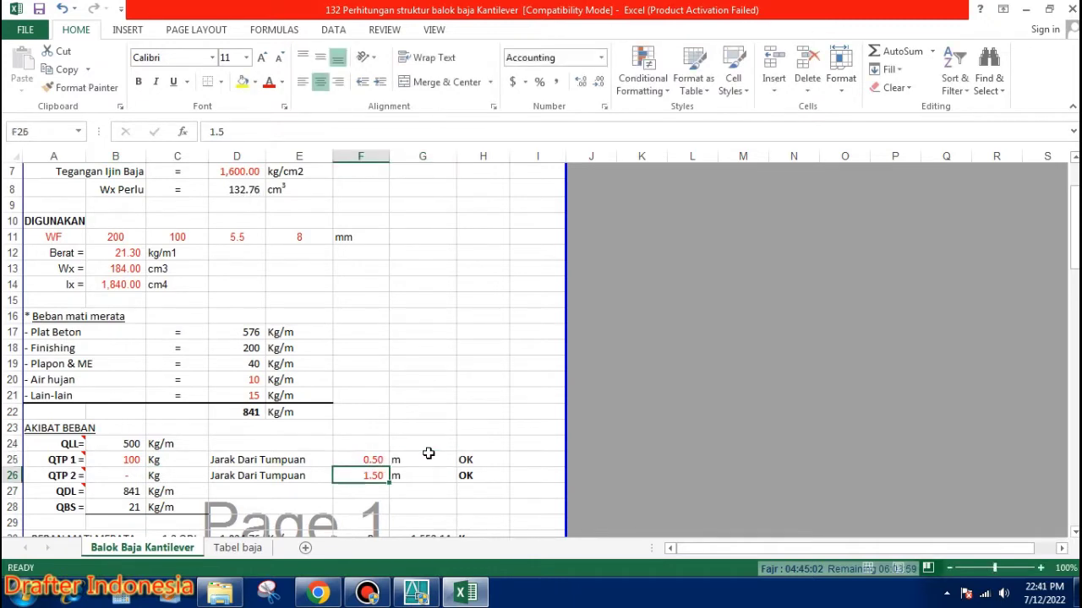
Set the QTP 2 point load to 50 Kg and its Jarak Dari Tumpuan to 1.5 m
{"action": "left_click", "coordinate": [131, 478]}
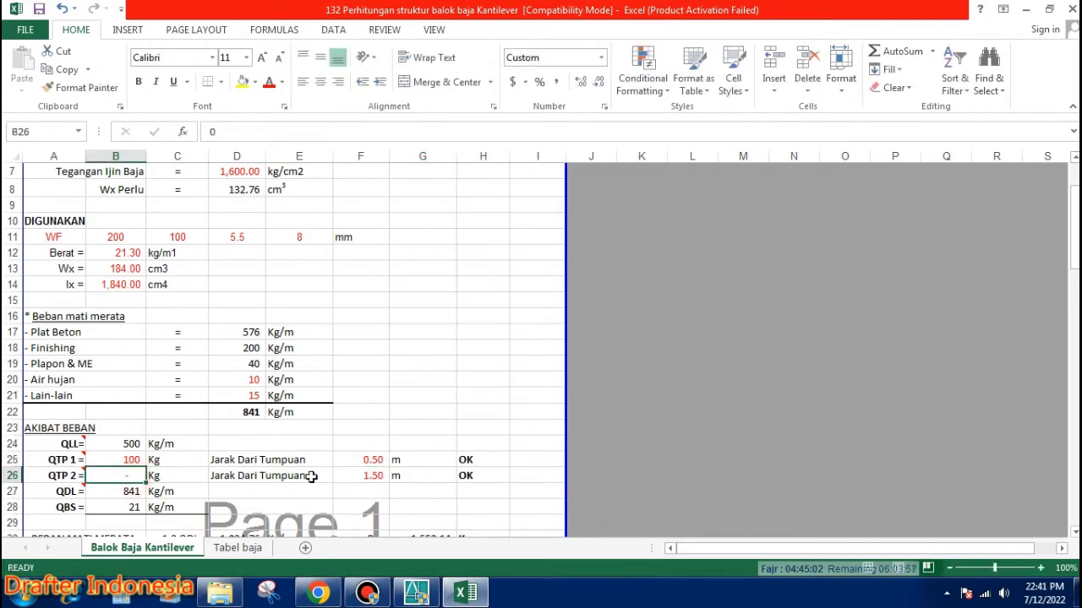
{"action": "type", "text": "50"}
{"action": "left_click", "coordinate": [311, 478]}
{"action": "key", "text": "Right"}
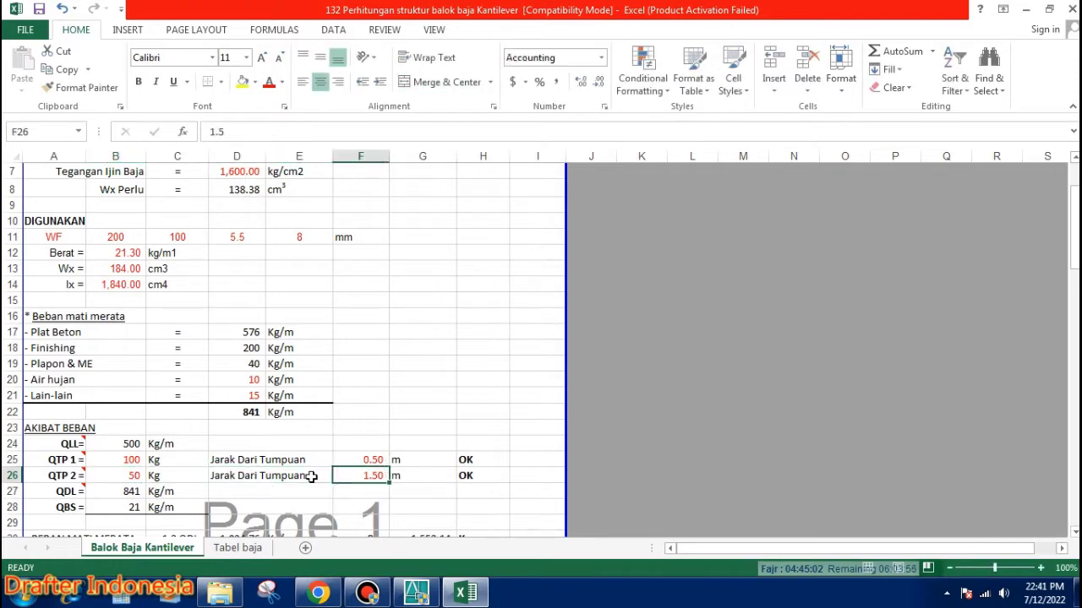
{"action": "type", "text": "1"}
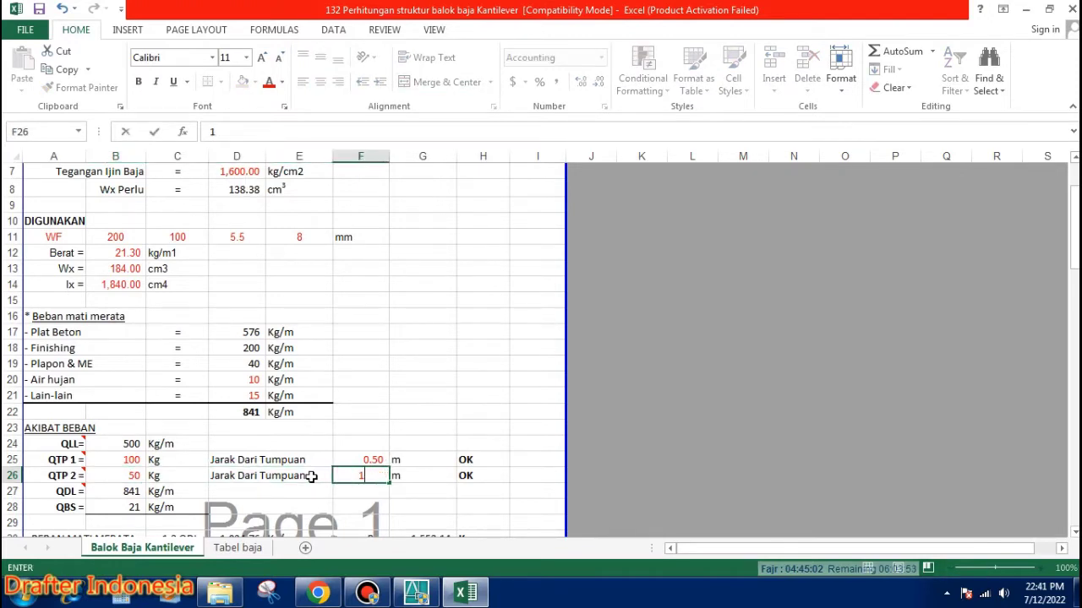
{"action": "type", "text": ".5"}
{"action": "key", "text": "Return"}
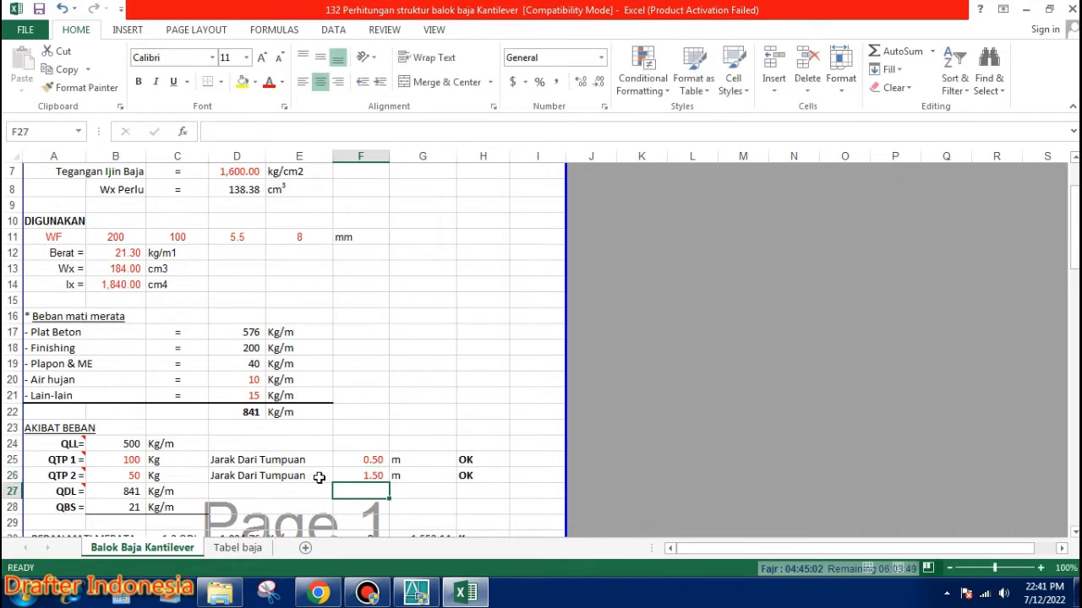
Test the QTP 2 distance check with a Jarak Dari Tumpuan of 2 m and restore it to 1.5 m
{"action": "left_click", "coordinate": [378, 477]}
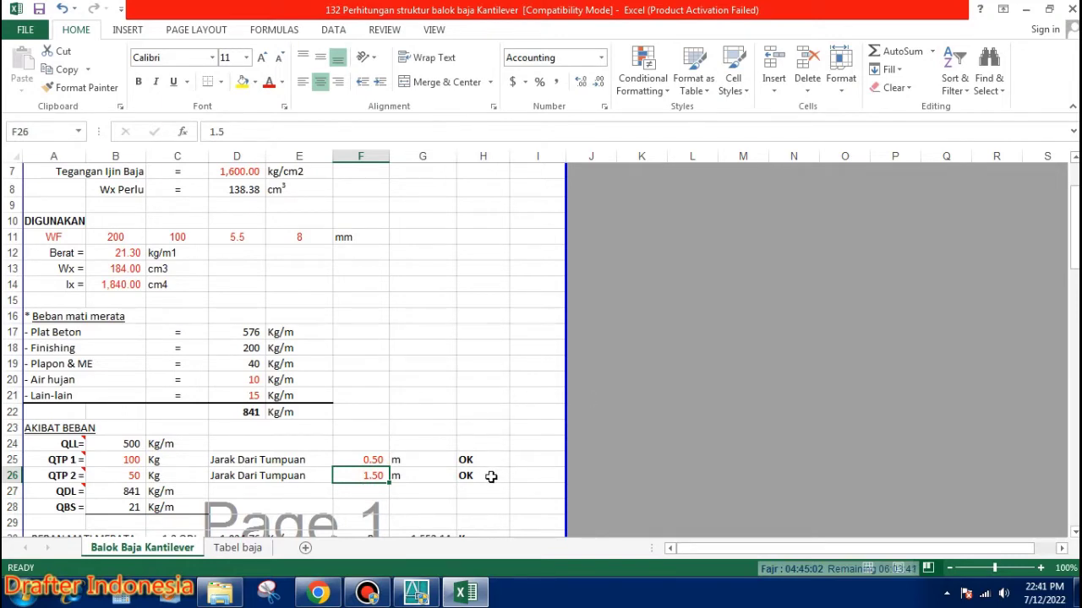
{"action": "type", "text": "2"}
{"action": "key", "text": "Return"}
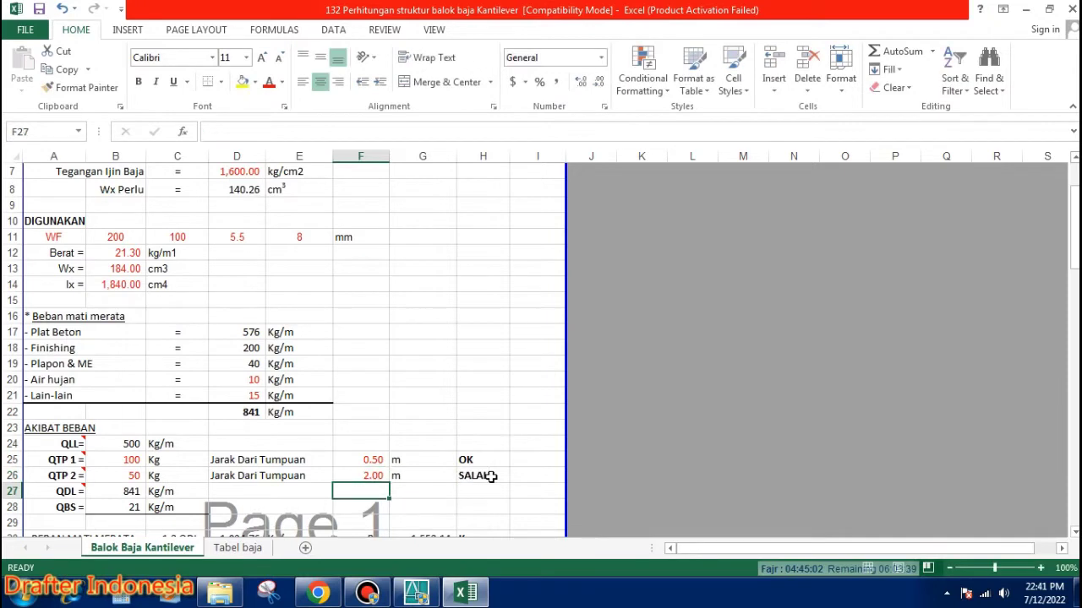
{"action": "left_click", "coordinate": [375, 477]}
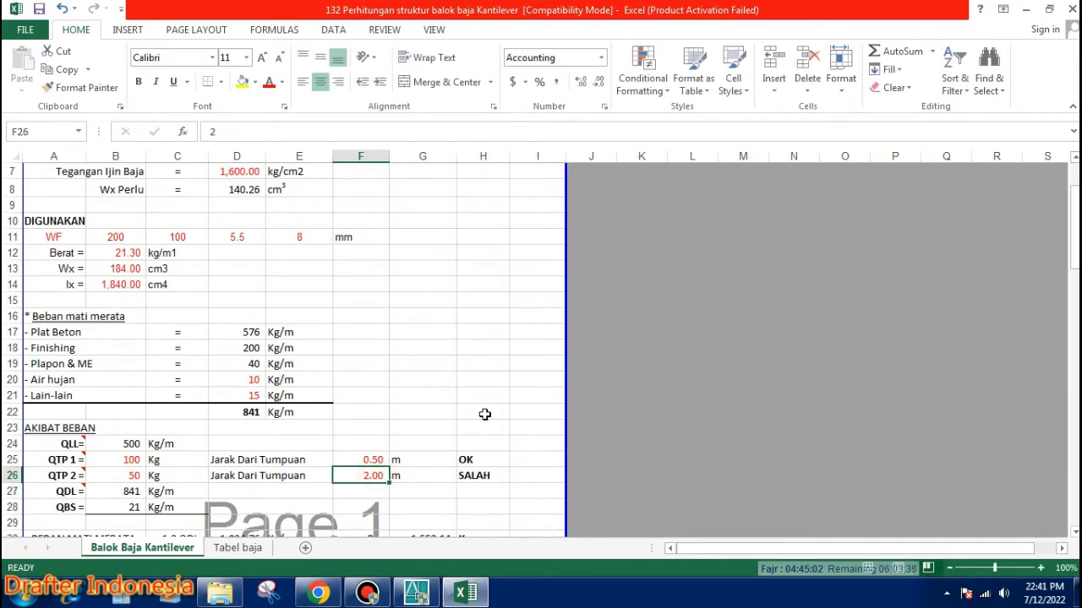
{"action": "type", "text": "1.5"}
{"action": "key", "text": "Return"}
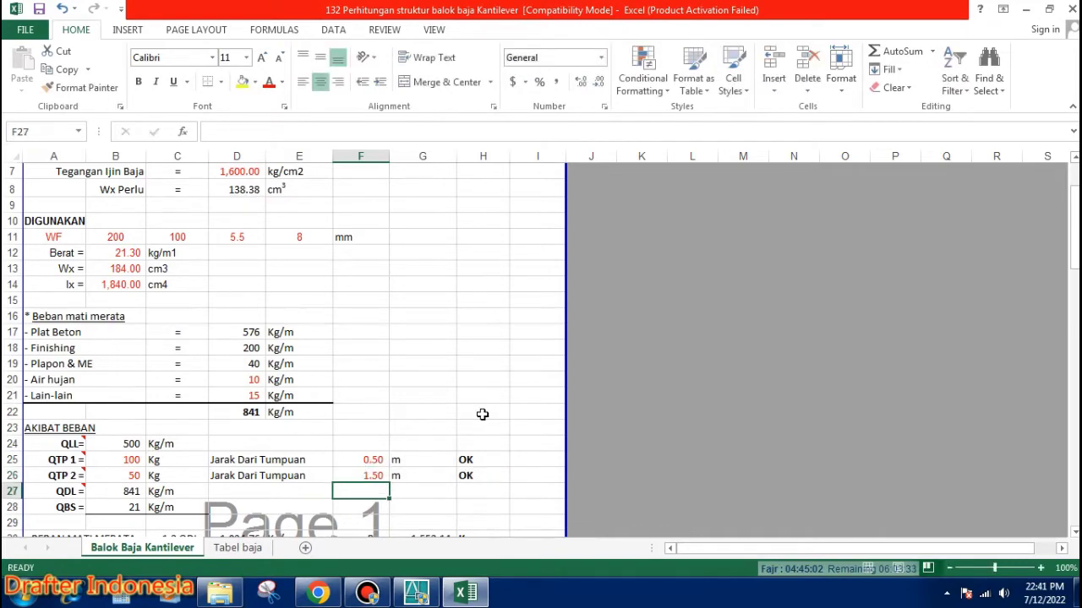
Inspect the formulas behind QDL and QBS under AKIBAT BEBAN and look over the factored loads below
{"action": "scroll", "coordinate": [481, 414], "scroll_direction": "down", "scroll_amount": 2}
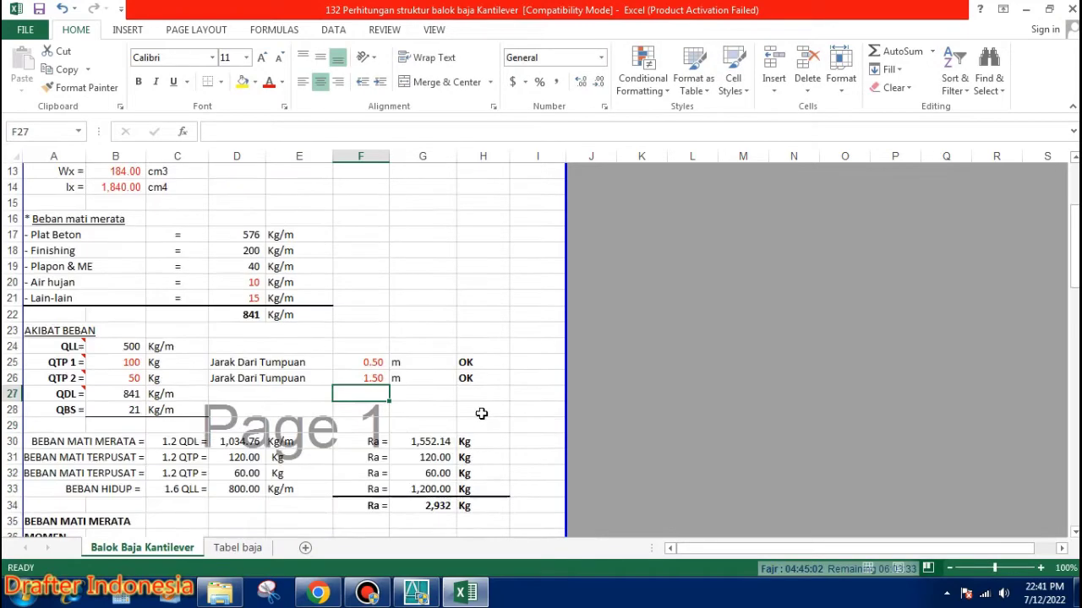
{"action": "left_click", "coordinate": [135, 396]}
{"action": "type", "text": "=D22"}
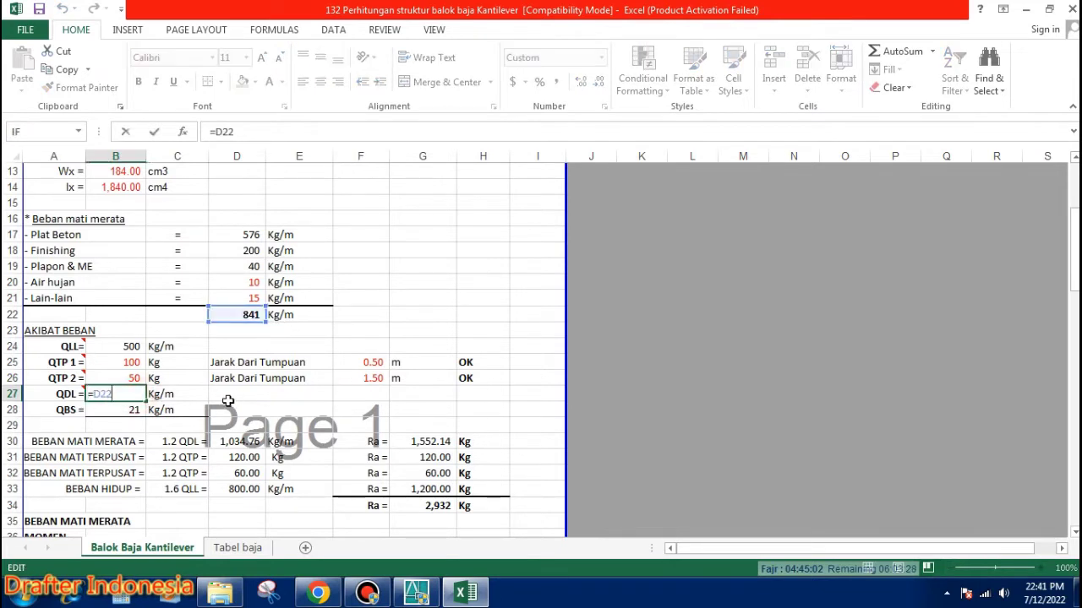
{"action": "key", "text": "ctrl+Return"}
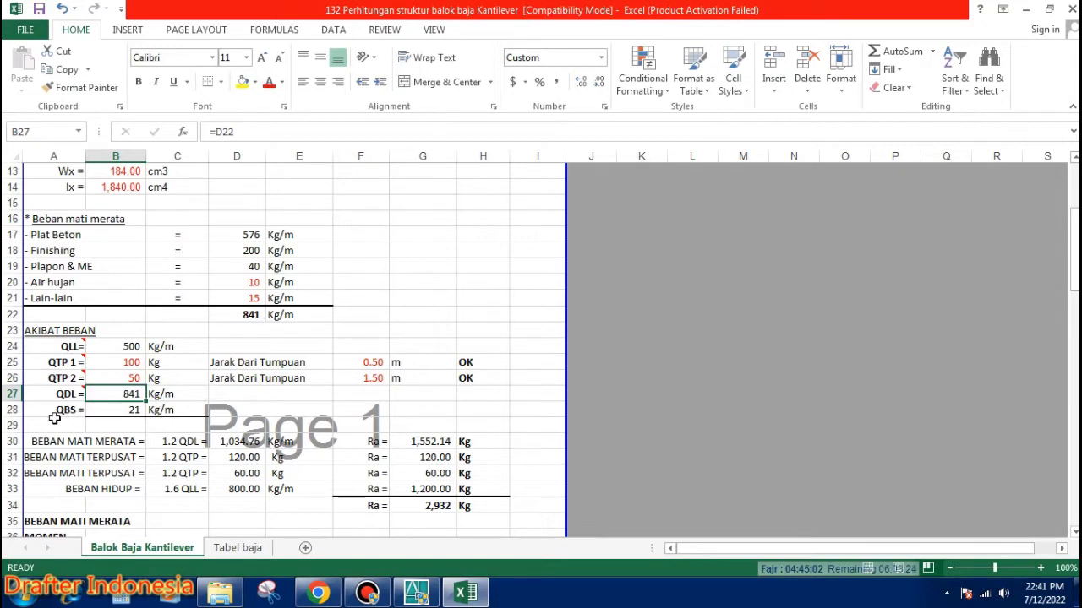
{"action": "left_click", "coordinate": [135, 414]}
{"action": "double_click", "coordinate": [122, 416]}
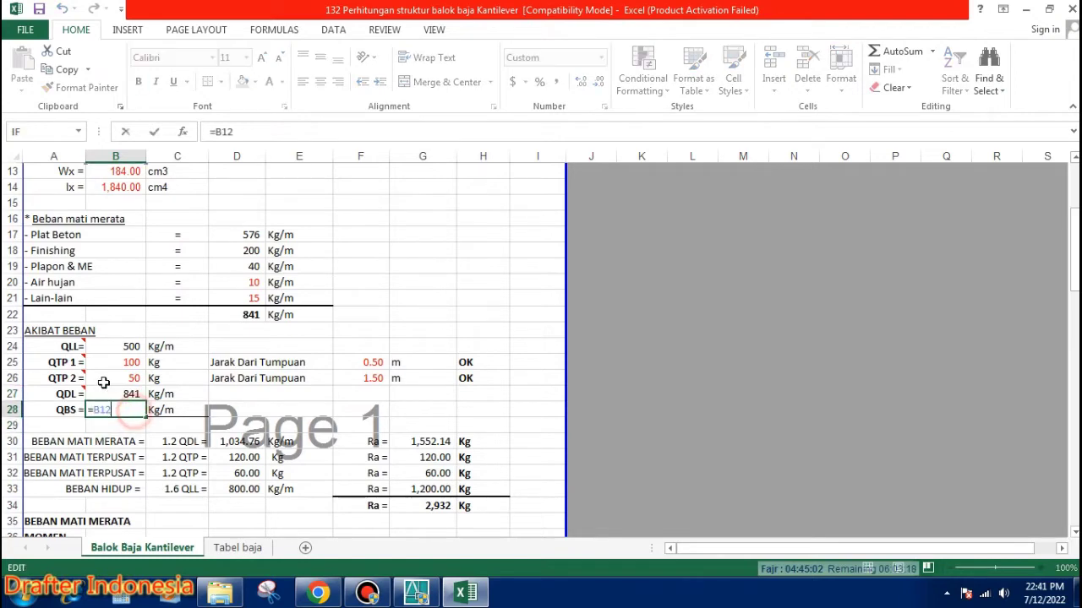
{"action": "key", "text": "Escape"}
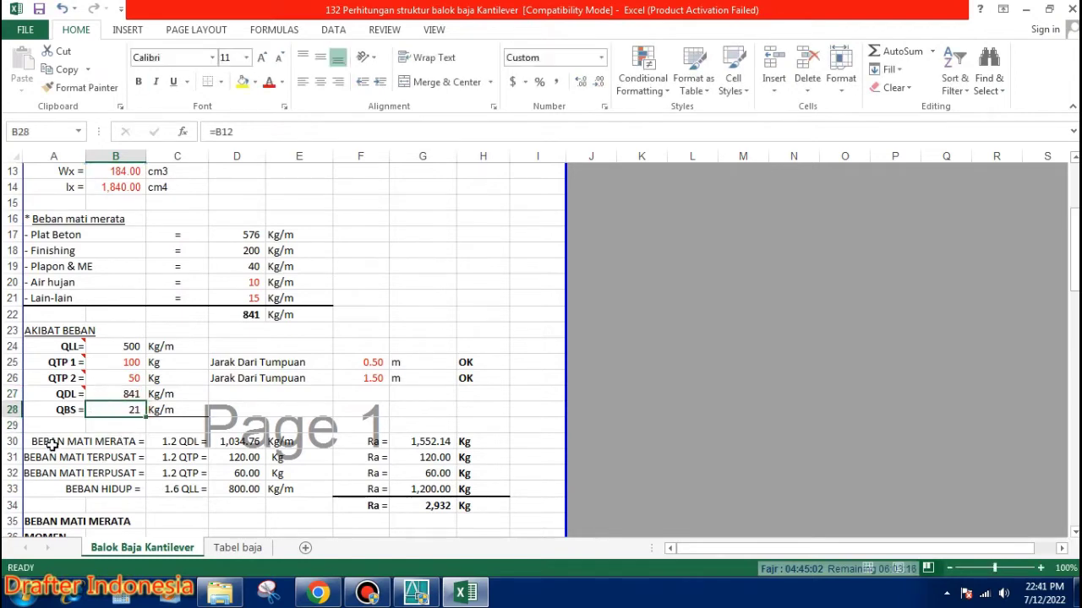
{"action": "scroll", "coordinate": [52, 446], "scroll_direction": "down", "scroll_amount": 2}
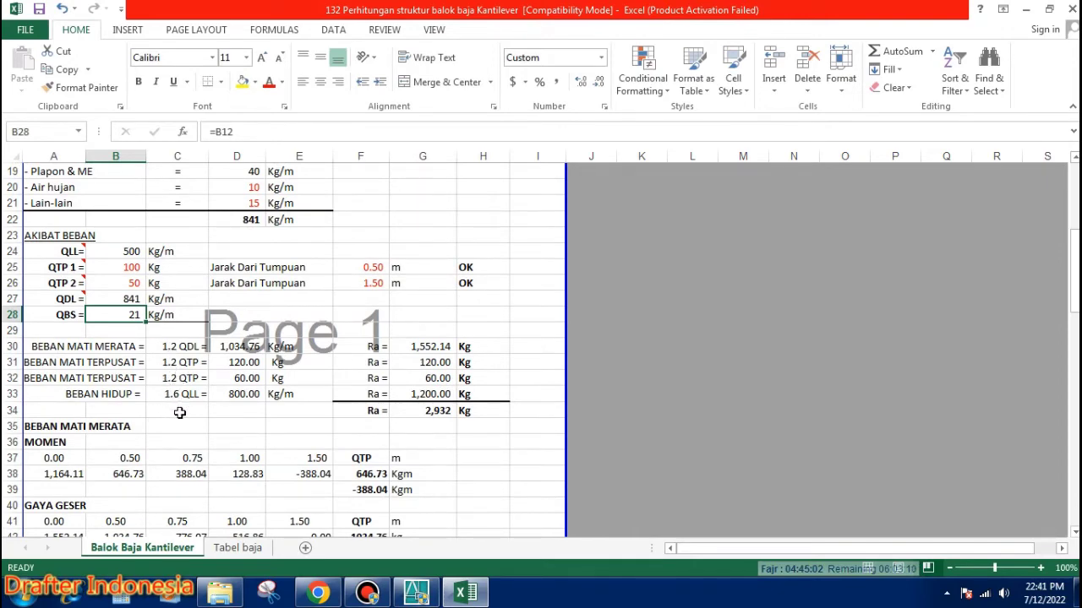
Inspect the formulas behind the factored BEBAN MATI MERATA, both BEBAN MATI TERPUSAT and BEBAN HIDUP loads in D30:D33
{"action": "double_click", "coordinate": [252, 347]}
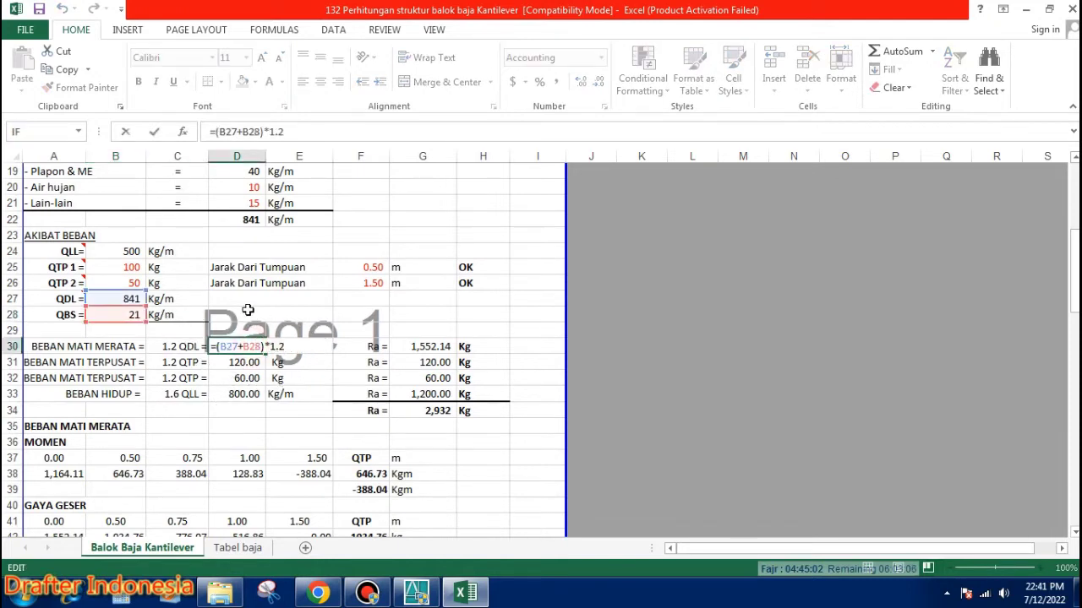
{"action": "key", "text": "Escape"}
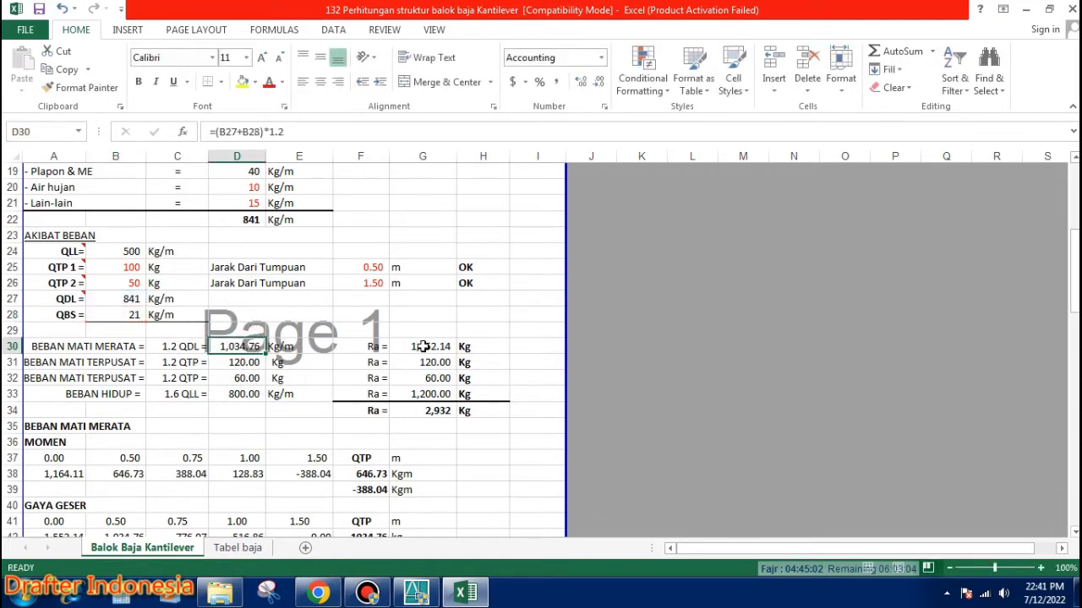
{"action": "double_click", "coordinate": [250, 361]}
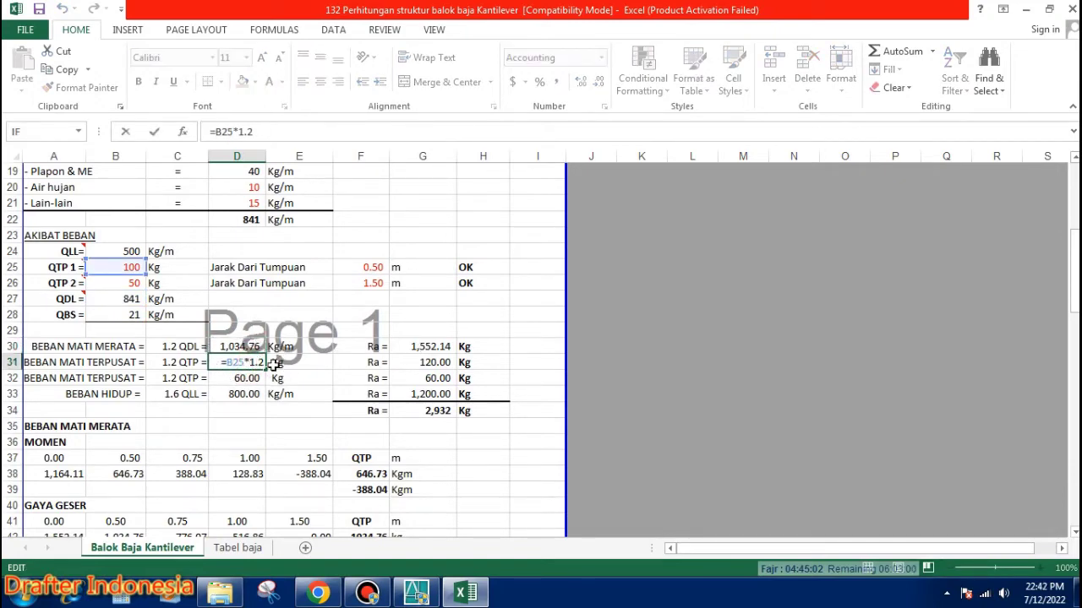
{"action": "key", "text": "Escape"}
{"action": "double_click", "coordinate": [250, 378]}
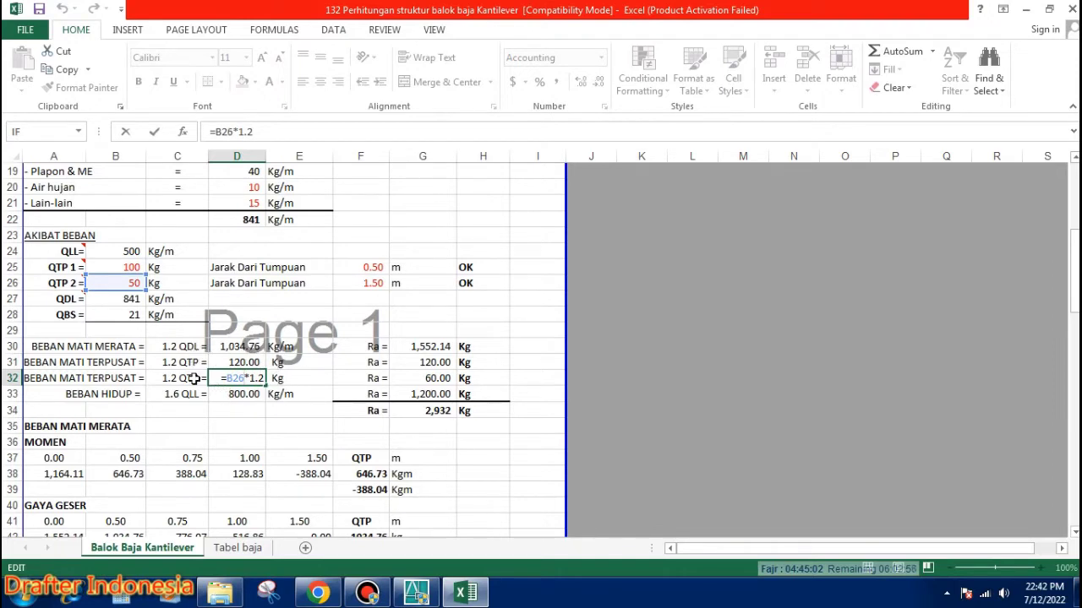
{"action": "key", "text": "Escape"}
{"action": "double_click", "coordinate": [243, 394]}
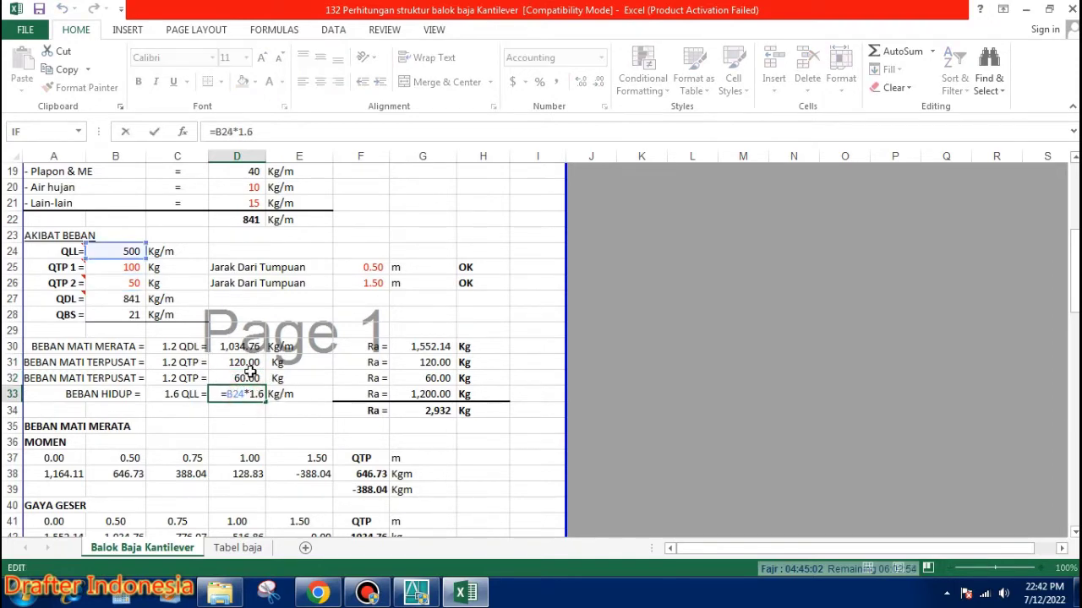
{"action": "key", "text": "Escape"}
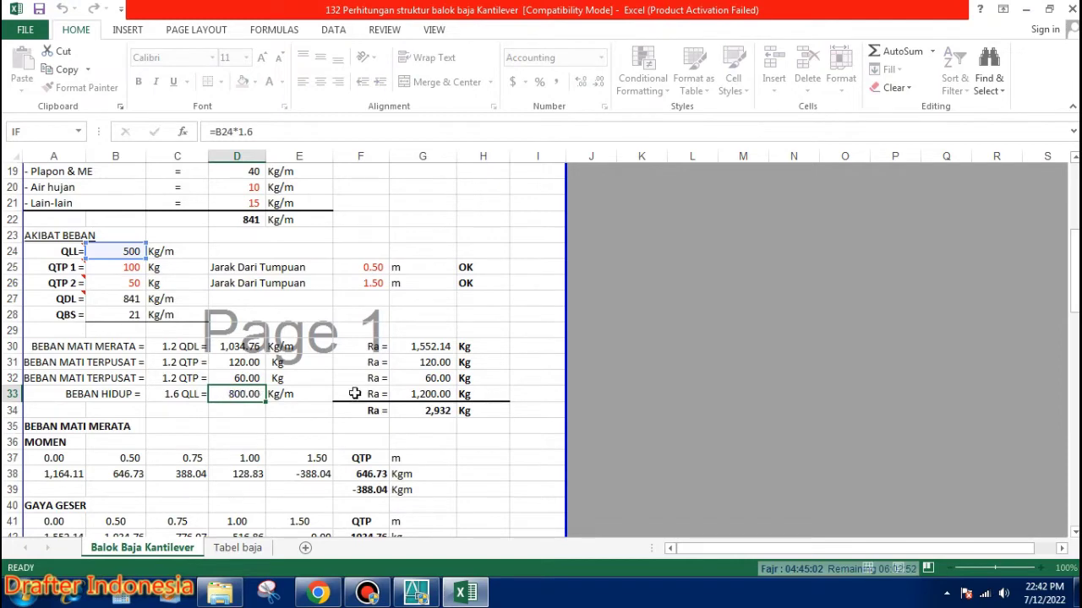
Inspect the formulas behind the four Ra support reactions in G30:G33
{"action": "double_click", "coordinate": [431, 348]}
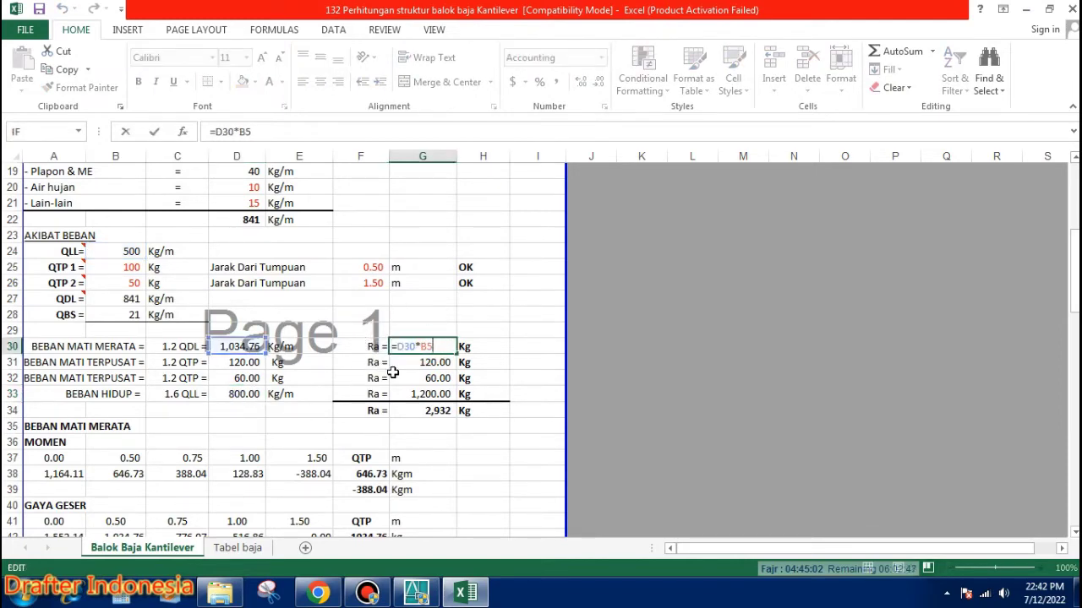
{"action": "key", "text": "Return"}
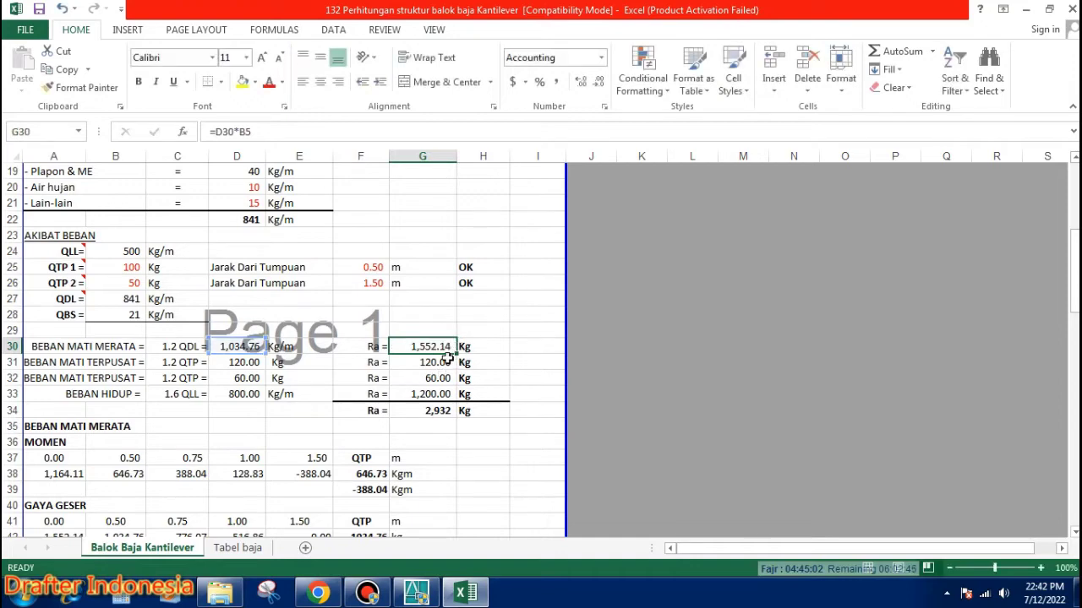
{"action": "double_click", "coordinate": [435, 362]}
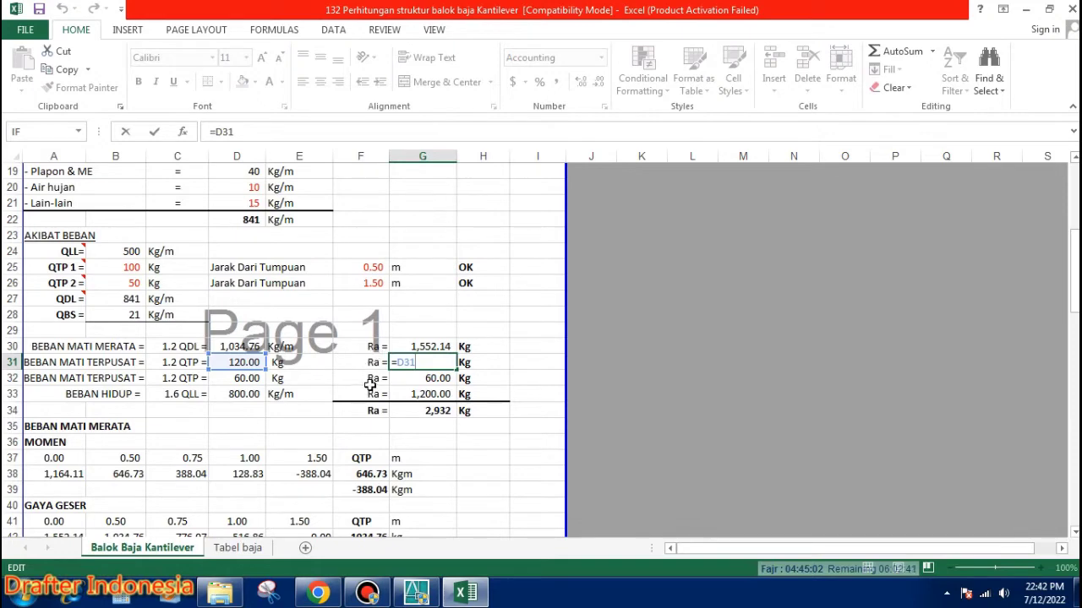
{"action": "key", "text": "Return"}
{"action": "double_click", "coordinate": [435, 378]}
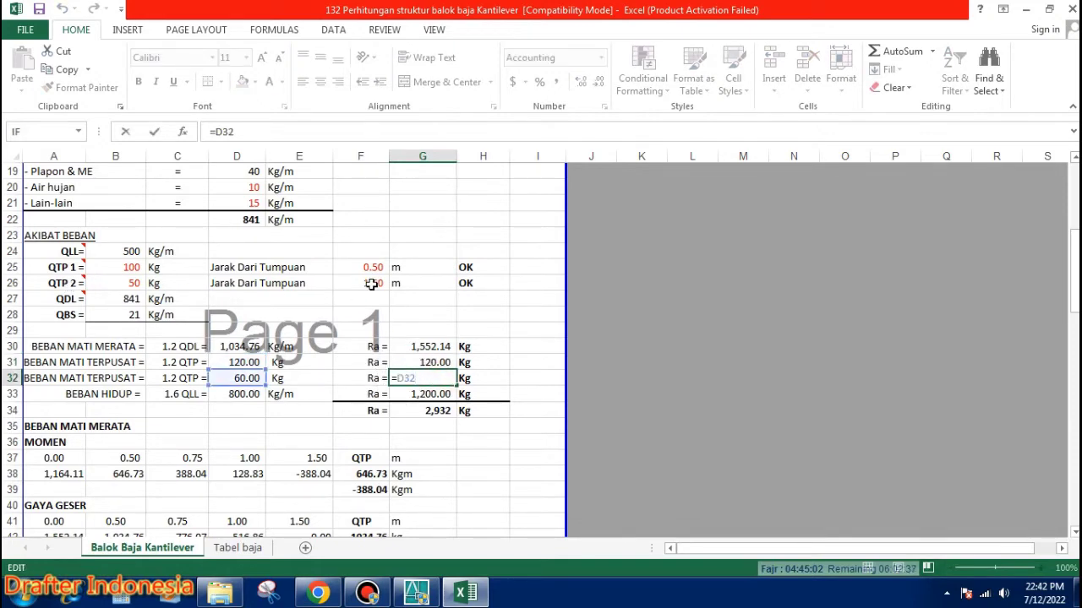
{"action": "key", "text": "Return"}
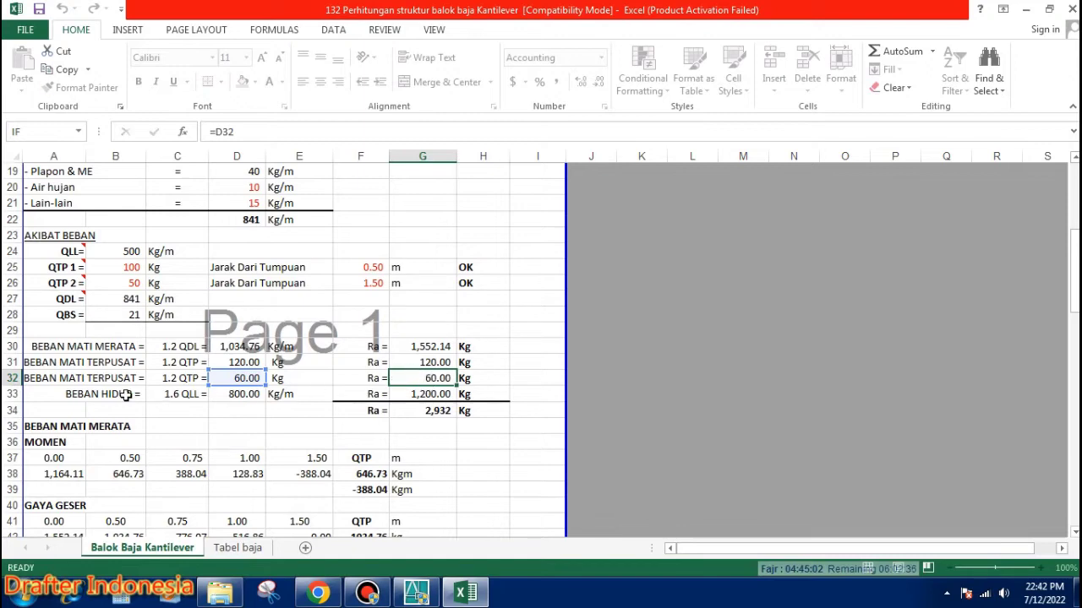
{"action": "left_click", "coordinate": [427, 394]}
{"action": "double_click", "coordinate": [427, 394]}
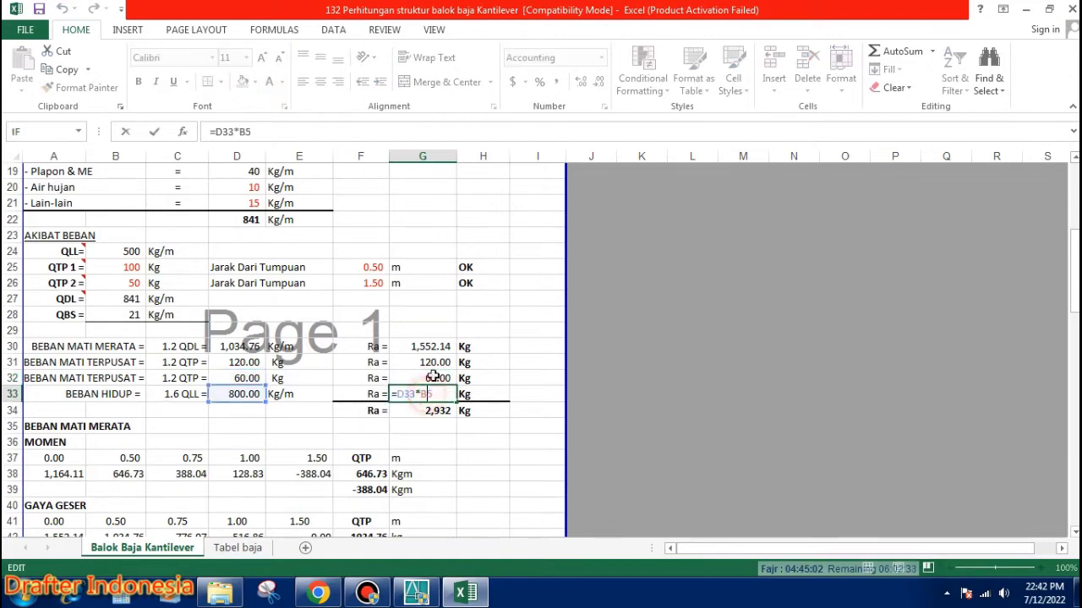
{"action": "key", "text": "Return"}
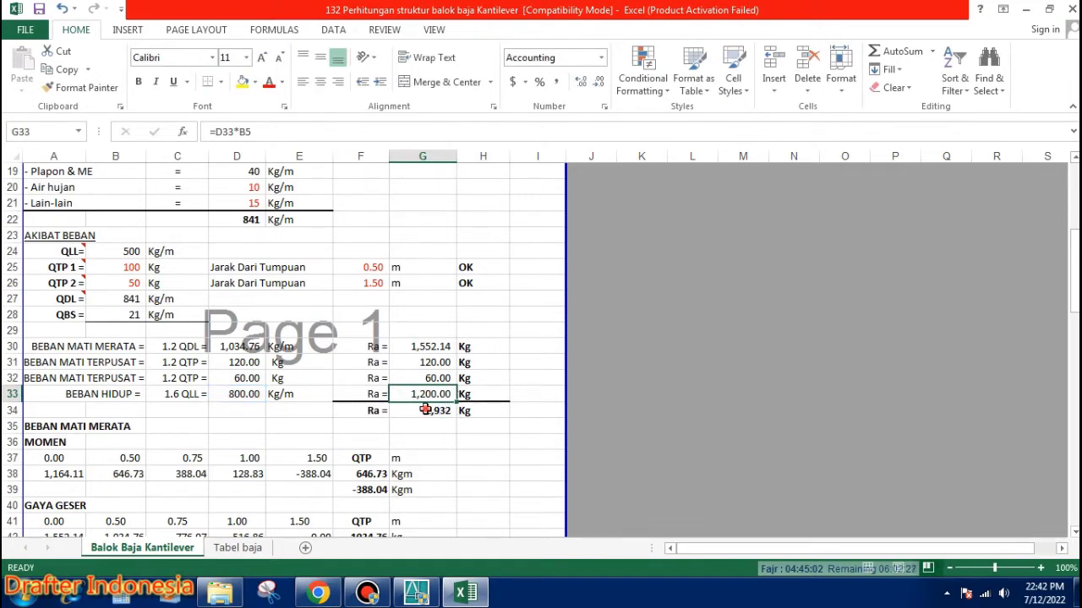
Apply the comma number style to the total Ra in G34 and check its sum formula
{"action": "left_click", "coordinate": [426, 411]}
{"action": "left_click", "coordinate": [556, 82]}
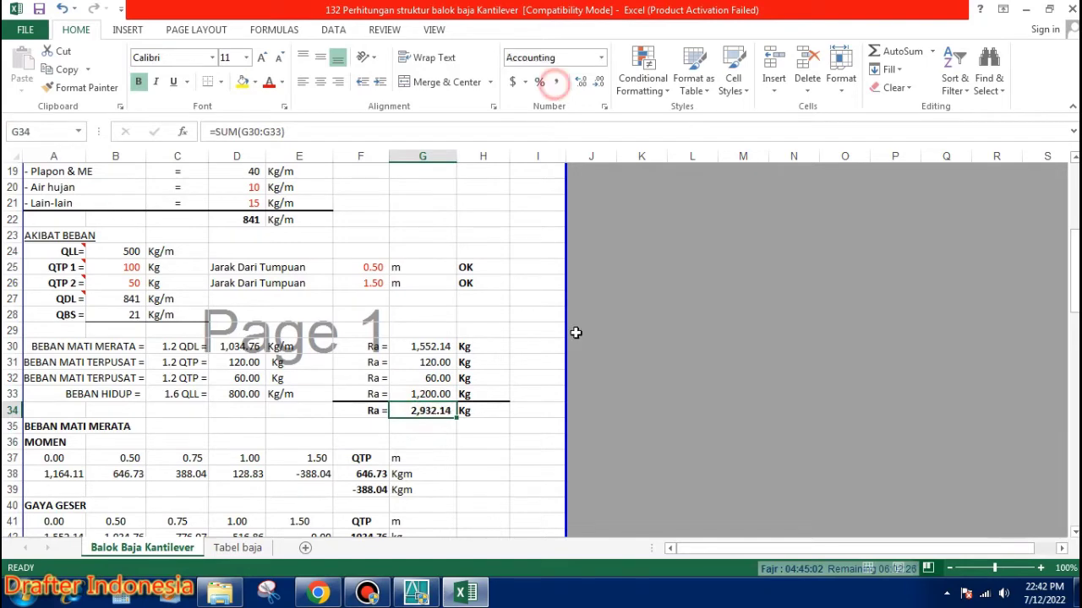
{"action": "double_click", "coordinate": [441, 409]}
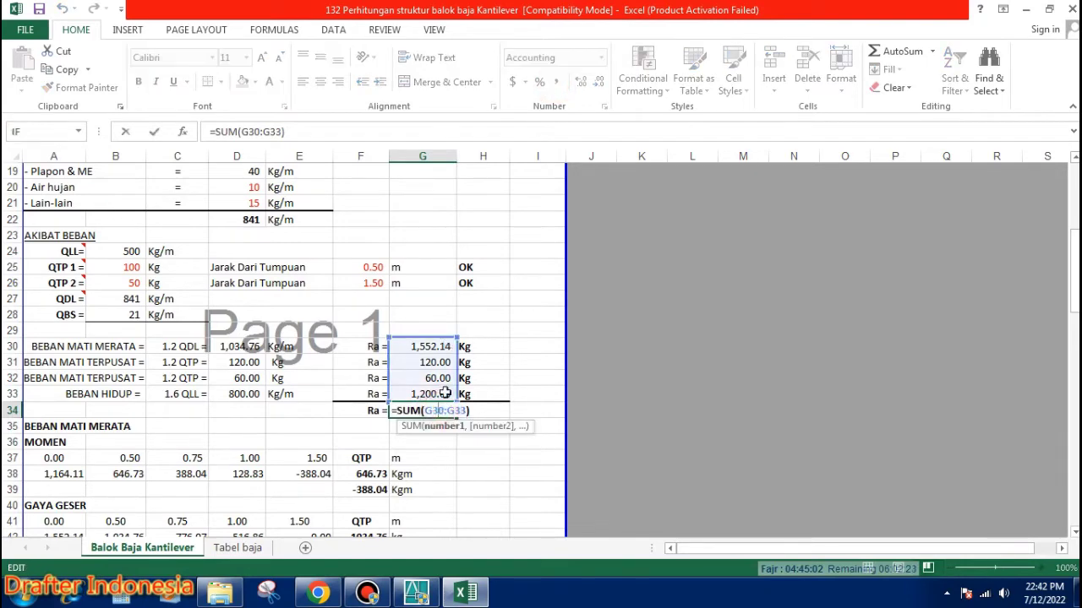
{"action": "key", "text": "Escape"}
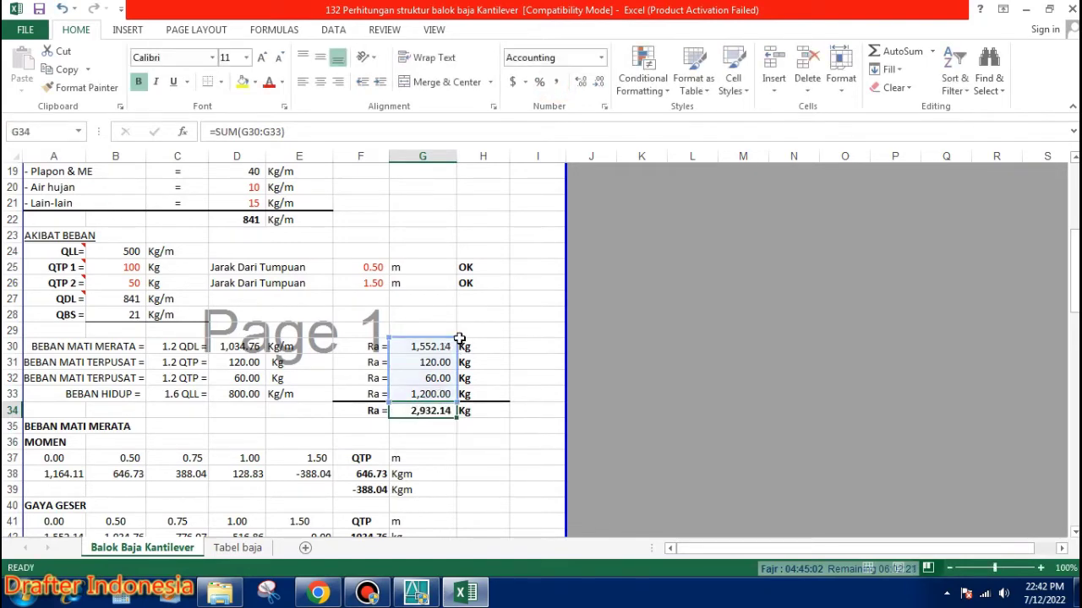
Examine the BEBAN MATI MERATA moment at the support, checking the distance in A37 and the formula in A38
{"action": "scroll", "coordinate": [466, 337], "scroll_direction": "down", "scroll_amount": 1}
{"action": "scroll", "coordinate": [466, 337], "scroll_direction": "down", "scroll_amount": 2}
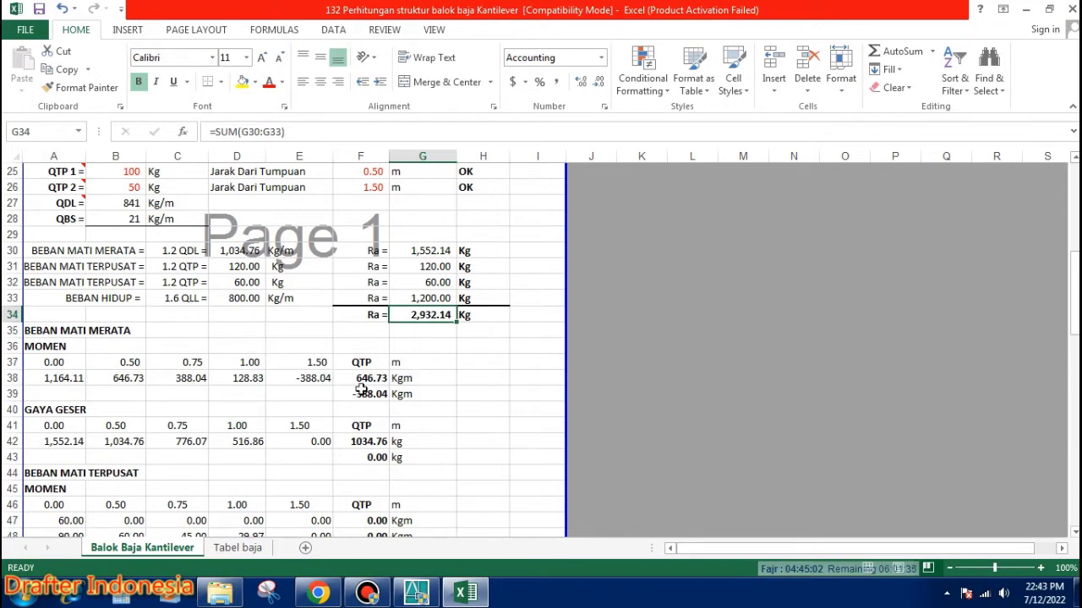
{"action": "double_click", "coordinate": [79, 379]}
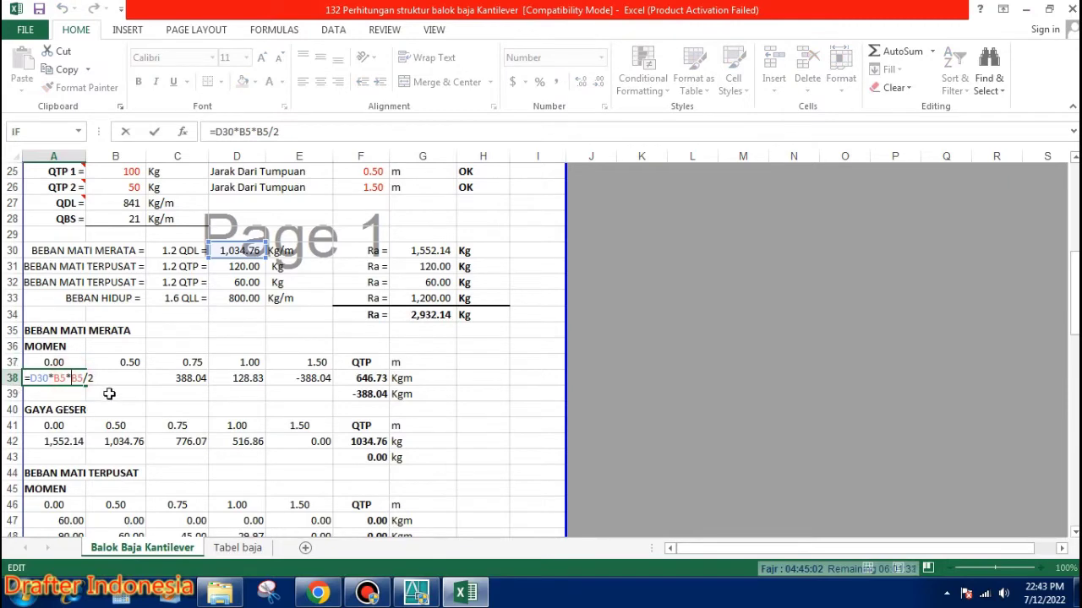
{"action": "key", "text": "Return"}
{"action": "double_click", "coordinate": [53, 362]}
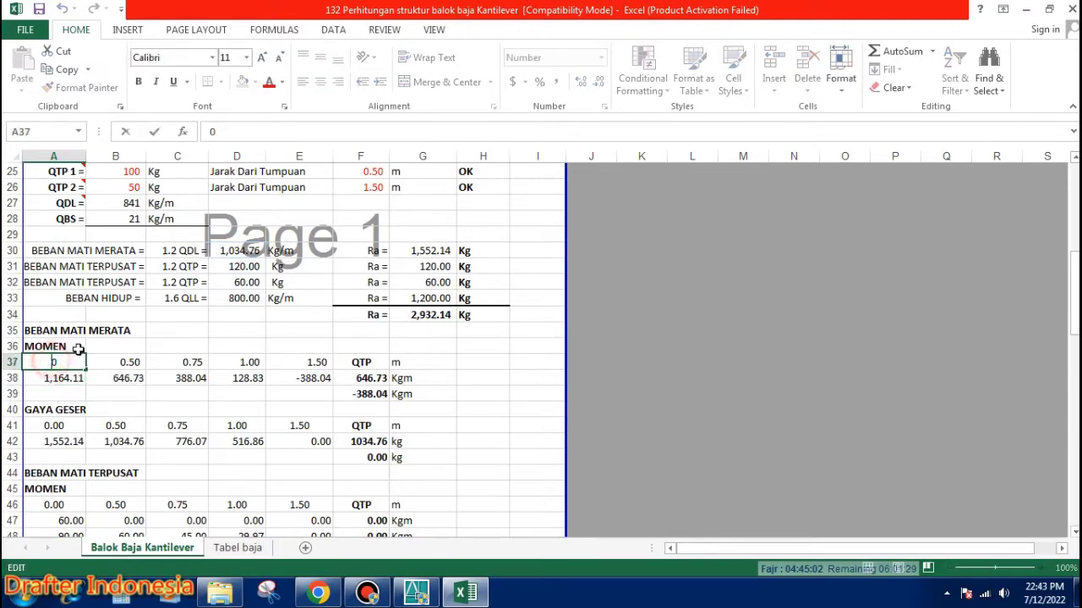
{"action": "key", "text": "Return"}
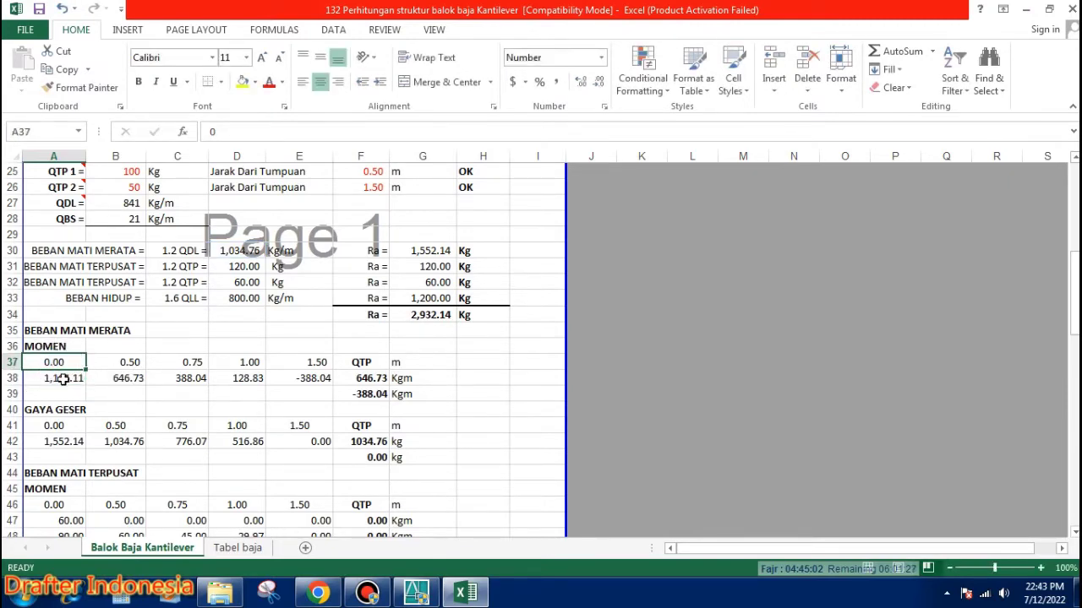
{"action": "double_click", "coordinate": [48, 378]}
{"action": "key", "text": "Return"}
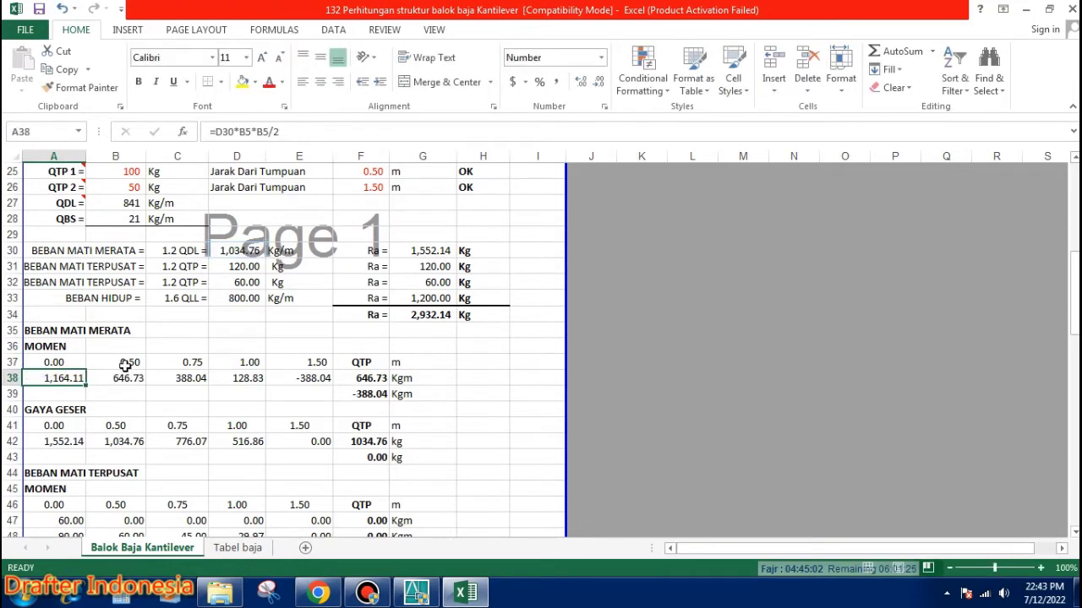
Examine the distance and moment formulas for the 0.50 m and 0.75 m points under BEBAN MATI MERATA
{"action": "double_click", "coordinate": [120, 362]}
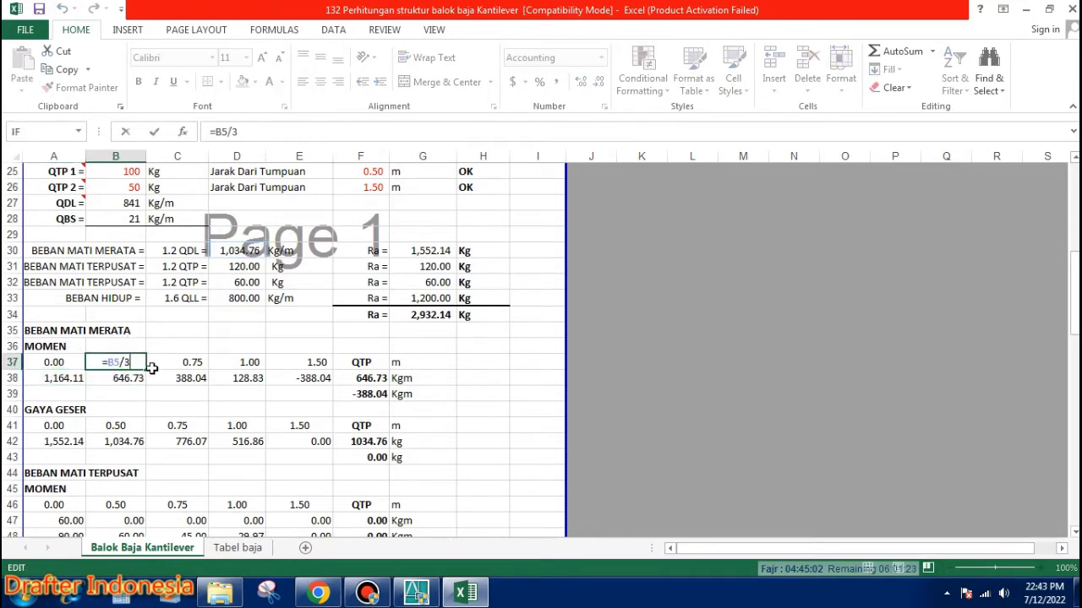
{"action": "key", "text": "Return"}
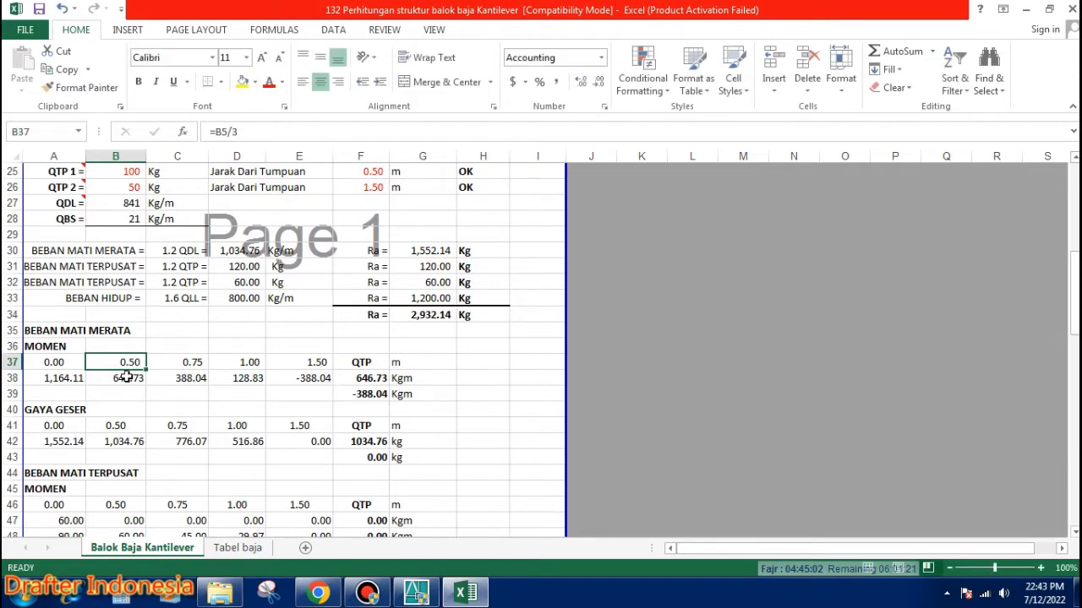
{"action": "double_click", "coordinate": [123, 378]}
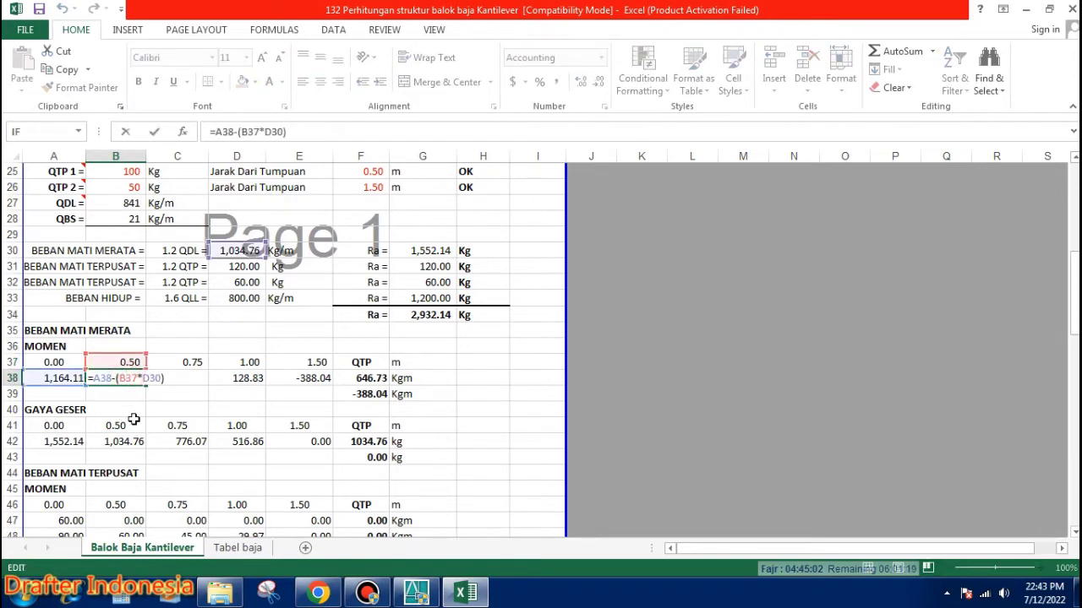
{"action": "key", "text": "Return"}
{"action": "double_click", "coordinate": [181, 362]}
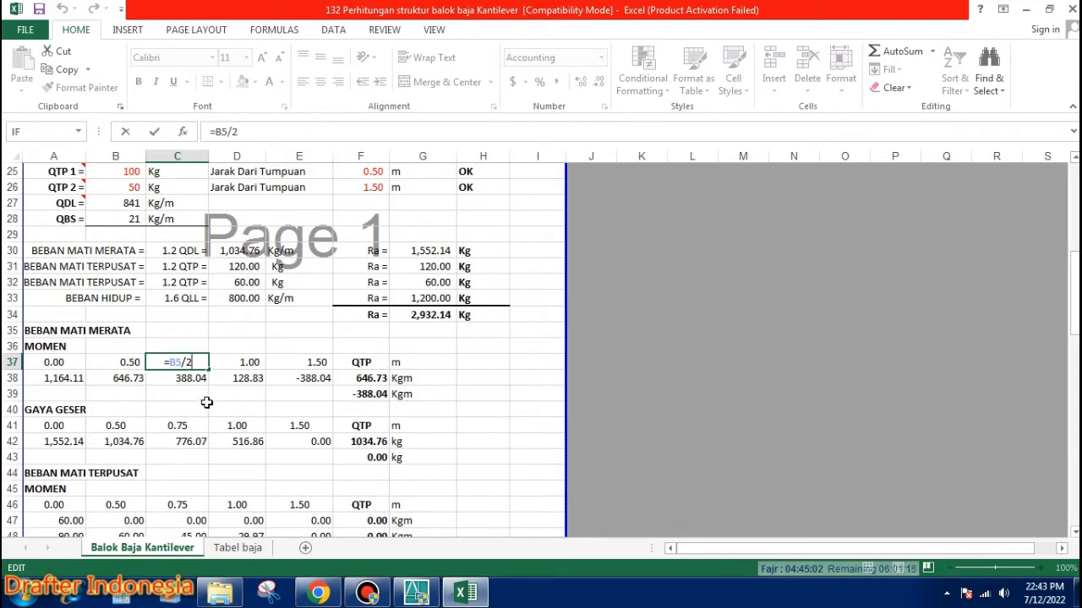
{"action": "key", "text": "Return"}
{"action": "double_click", "coordinate": [200, 378]}
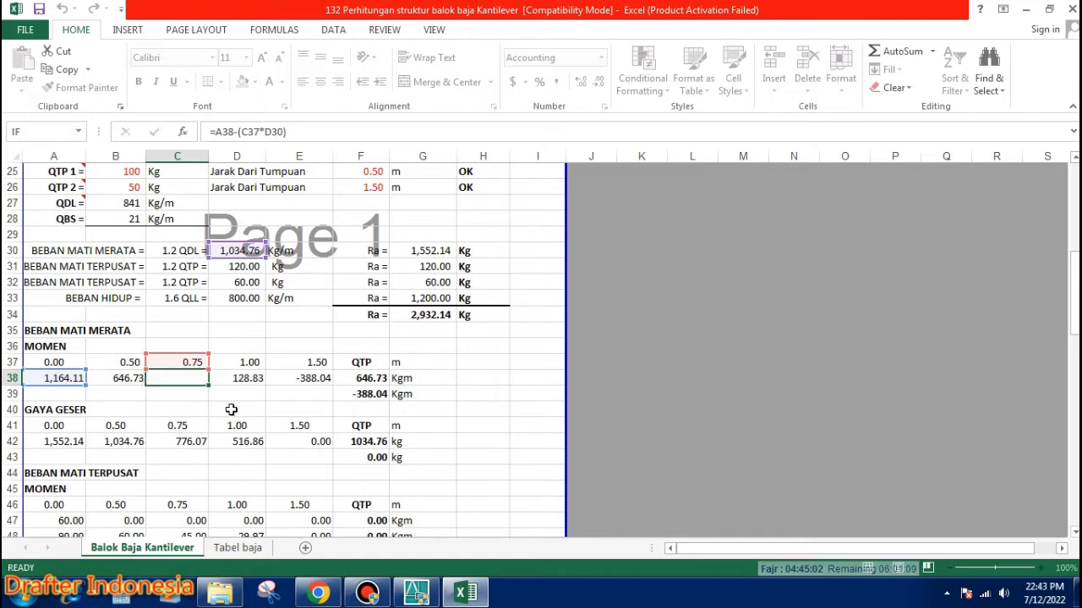
{"action": "key", "text": "Return"}
Examine the distance and moment formulas for the 1.00 m and 1.50 m points under BEBAN MATI MERATA
{"action": "double_click", "coordinate": [251, 362]}
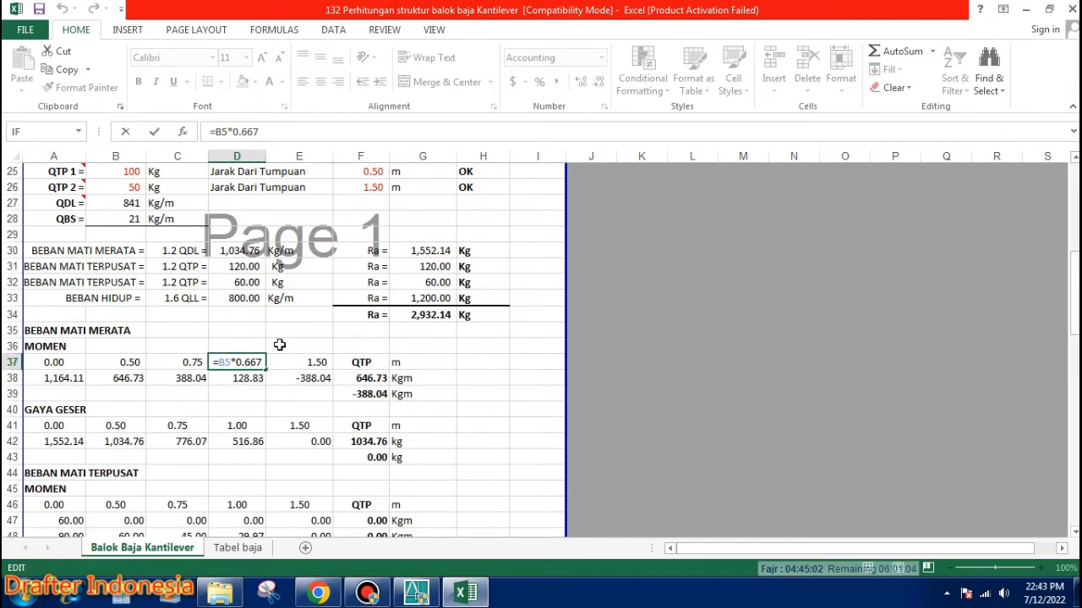
{"action": "key", "text": "Escape"}
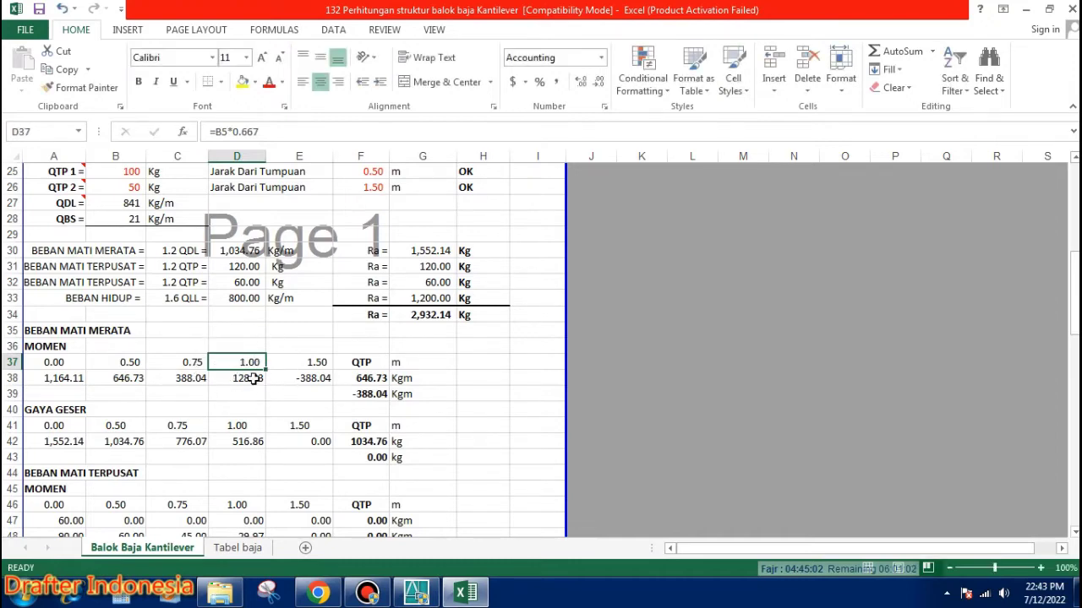
{"action": "double_click", "coordinate": [228, 380]}
{"action": "key", "text": "Escape"}
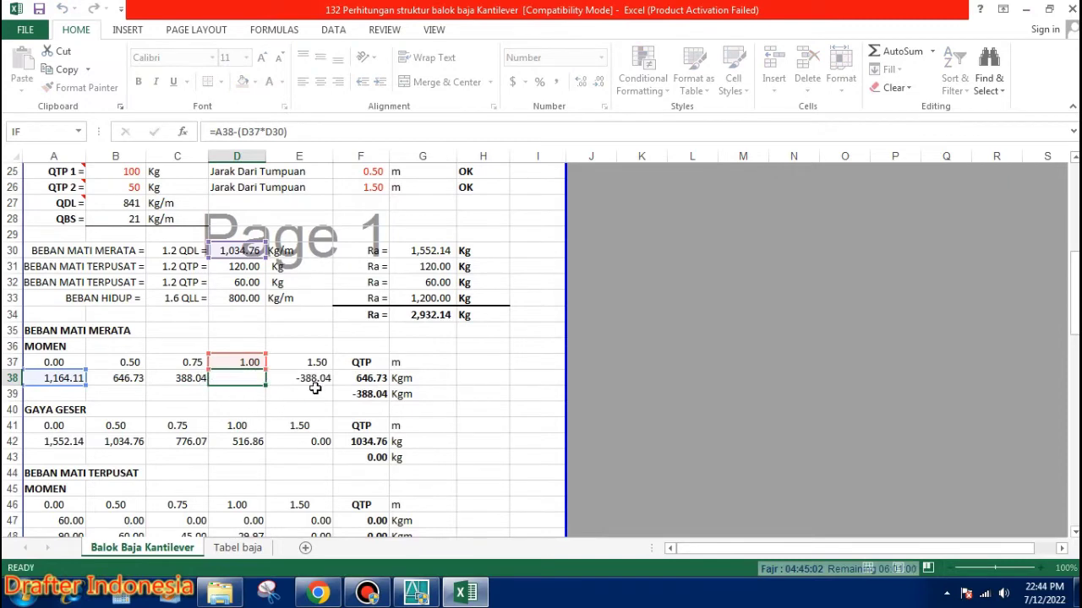
{"action": "double_click", "coordinate": [321, 362]}
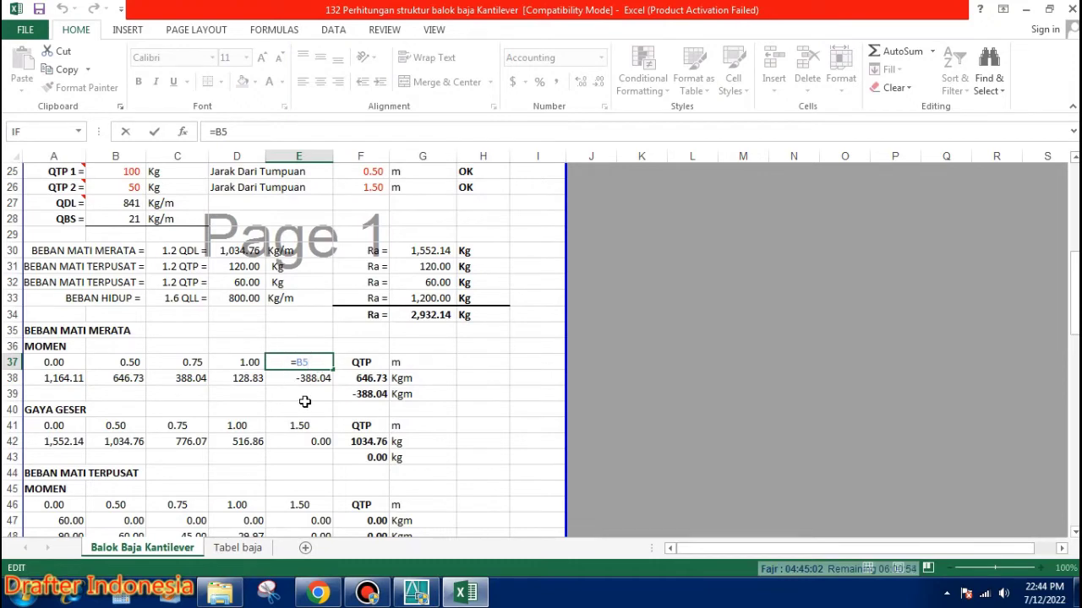
{"action": "key", "text": "Return"}
{"action": "key", "text": "F2"}
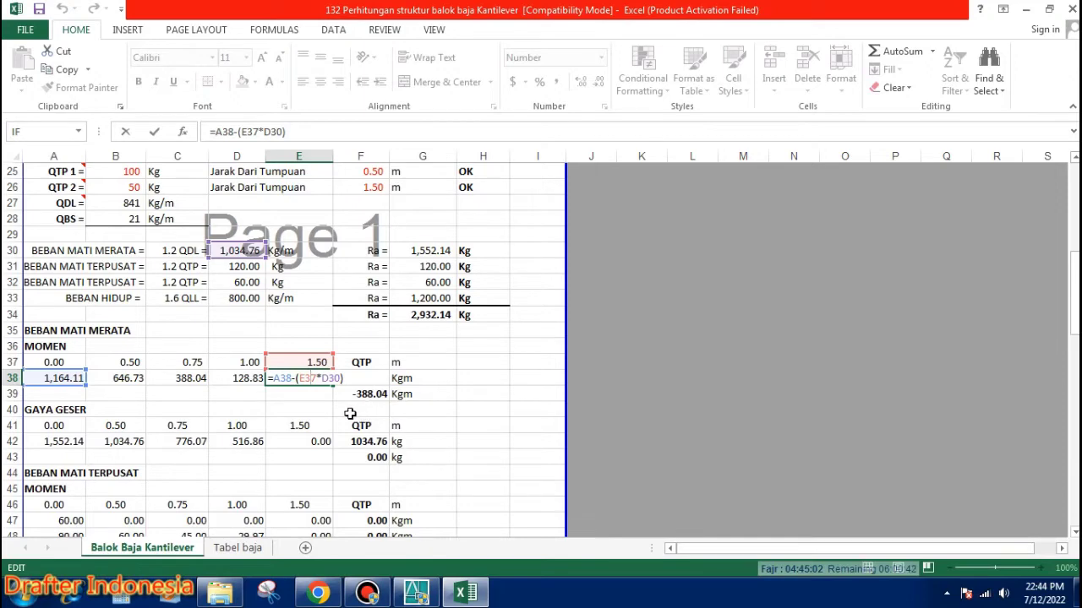
{"action": "key", "text": "ctrl+Return"}
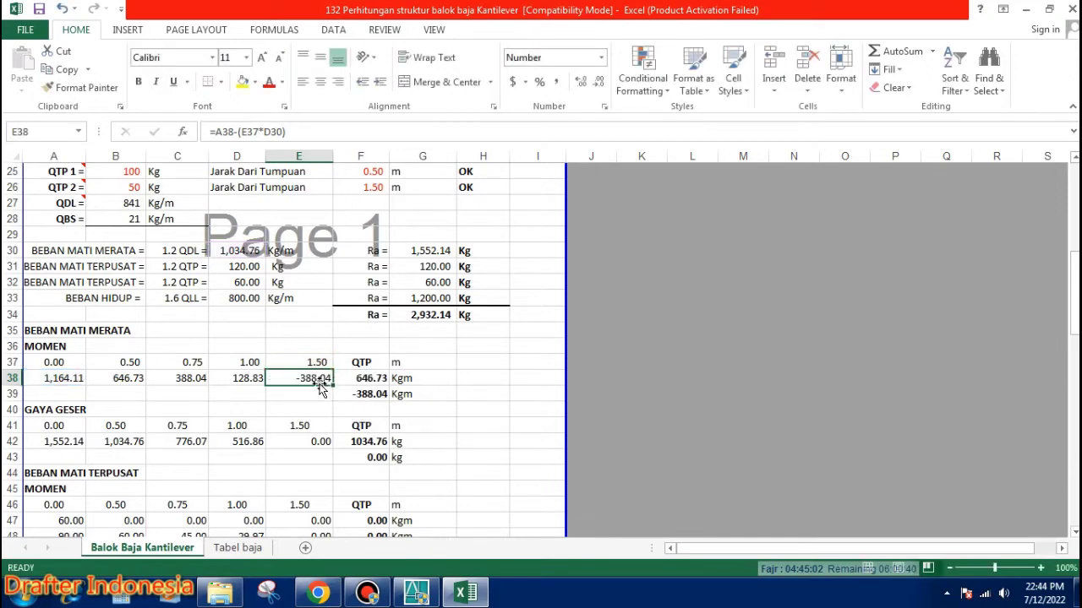
Recheck the free-end moment formula in E38 against the support moment formula in A38
{"action": "double_click", "coordinate": [321, 379]}
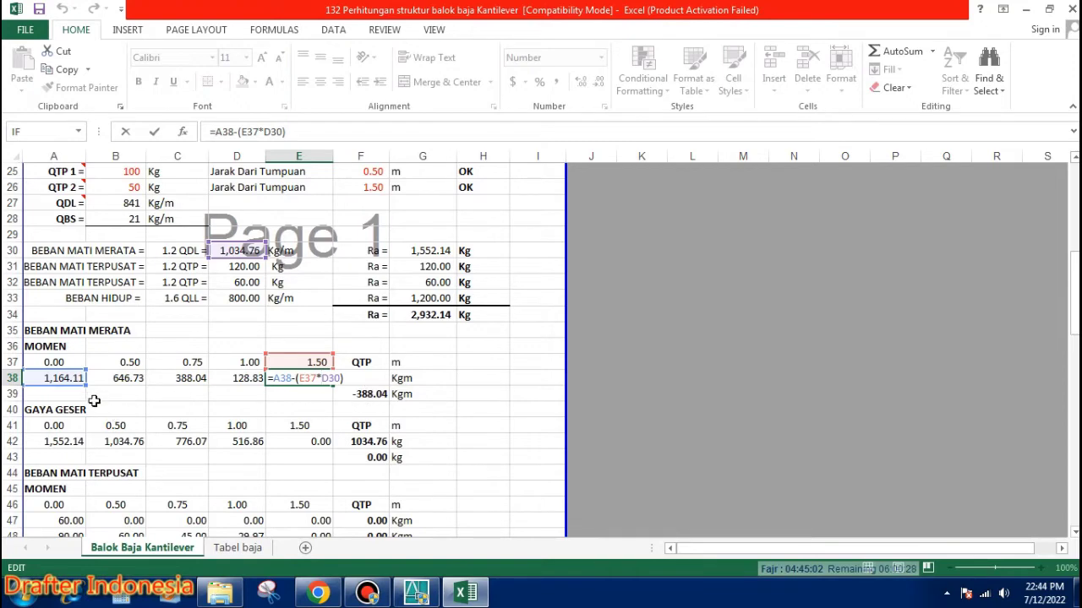
{"action": "left_click", "coordinate": [82, 378]}
{"action": "double_click", "coordinate": [82, 378]}
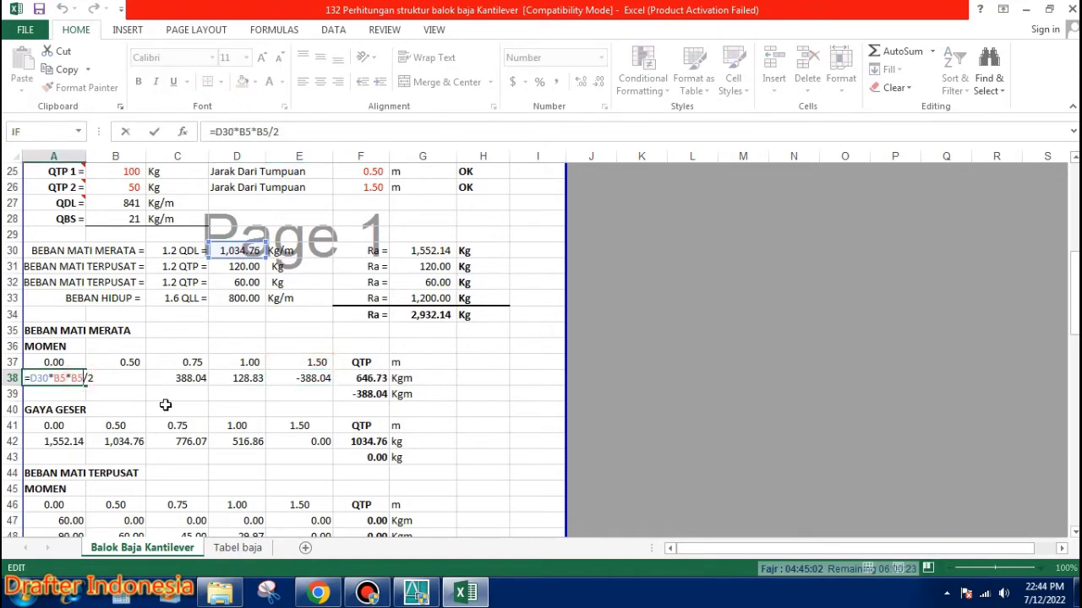
{"action": "key", "text": "Escape"}
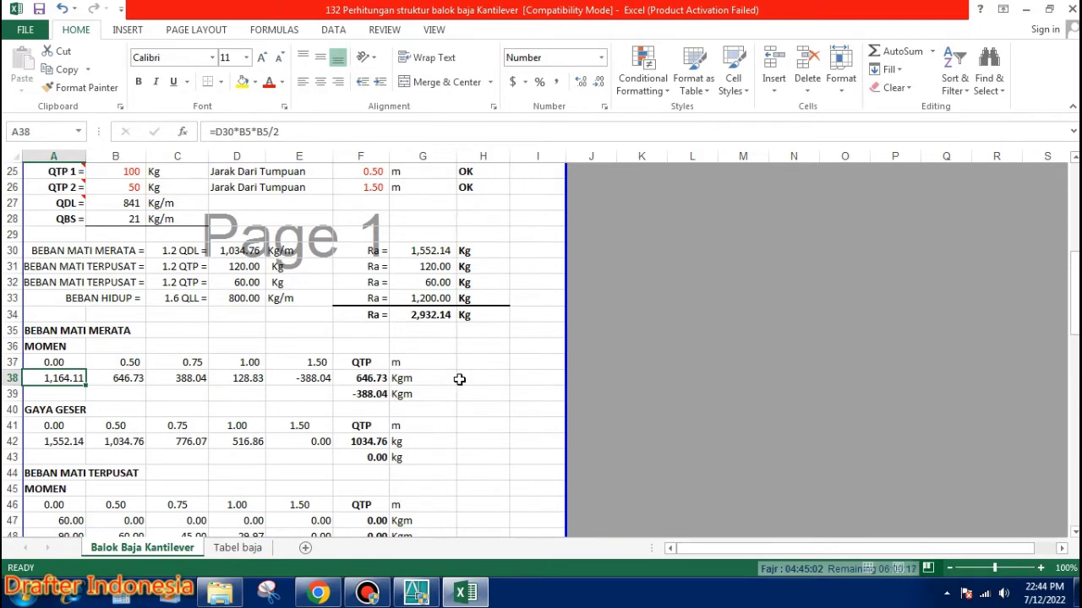
Examine the distance references in A41 through E41 of the BEBAN MATI MERATA GAYA GESER table
{"action": "scroll", "coordinate": [462, 380], "scroll_direction": "down", "scroll_amount": 2}
{"action": "left_click", "coordinate": [38, 334]}
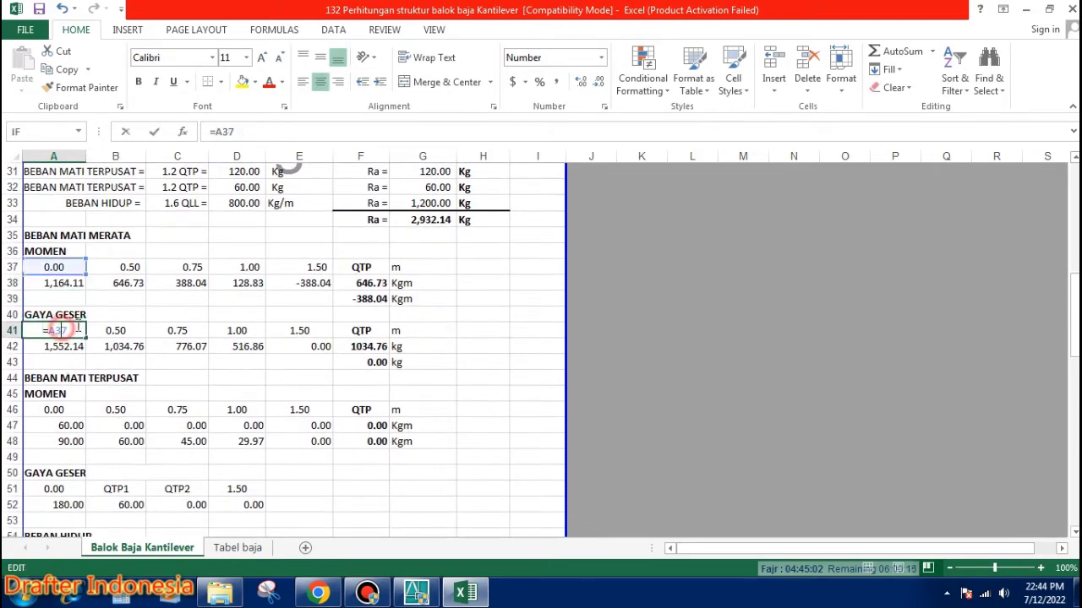
{"action": "type", "text": "=A37"}
{"action": "left_click", "coordinate": [133, 330]}
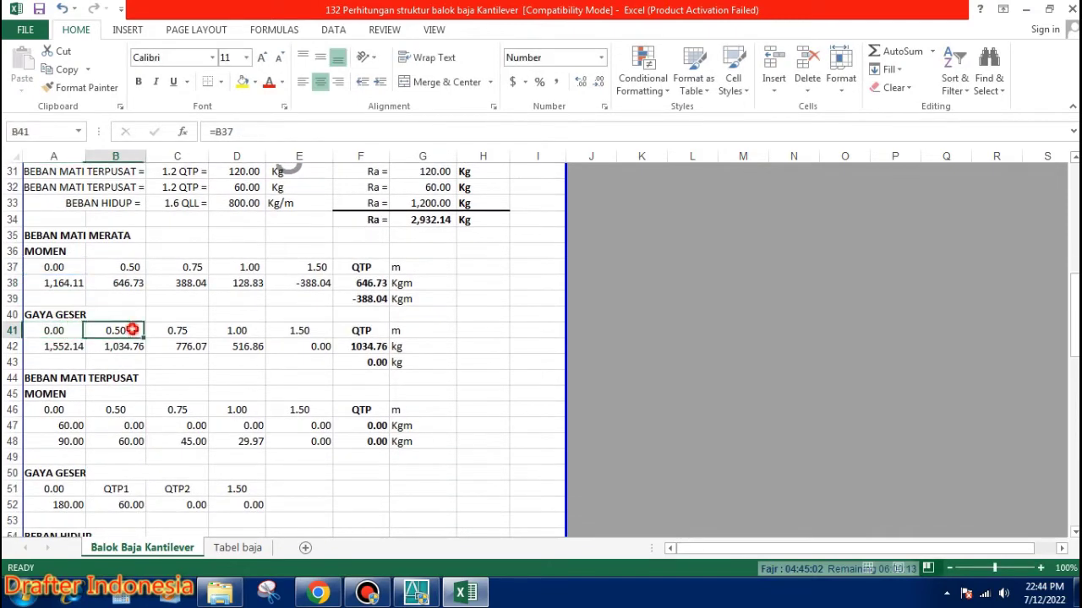
{"action": "type", "text": "=B37"}
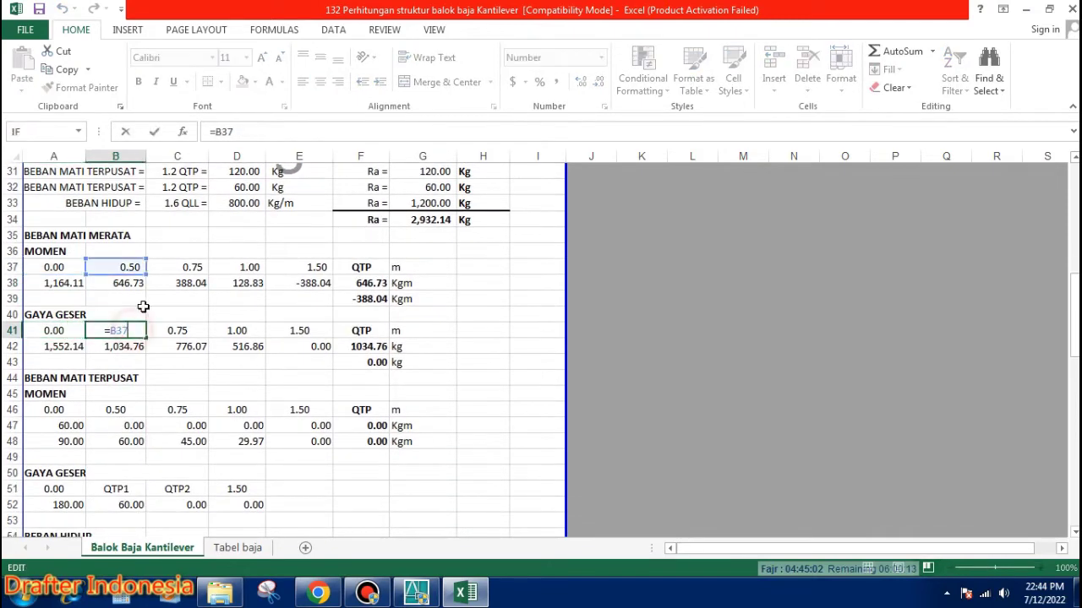
{"action": "left_click", "coordinate": [184, 330]}
{"action": "double_click", "coordinate": [183, 331]}
{"action": "left_click", "coordinate": [230, 330]}
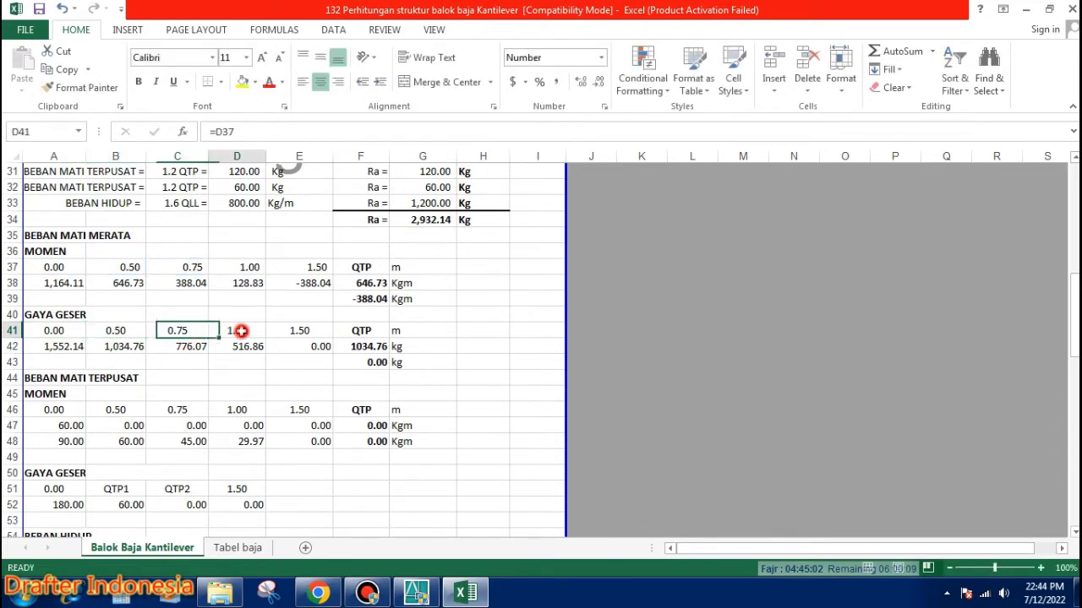
{"action": "double_click", "coordinate": [230, 331]}
{"action": "left_click", "coordinate": [304, 331]}
{"action": "double_click", "coordinate": [307, 330]}
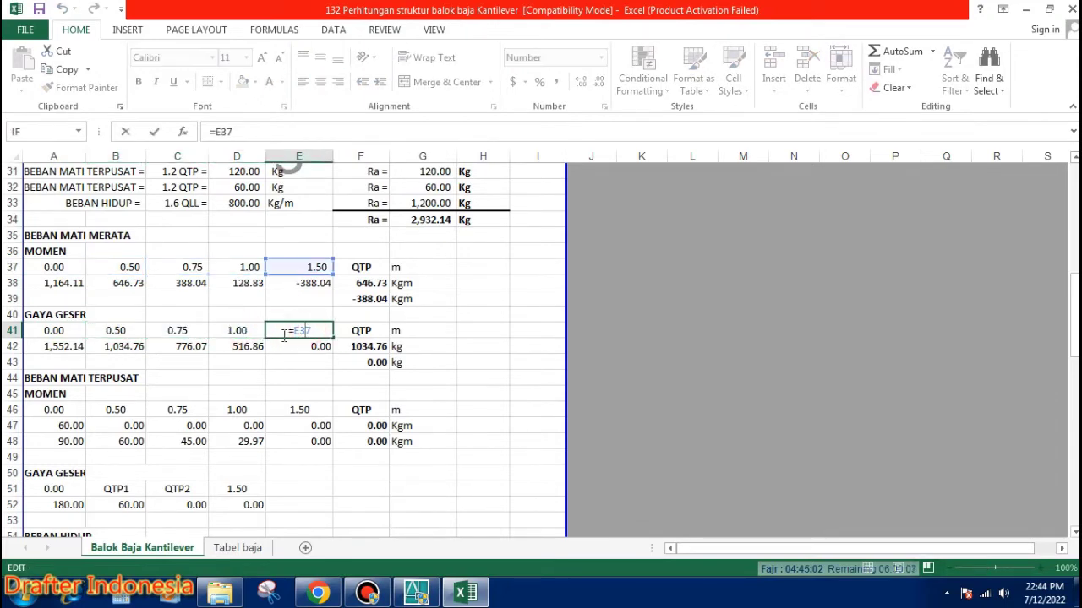
{"action": "key", "text": "Return"}
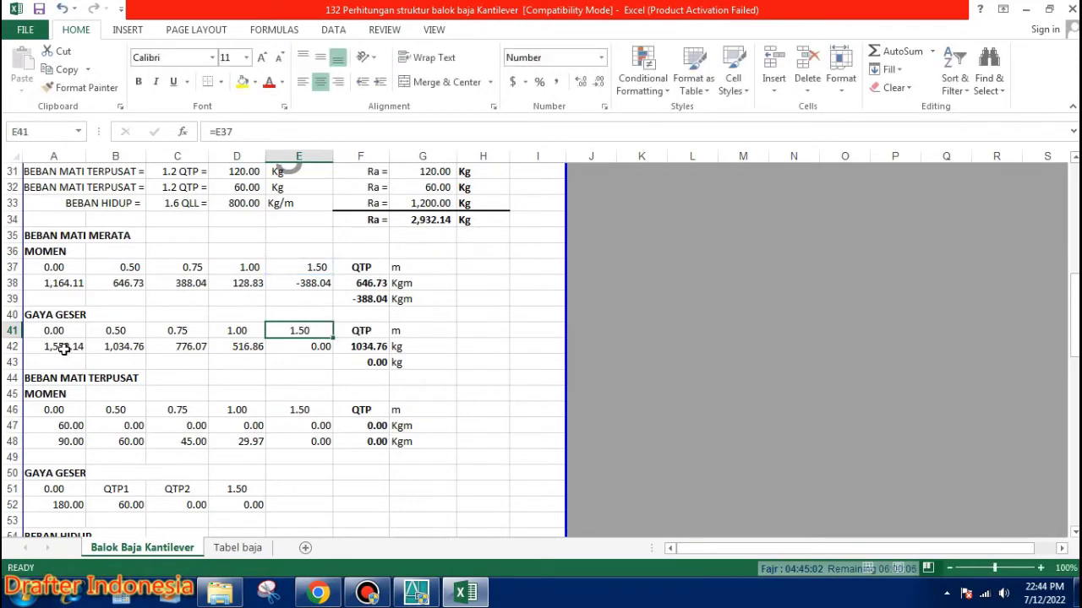
Examine the BEBAN MATI MERATA shear force formulas from the support to the free end in A42 through E42
{"action": "double_click", "coordinate": [65, 347]}
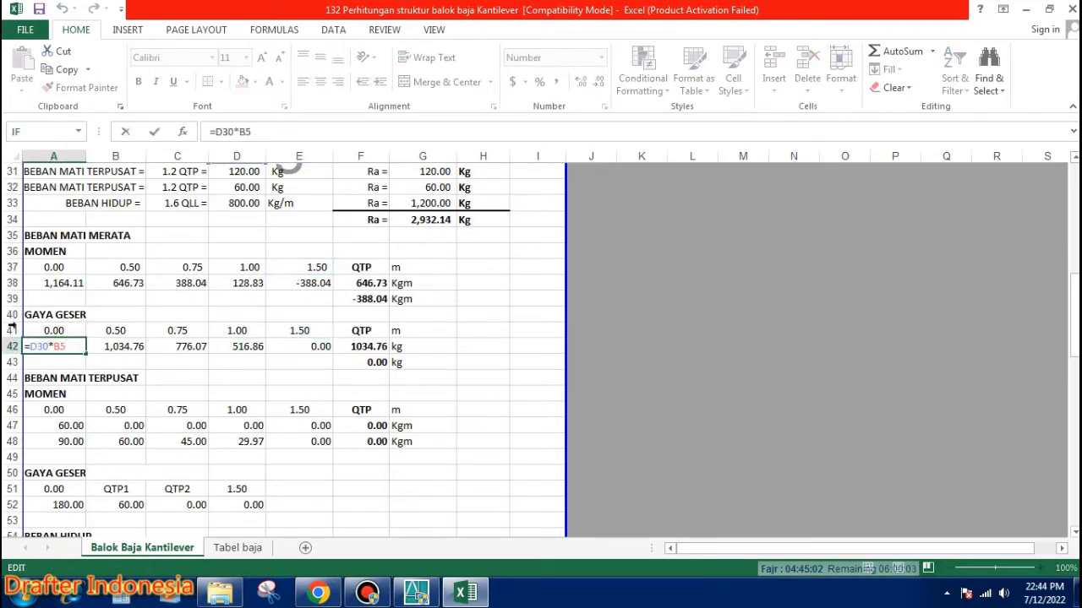
{"action": "double_click", "coordinate": [123, 346]}
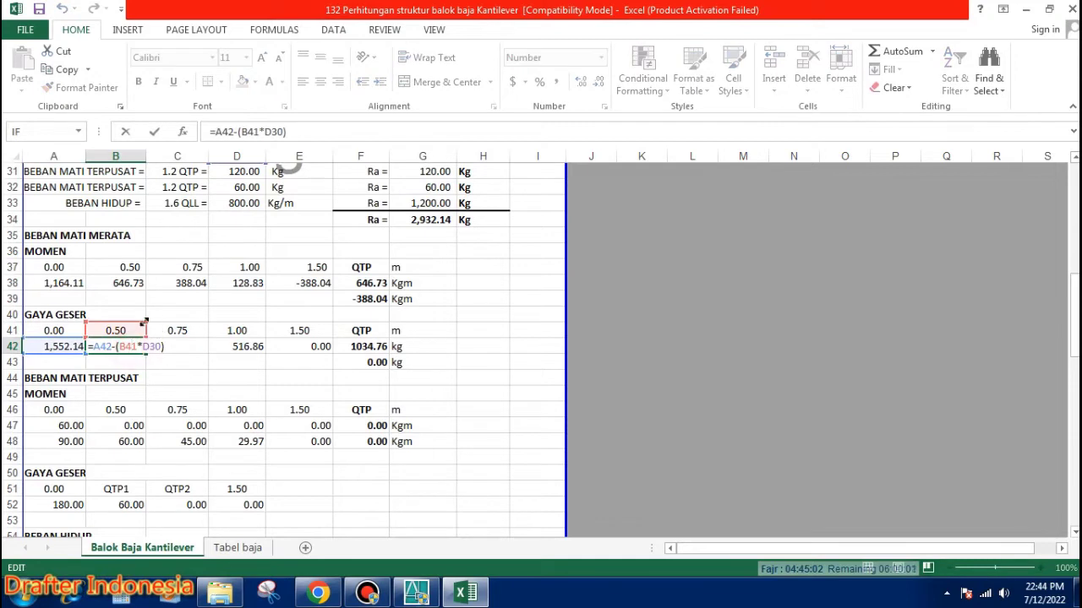
{"action": "left_click", "coordinate": [181, 346]}
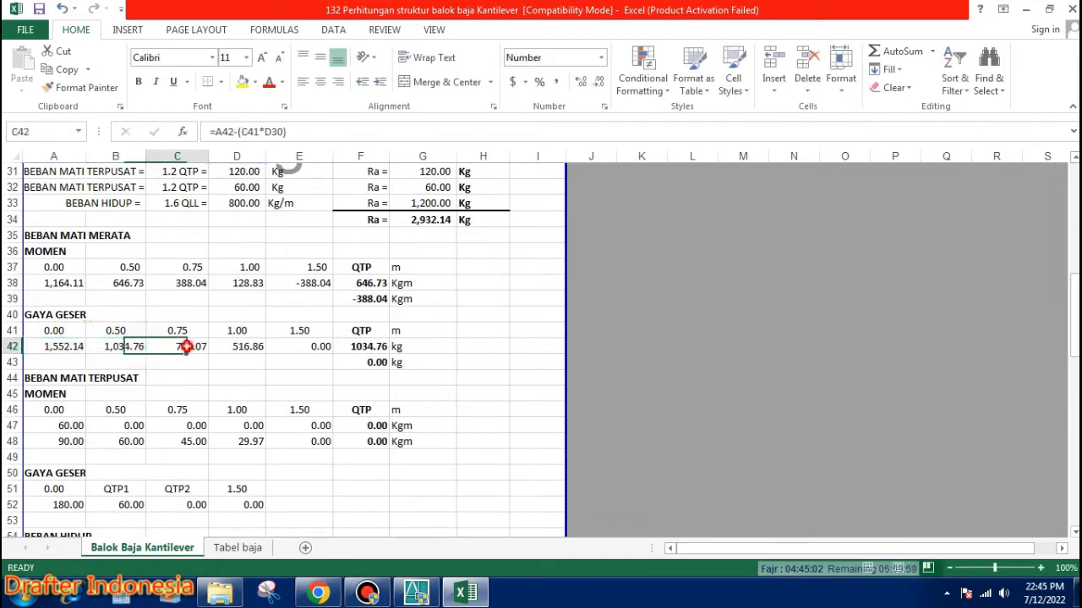
{"action": "double_click", "coordinate": [181, 347]}
{"action": "left_click", "coordinate": [244, 347]}
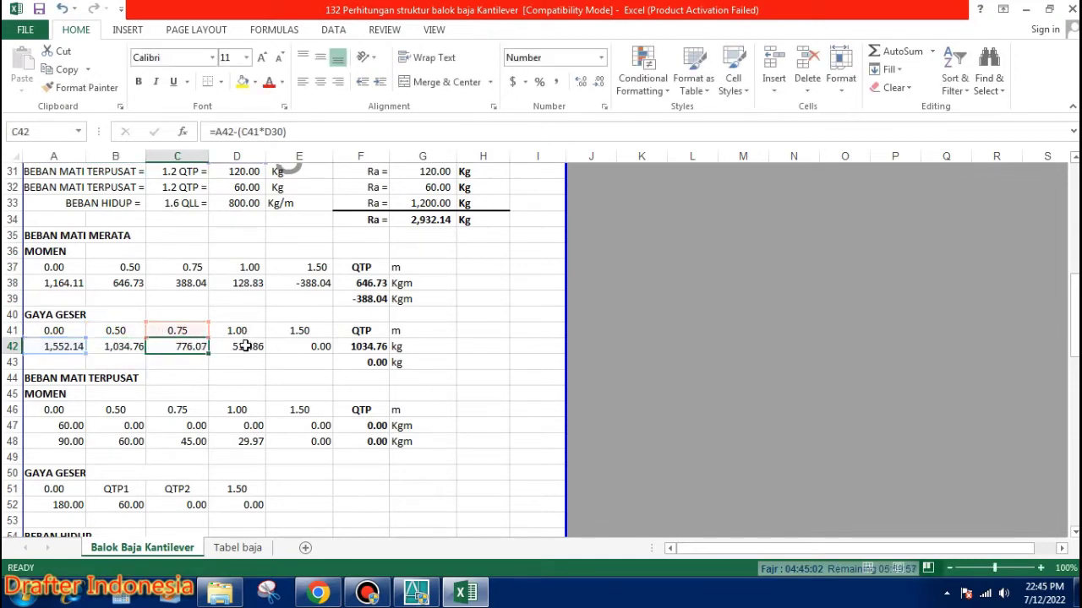
{"action": "double_click", "coordinate": [243, 346]}
{"action": "key", "text": "Escape"}
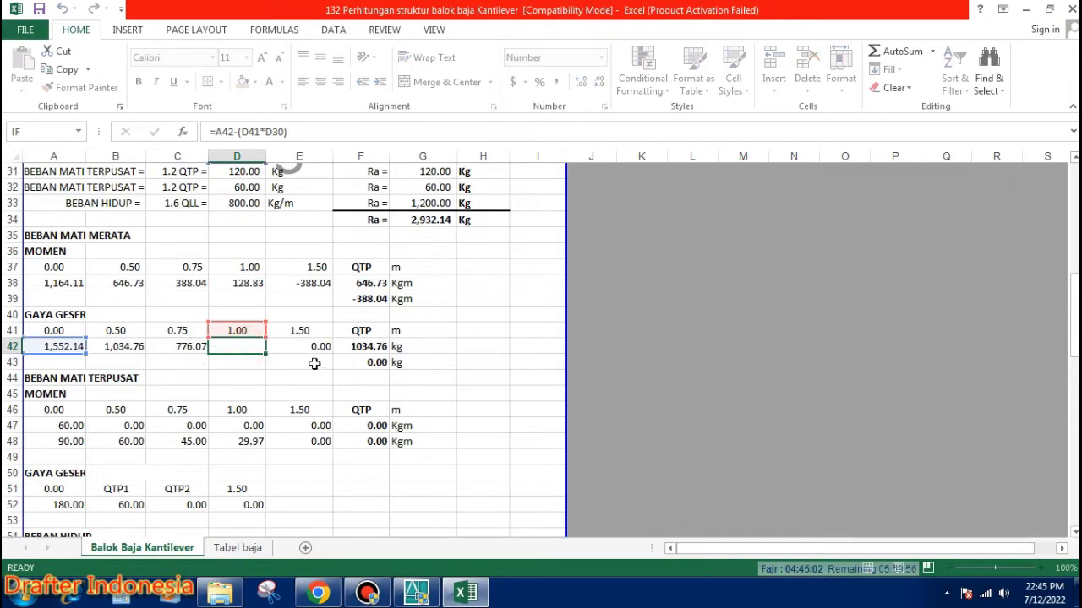
{"action": "left_click", "coordinate": [316, 346]}
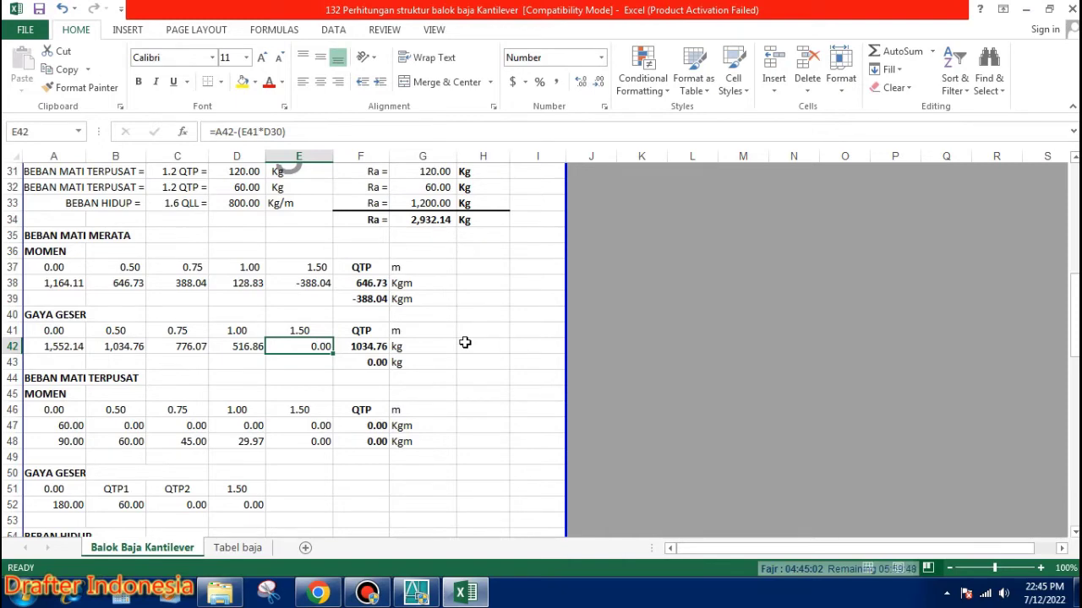
Examine the BEBAN MATI MERATA shear force formulas at the two QTP positions in F42 and F43
{"action": "scroll", "coordinate": [467, 346], "scroll_direction": "up", "scroll_amount": 1}
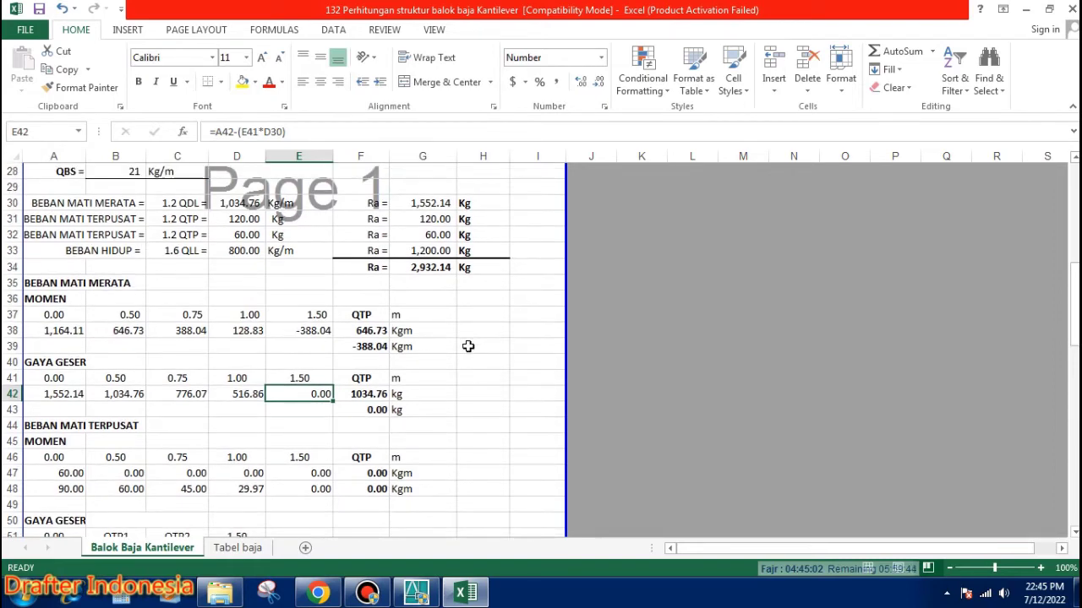
{"action": "scroll", "coordinate": [467, 345], "scroll_direction": "down", "scroll_amount": 1}
{"action": "left_click", "coordinate": [371, 346]}
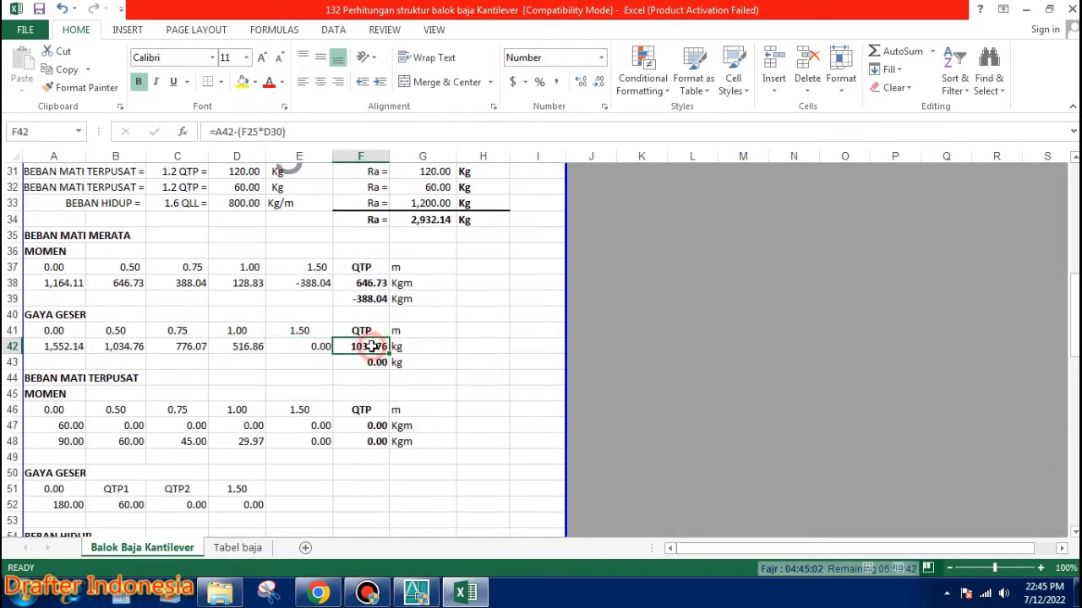
{"action": "double_click", "coordinate": [371, 347]}
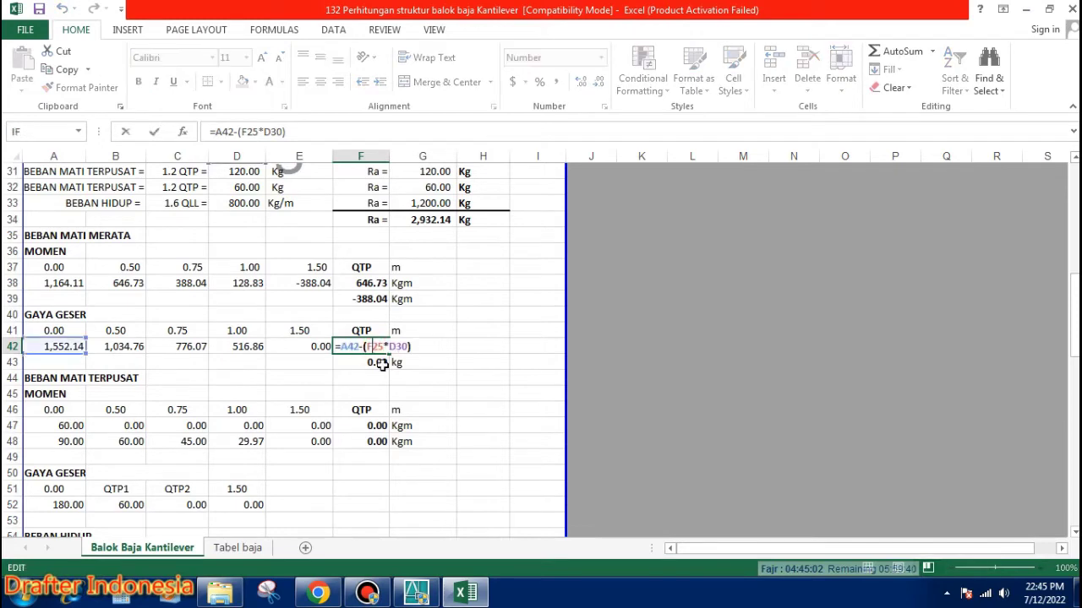
{"action": "key", "text": "Return"}
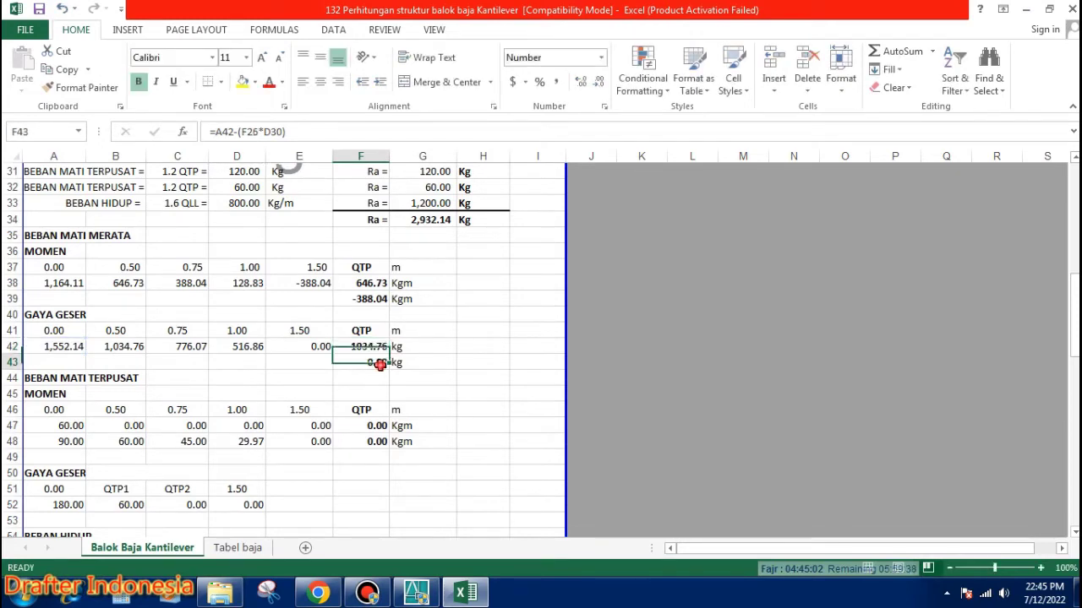
{"action": "double_click", "coordinate": [376, 362]}
{"action": "key", "text": "Escape"}
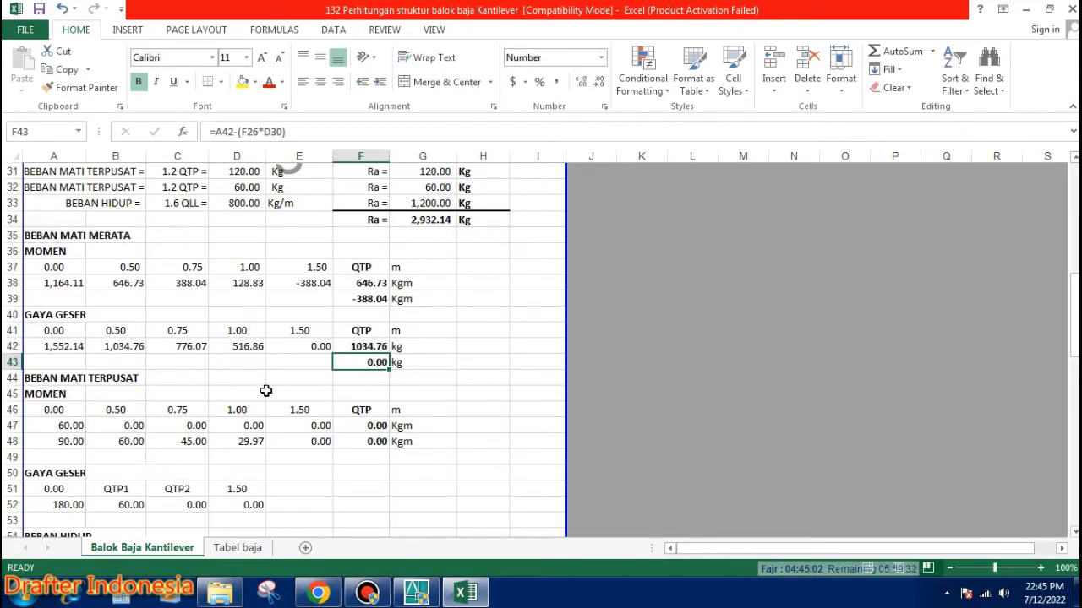
Examine the distance references in A46 through E46 of the BEBAN MATI TERPUSAT MOMEN table
{"action": "left_click", "coordinate": [56, 410]}
{"action": "type", "text": "=A41"}
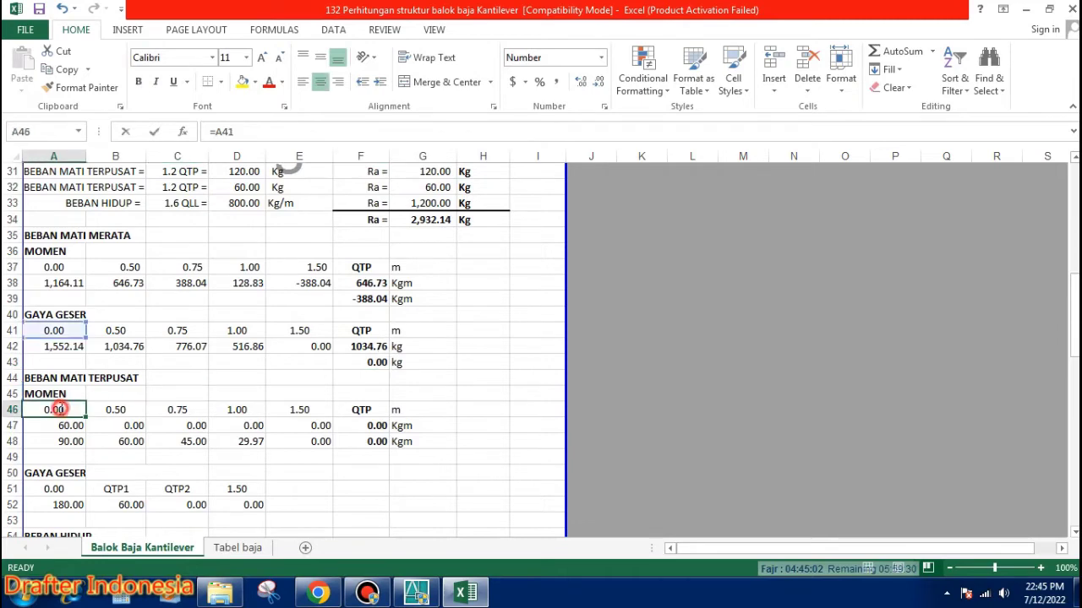
{"action": "key", "text": "Tab"}
{"action": "type", "text": "=B41"}
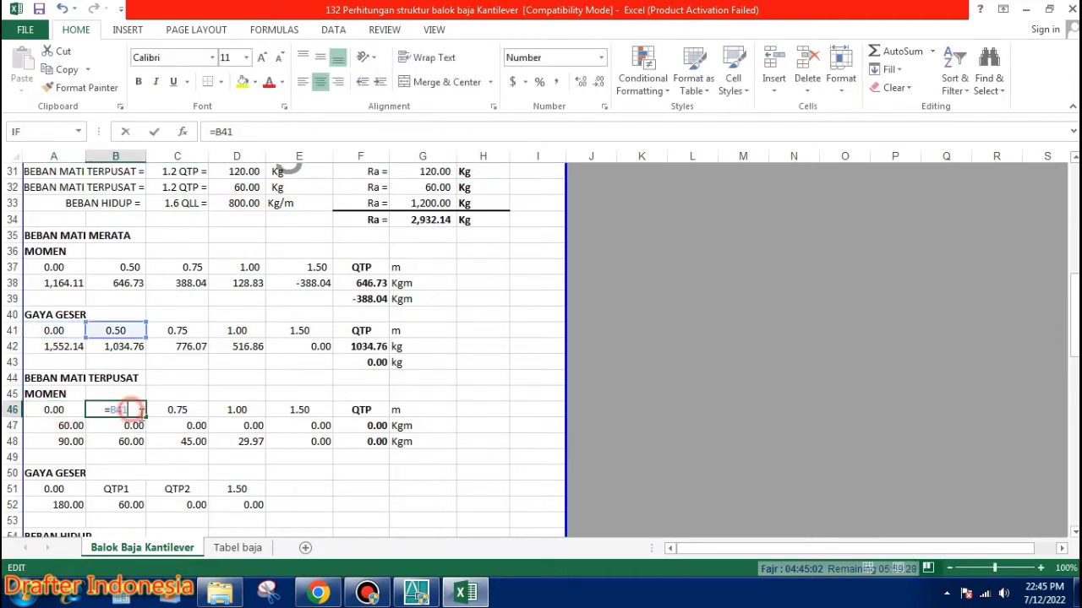
{"action": "key", "text": "Tab"}
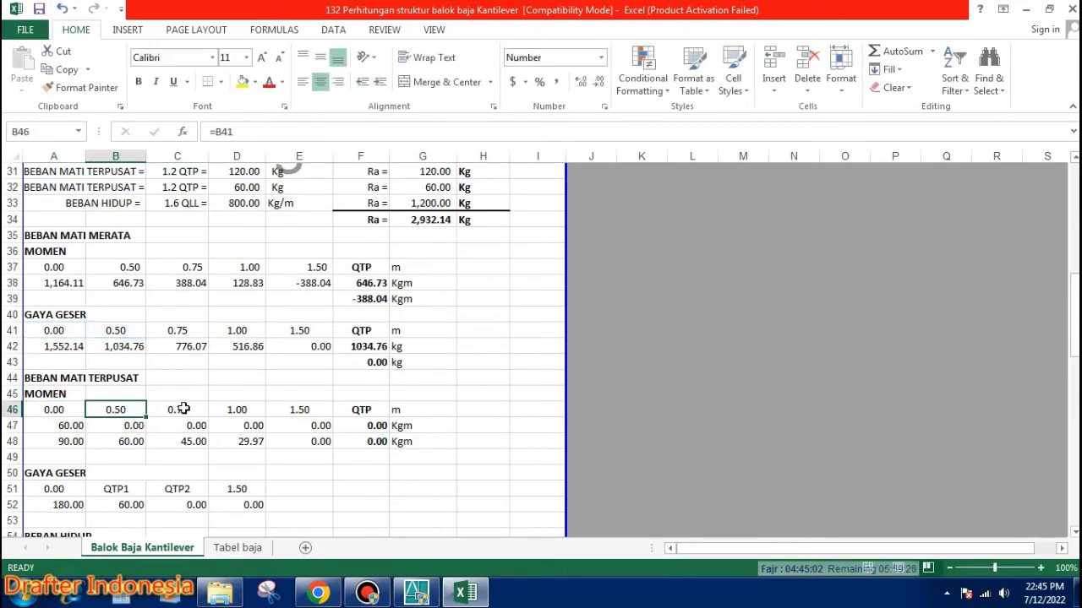
{"action": "type", "text": "=C41"}
{"action": "key", "text": "Escape"}
{"action": "double_click", "coordinate": [250, 411]}
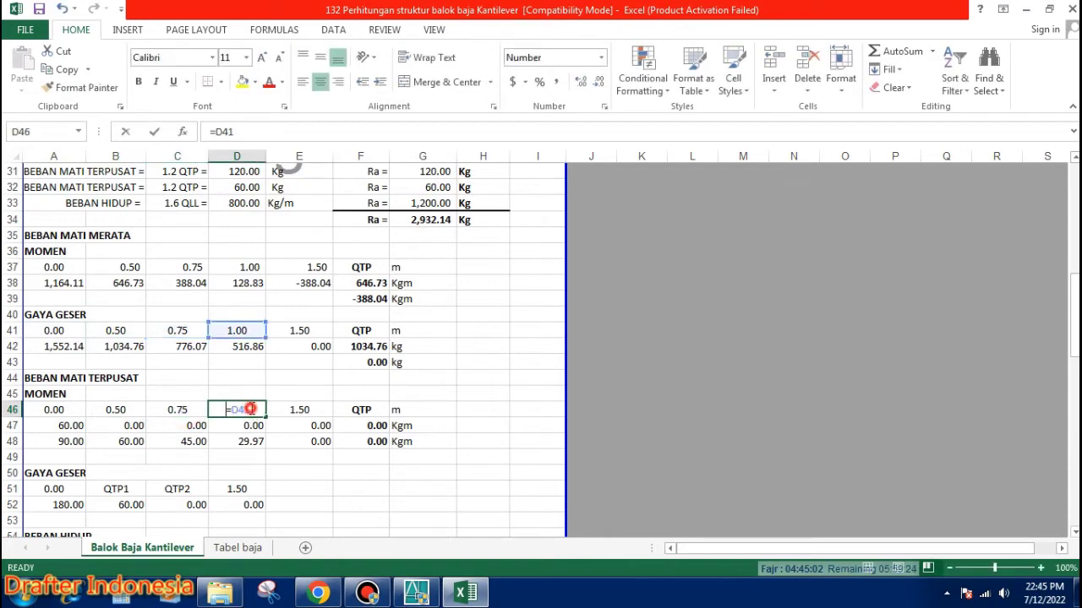
{"action": "key", "text": "Escape"}
{"action": "left_click", "coordinate": [302, 412]}
{"action": "double_click", "coordinate": [301, 412]}
{"action": "key", "text": "Escape"}
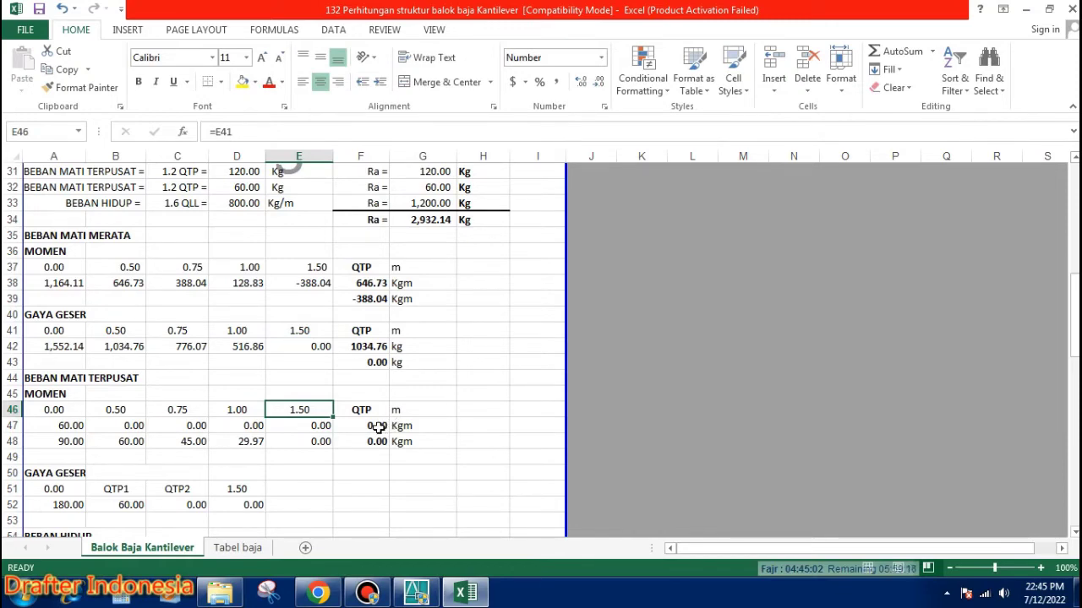
Compare the first point load's moment formula at QTP in F47 with its support moment formula in A47
{"action": "double_click", "coordinate": [378, 429]}
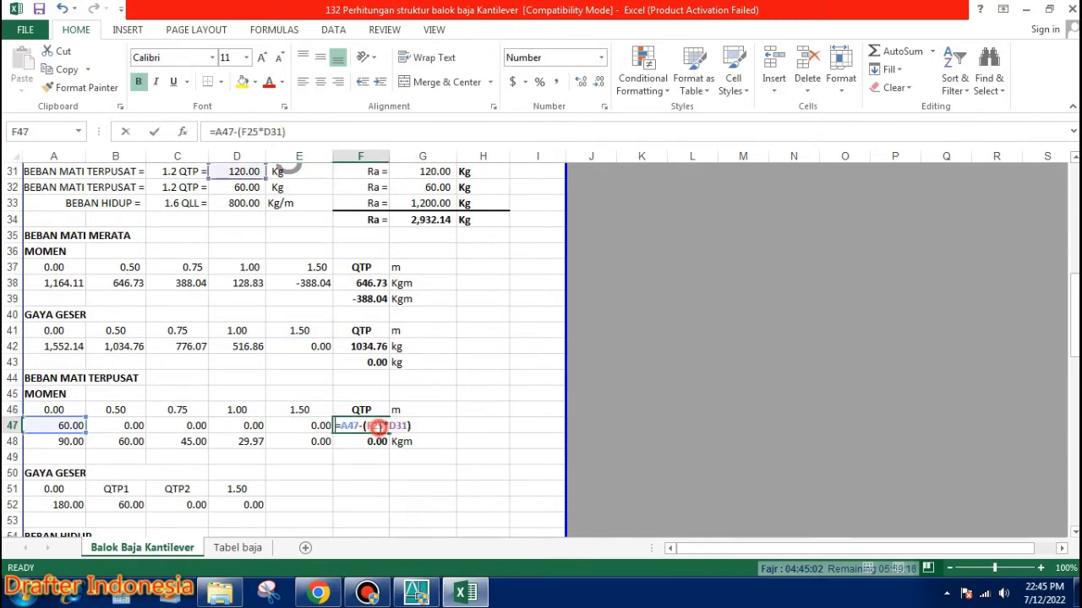
{"action": "double_click", "coordinate": [76, 428]}
{"action": "key", "text": "Escape"}
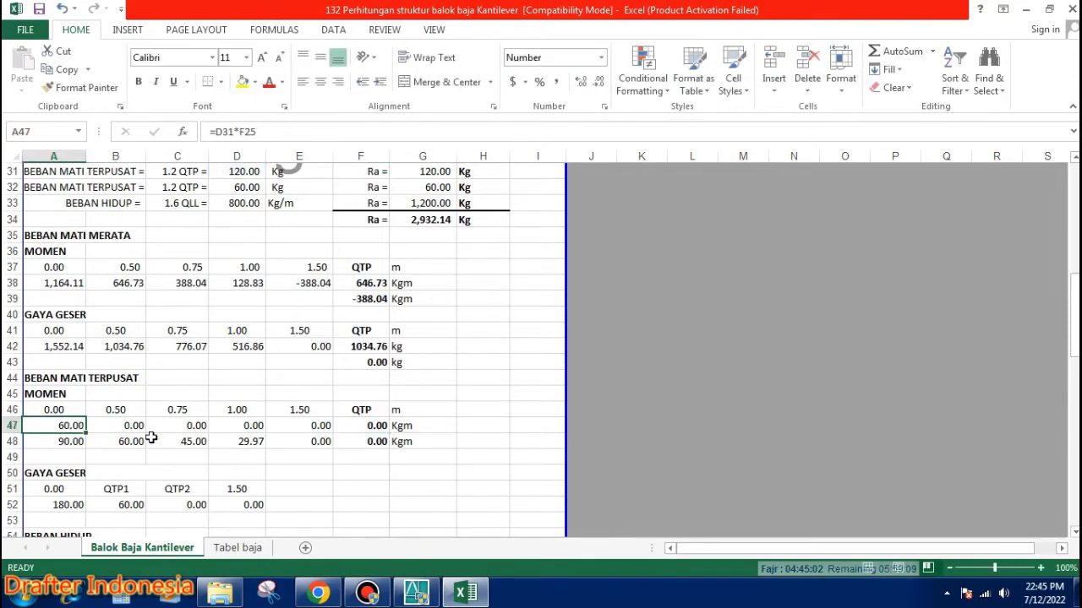
{"action": "double_click", "coordinate": [70, 427]}
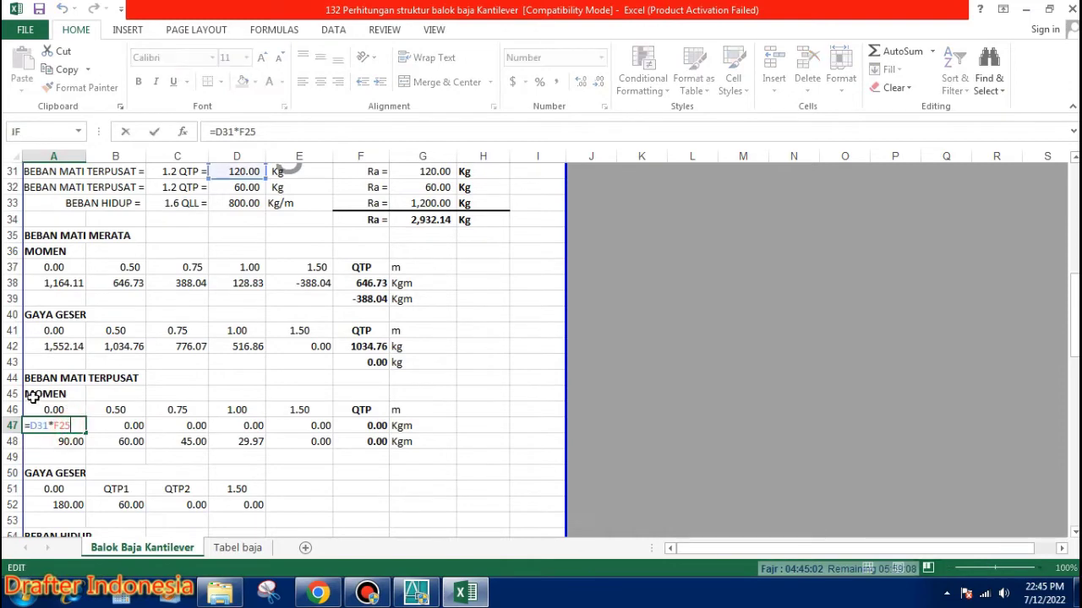
Examine the first point load's moment formulas along the beam in B47 through E47 and at QTP in F47
{"action": "left_click", "coordinate": [131, 425]}
{"action": "double_click", "coordinate": [131, 425]}
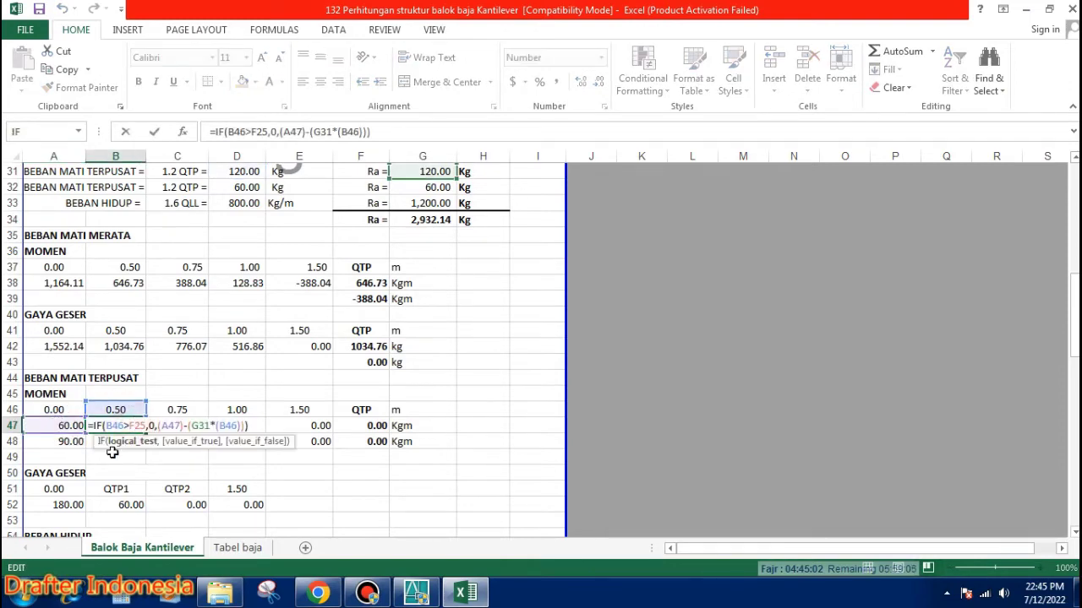
{"action": "key", "text": "Escape"}
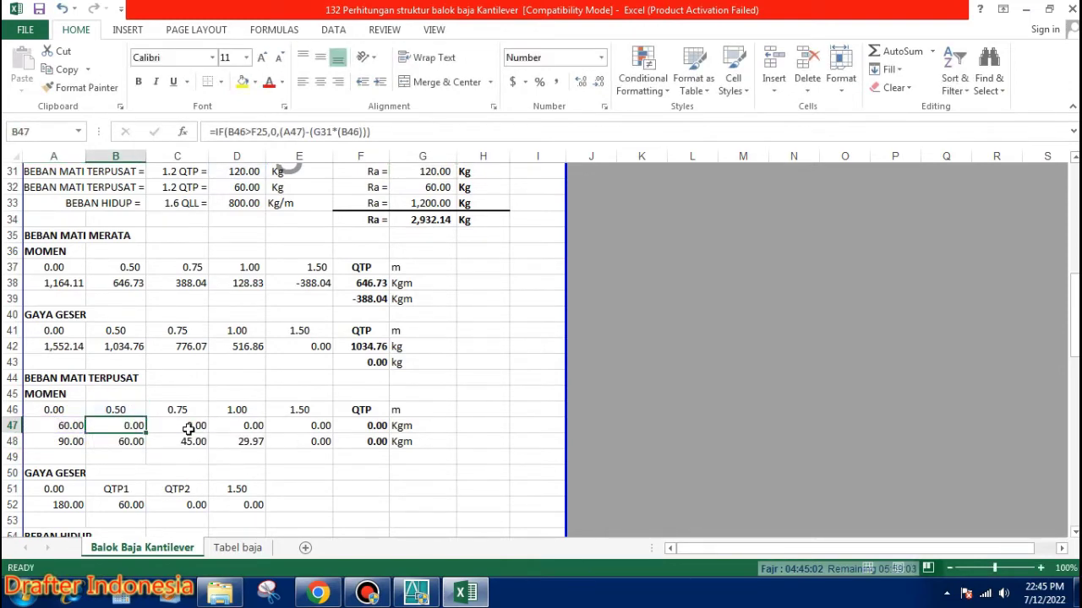
{"action": "double_click", "coordinate": [189, 426]}
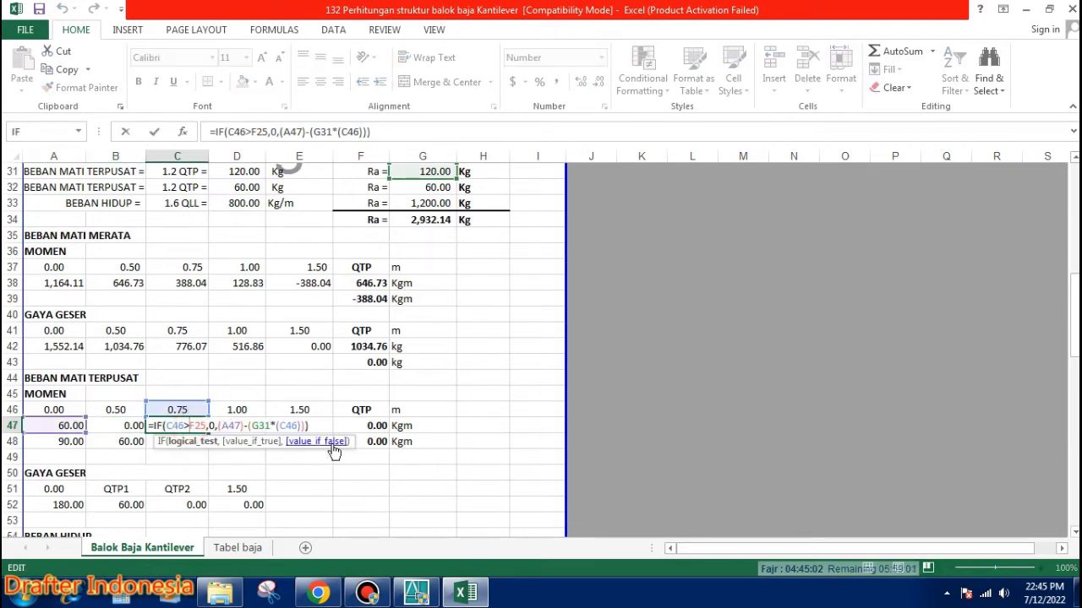
{"action": "key", "text": "Escape"}
{"action": "double_click", "coordinate": [254, 427]}
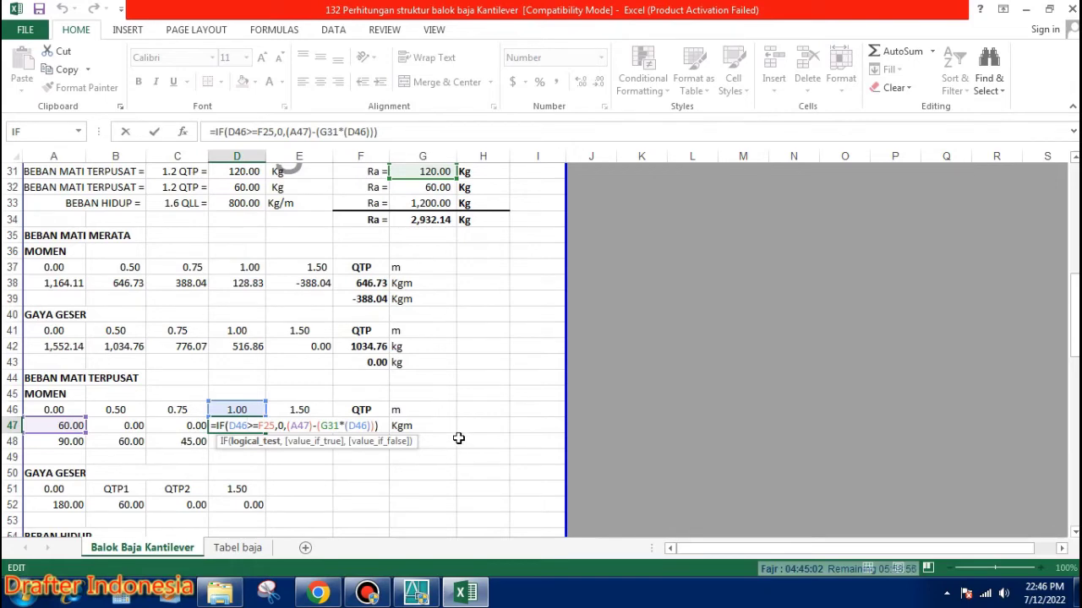
{"action": "key", "text": "Return"}
{"action": "double_click", "coordinate": [320, 428]}
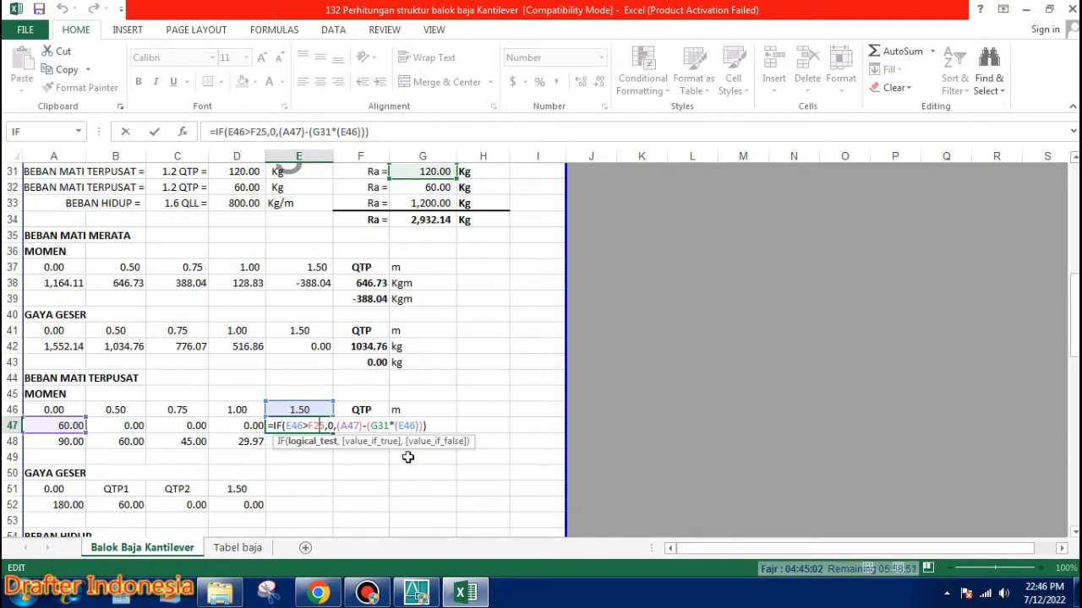
{"action": "key", "text": "ctrl+Return"}
{"action": "left_click", "coordinate": [377, 427]}
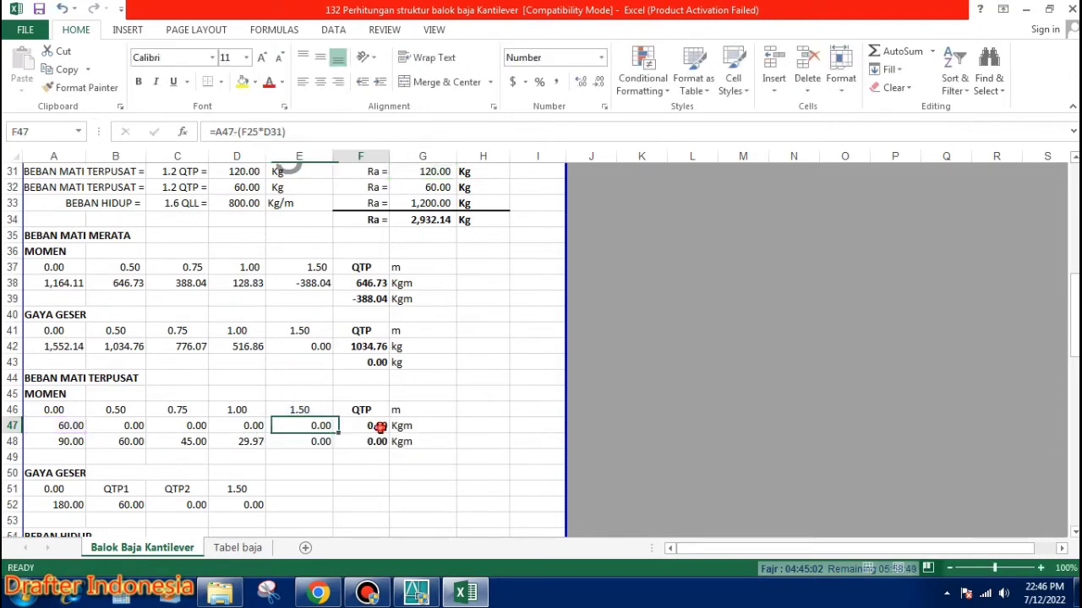
{"action": "double_click", "coordinate": [378, 427]}
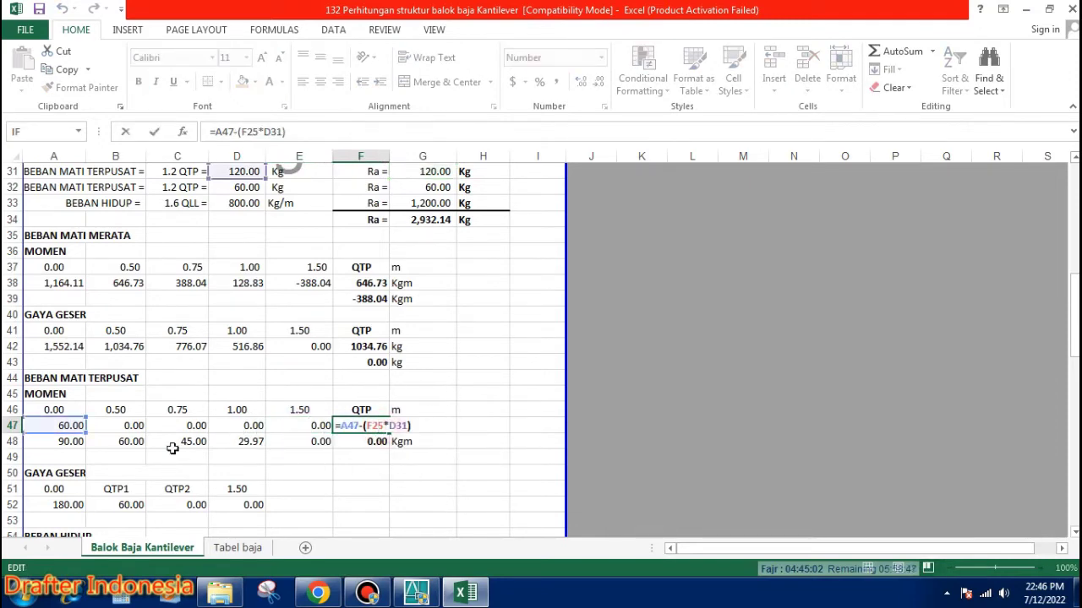
Examine the second point load's moment formulas at the support, 0.50 m and 0.75 m in A48 through C48
{"action": "left_click", "coordinate": [73, 442]}
{"action": "double_click", "coordinate": [72, 442]}
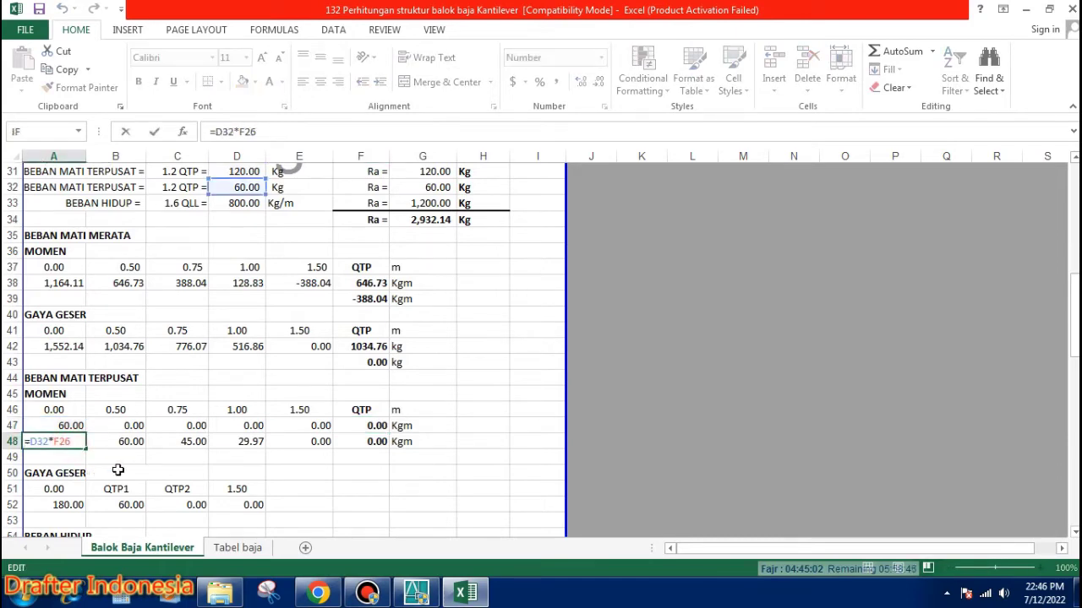
{"action": "left_click", "coordinate": [127, 441]}
{"action": "double_click", "coordinate": [129, 442]}
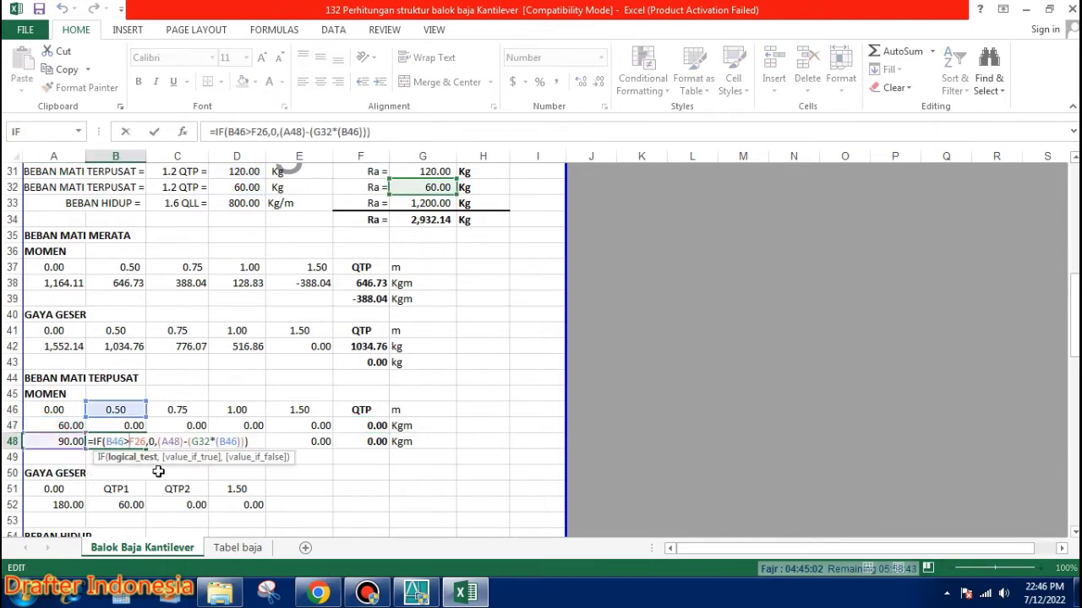
{"action": "left_click", "coordinate": [199, 439]}
{"action": "double_click", "coordinate": [194, 440]}
{"action": "key", "text": "Escape"}
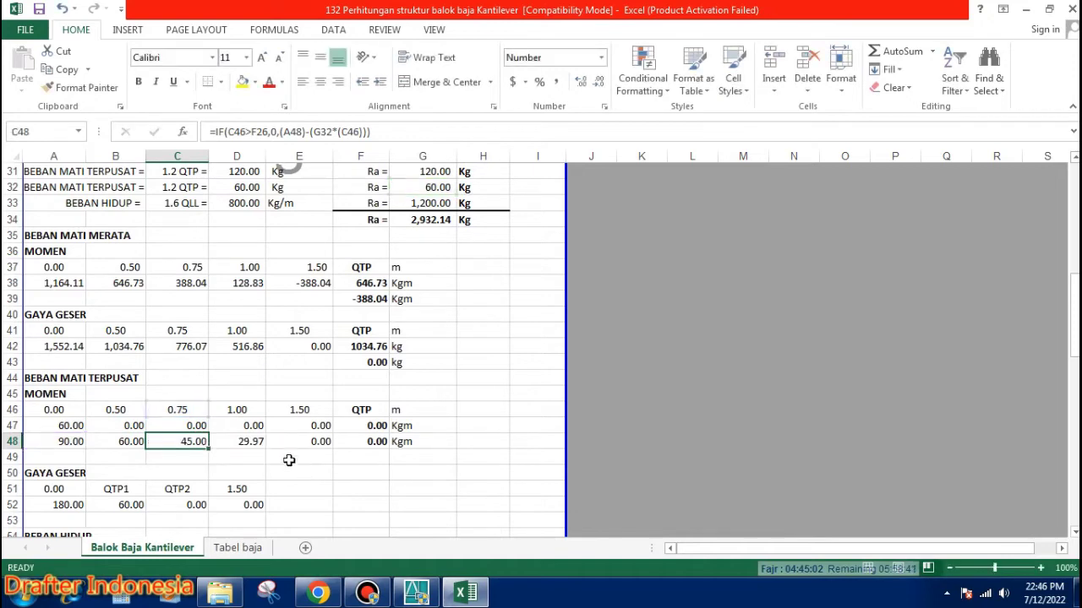
Examine the second point load's moment formulas at 1.00 m, 1.50 m and QTP in D48 through F48
{"action": "left_click", "coordinate": [259, 442]}
{"action": "double_click", "coordinate": [259, 442]}
{"action": "key", "text": "Escape"}
{"action": "left_click", "coordinate": [318, 440]}
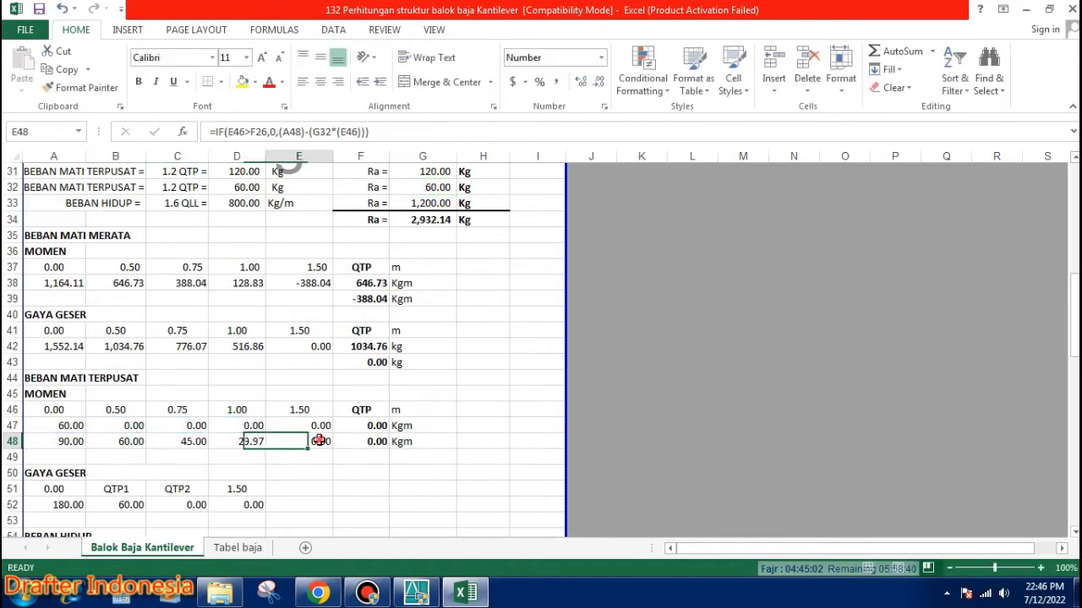
{"action": "double_click", "coordinate": [319, 441]}
{"action": "key", "text": "Escape"}
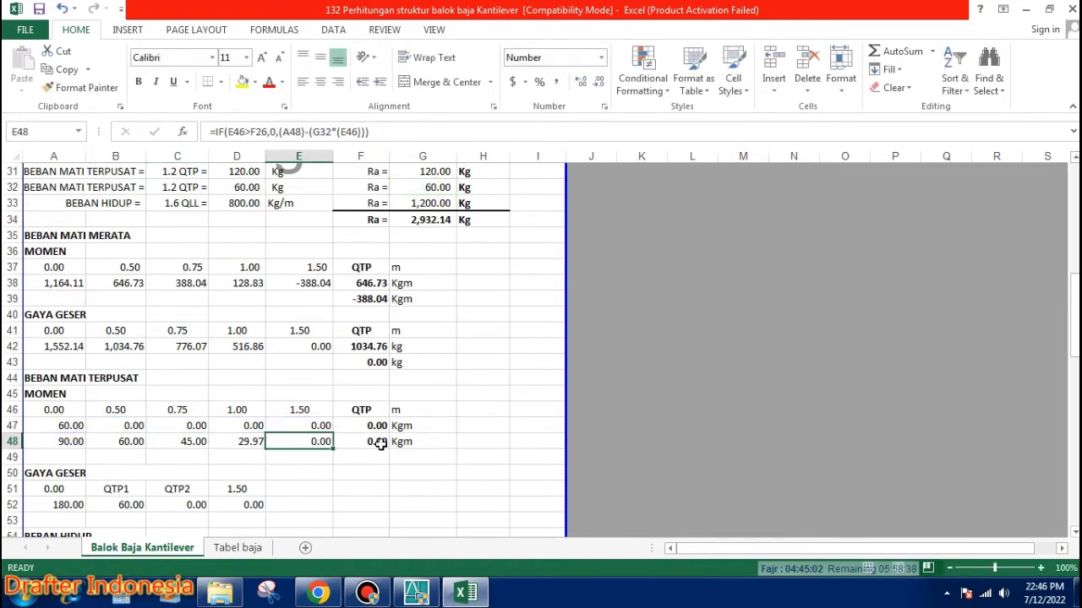
{"action": "left_click", "coordinate": [380, 444]}
{"action": "double_click", "coordinate": [379, 444]}
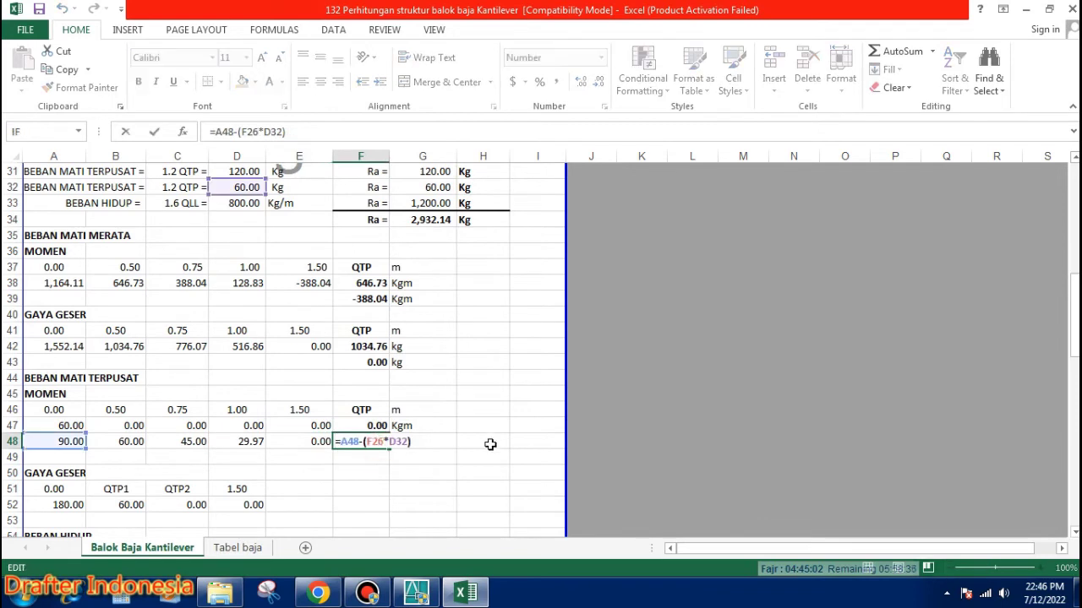
{"action": "key", "text": "Escape"}
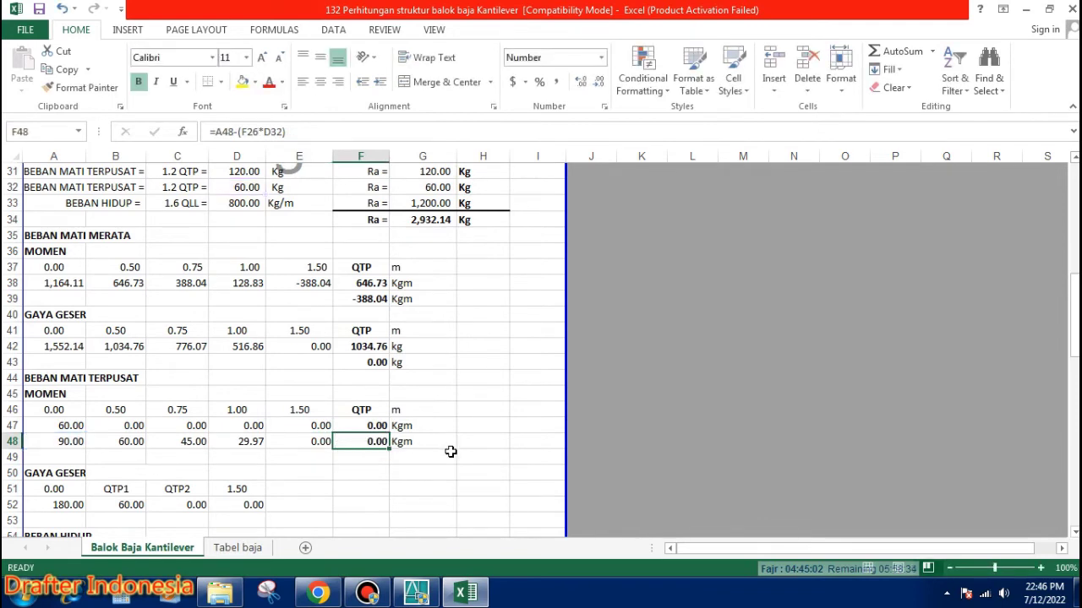
Examine the position headings in A51, B51 and D51 of the BEBAN MATI TERPUSAT GAYA GESER table
{"action": "scroll", "coordinate": [454, 402], "scroll_direction": "down", "scroll_amount": 1}
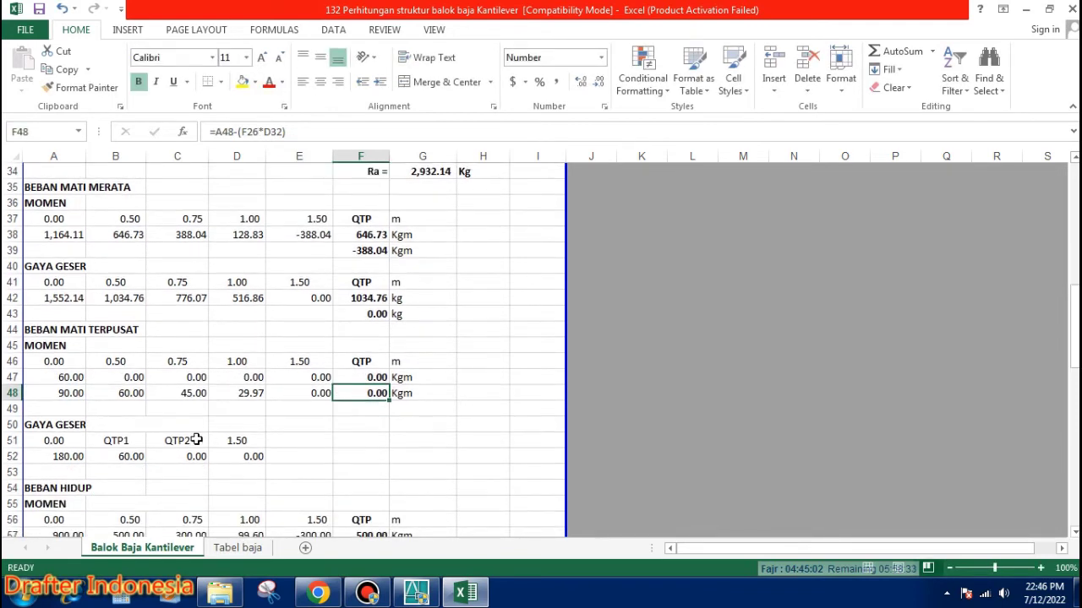
{"action": "left_click", "coordinate": [62, 440]}
{"action": "type", "text": "=A46"}
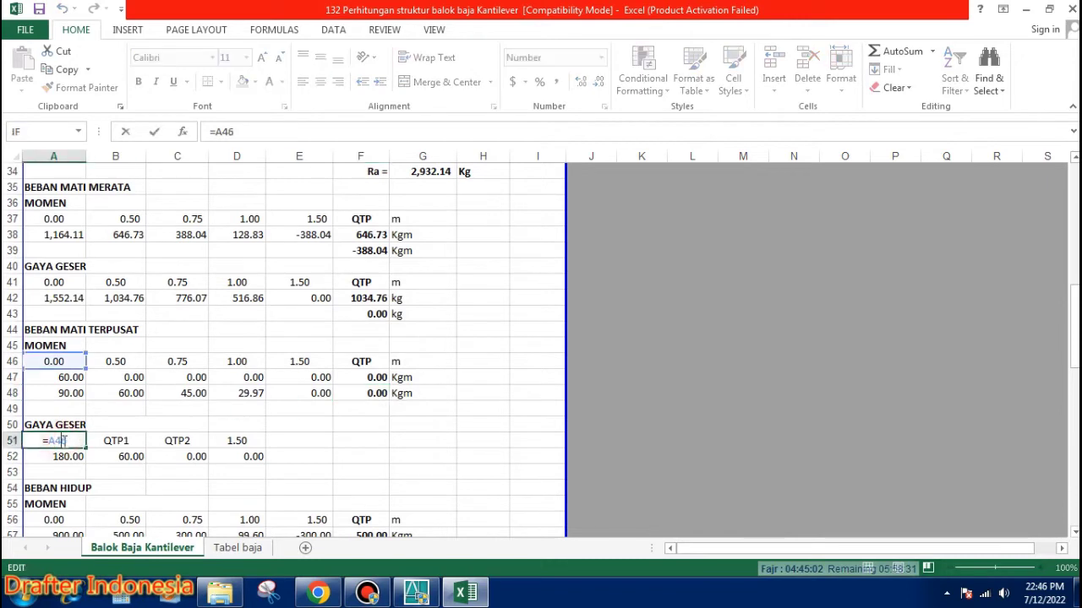
{"action": "key", "text": "Escape"}
{"action": "double_click", "coordinate": [132, 443]}
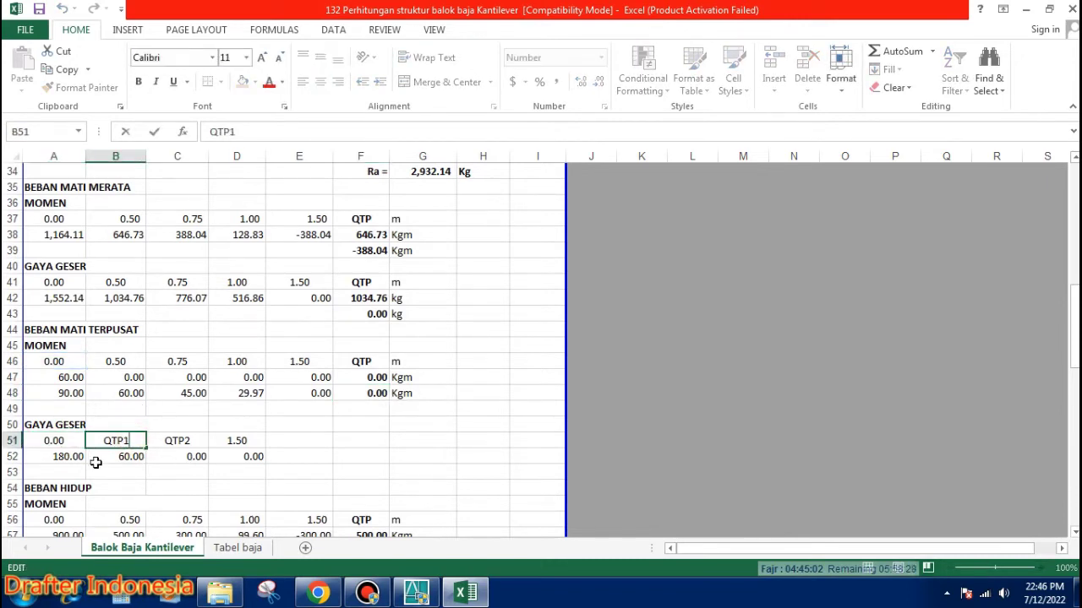
{"action": "key", "text": "Escape"}
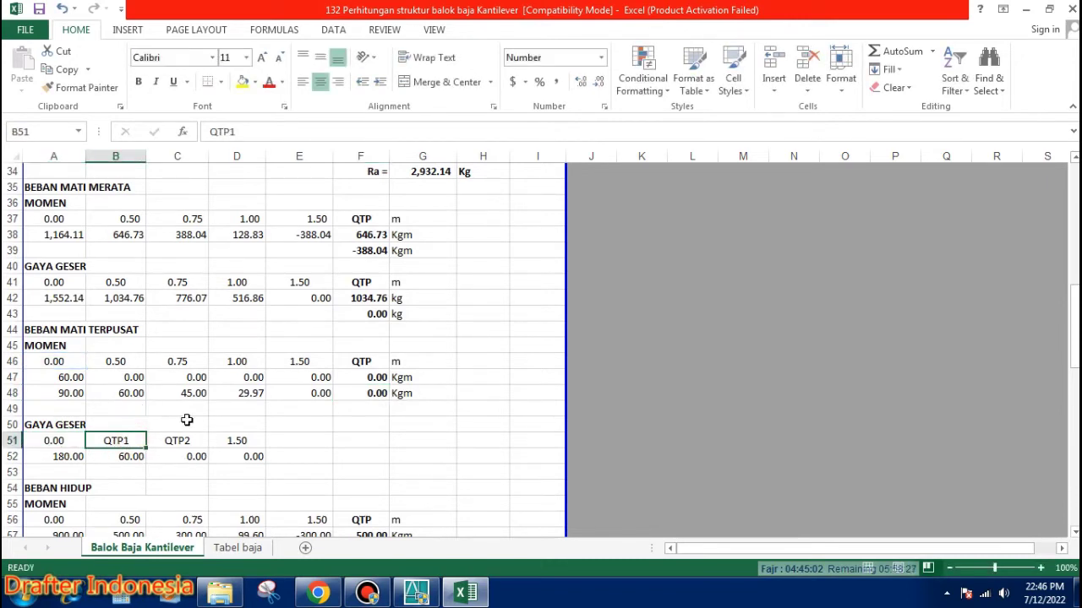
{"action": "left_click", "coordinate": [251, 441]}
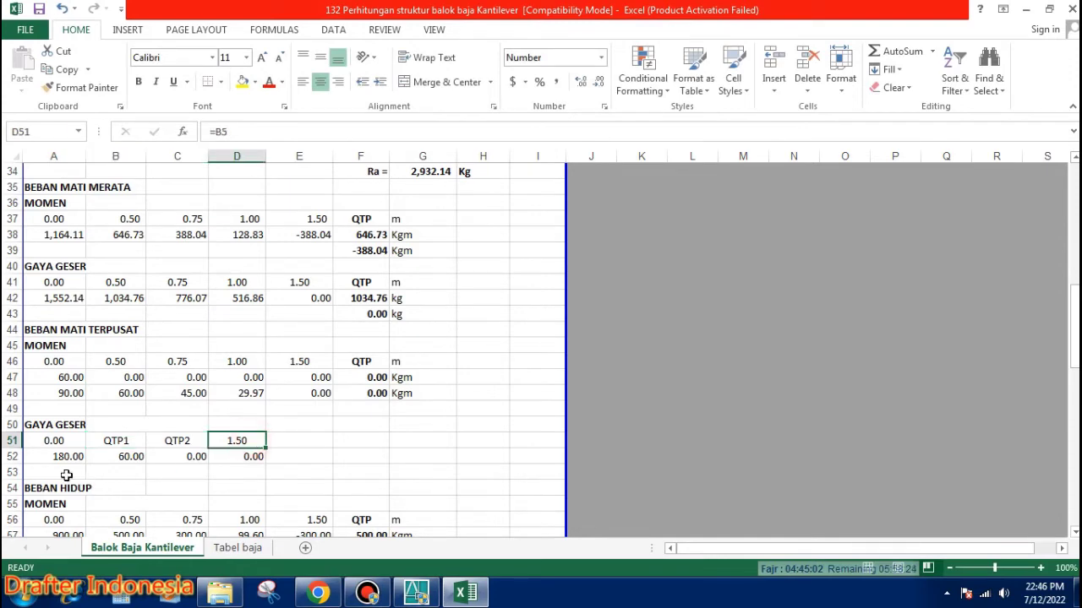
Examine the point loads' shear force formulas at the support, QTP1, QTP2 and 1.50 m in A52 through D52
{"action": "double_click", "coordinate": [61, 460]}
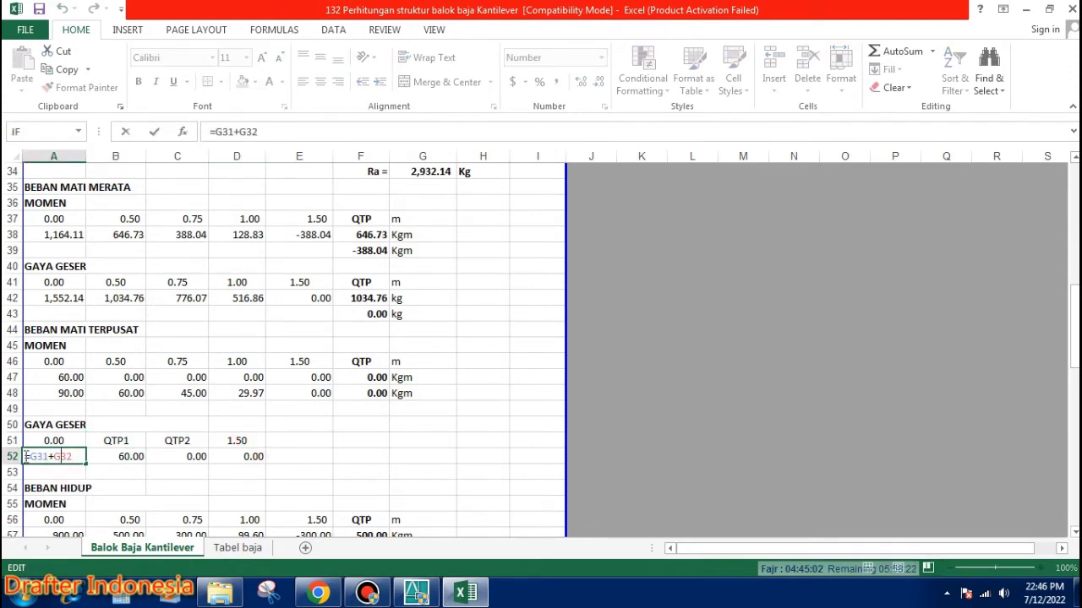
{"action": "left_click", "coordinate": [135, 459]}
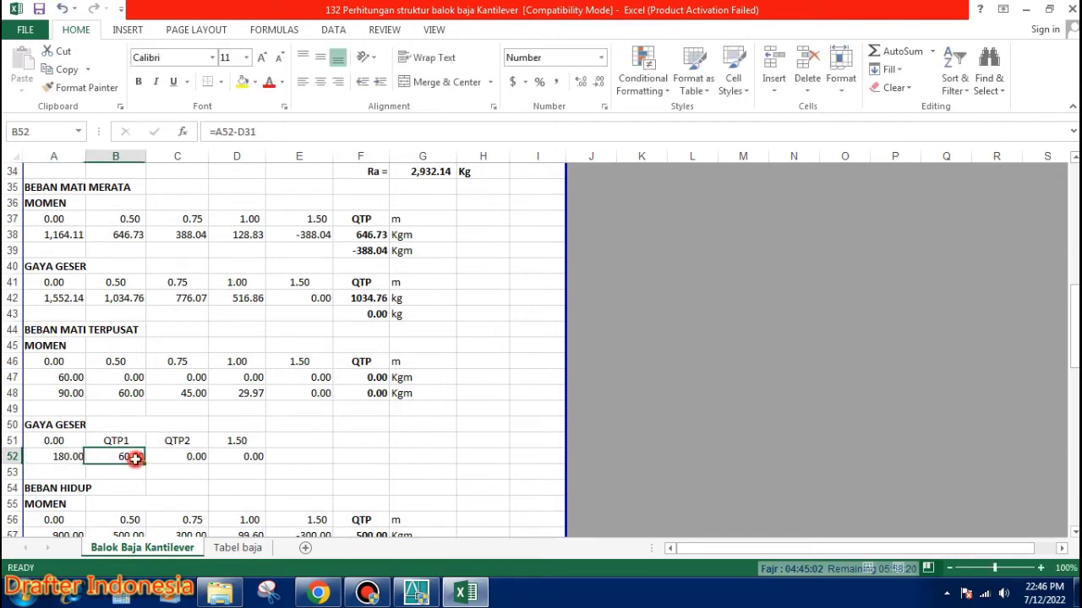
{"action": "double_click", "coordinate": [128, 459]}
{"action": "left_click", "coordinate": [197, 459]}
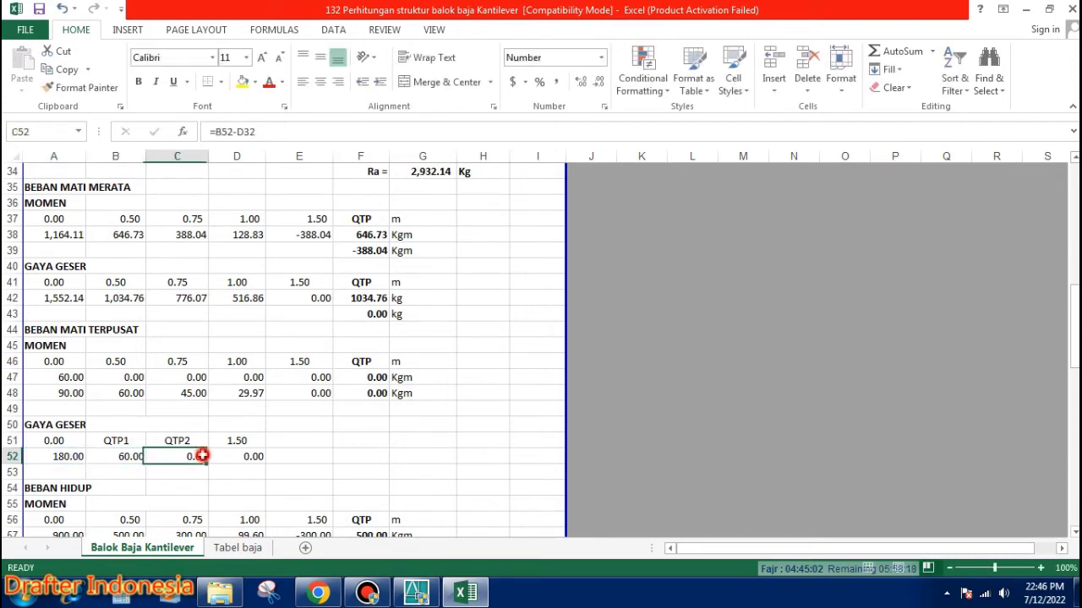
{"action": "double_click", "coordinate": [198, 459]}
{"action": "left_click", "coordinate": [247, 458]}
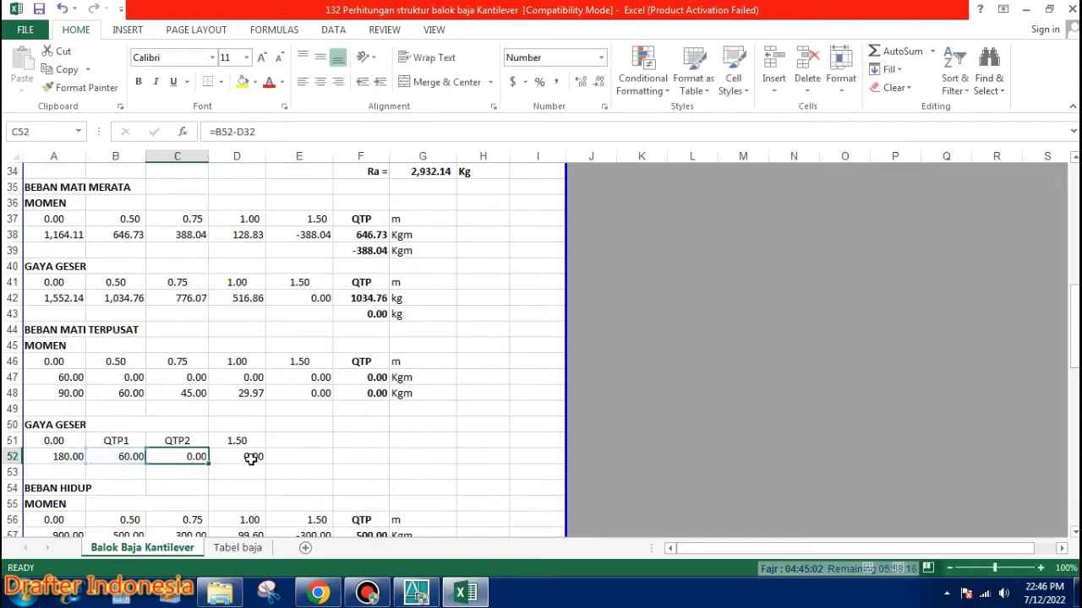
{"action": "double_click", "coordinate": [244, 458]}
{"action": "key", "text": "Escape"}
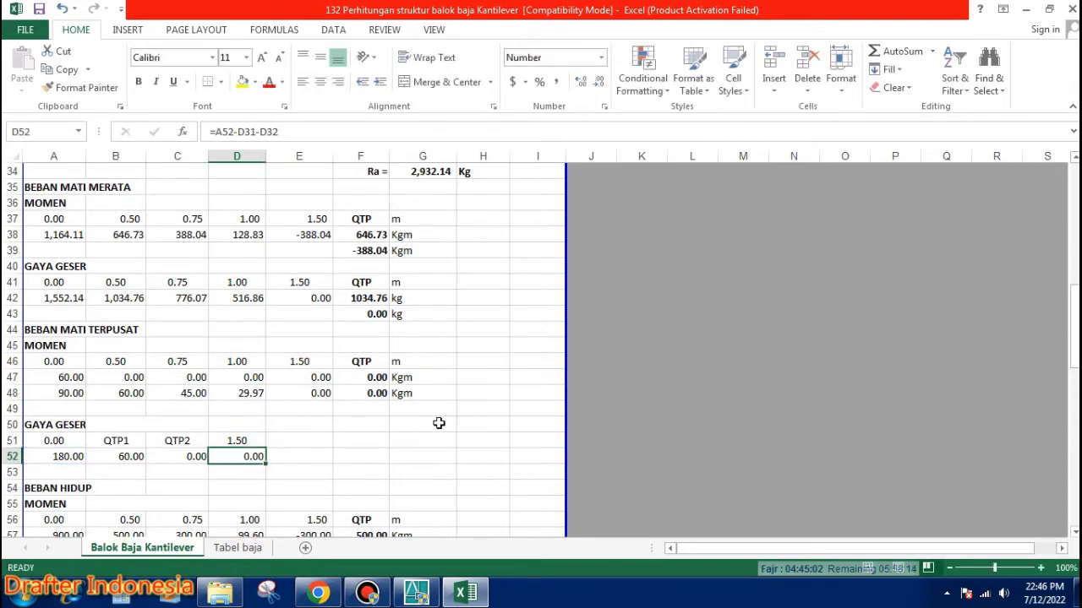
Examine the BEBAN HIDUP moment formulas from the support to 1.50 m in A57 through E57
{"action": "scroll", "coordinate": [440, 425], "scroll_direction": "down", "scroll_amount": 4}
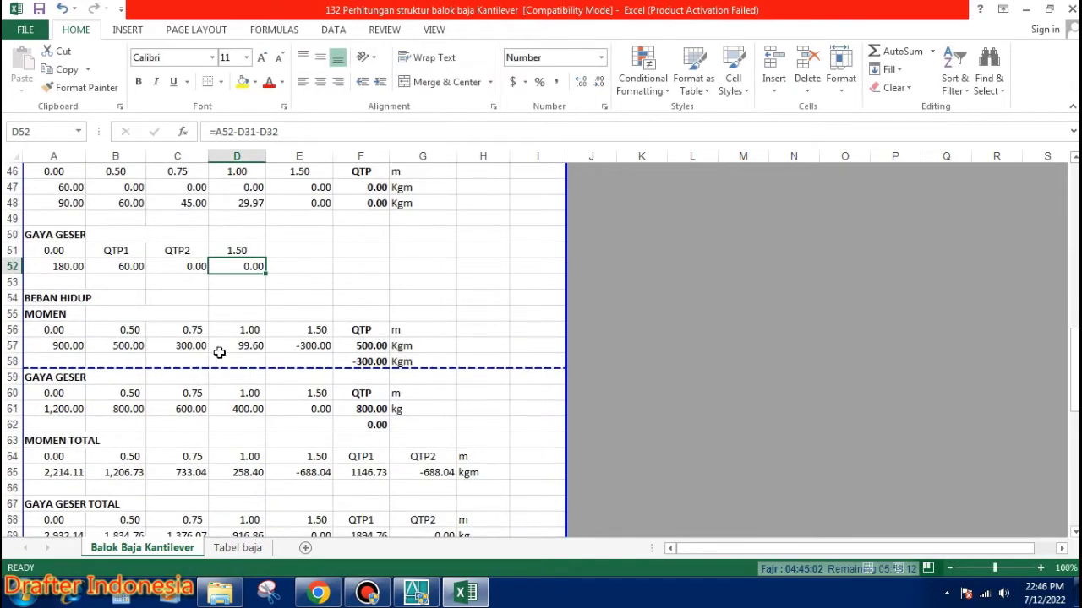
{"action": "double_click", "coordinate": [60, 346]}
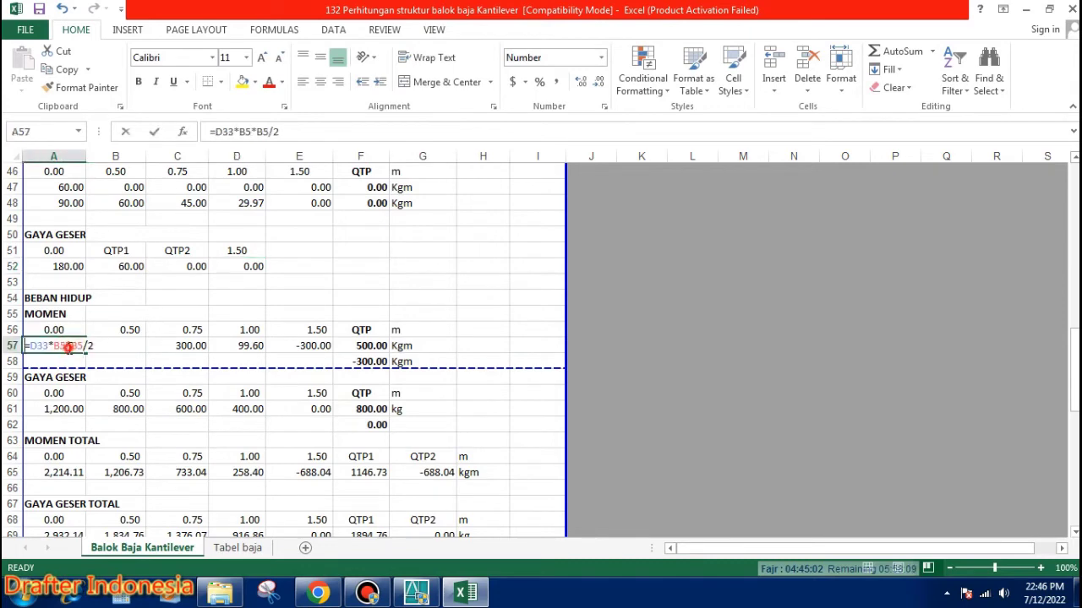
{"action": "left_click", "coordinate": [127, 348]}
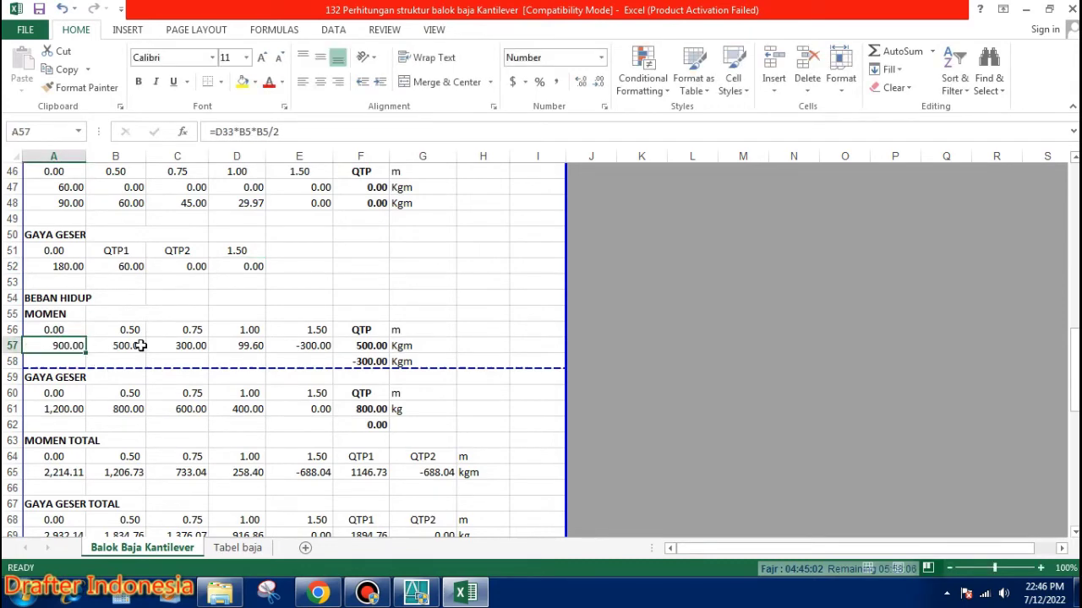
{"action": "type", "text": "=A57-(B56*D33)"}
{"action": "key", "text": "Return"}
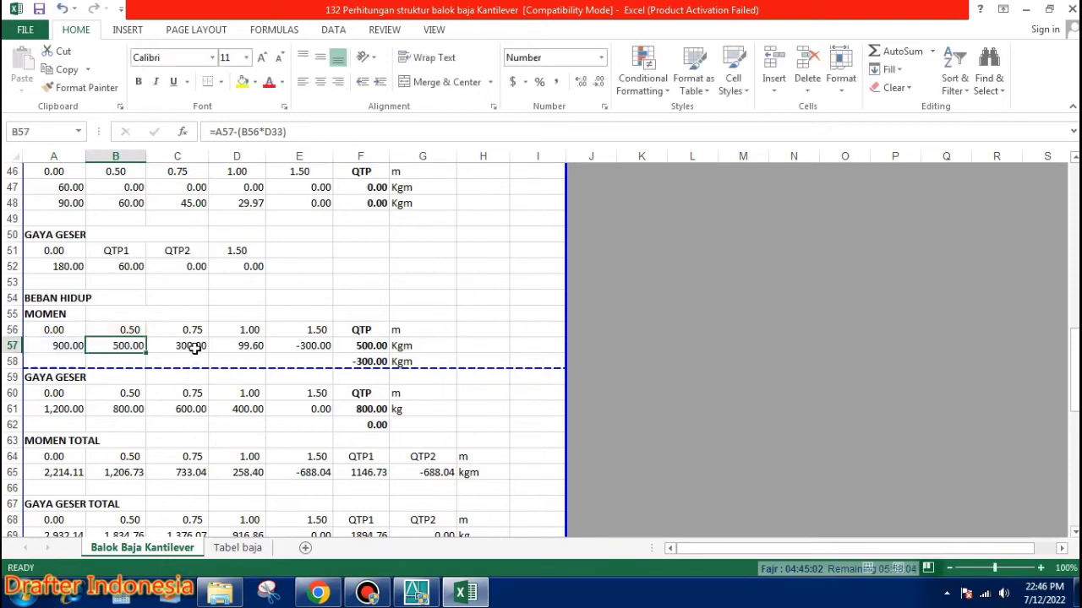
{"action": "double_click", "coordinate": [188, 346]}
{"action": "key", "text": "ctrl+Return"}
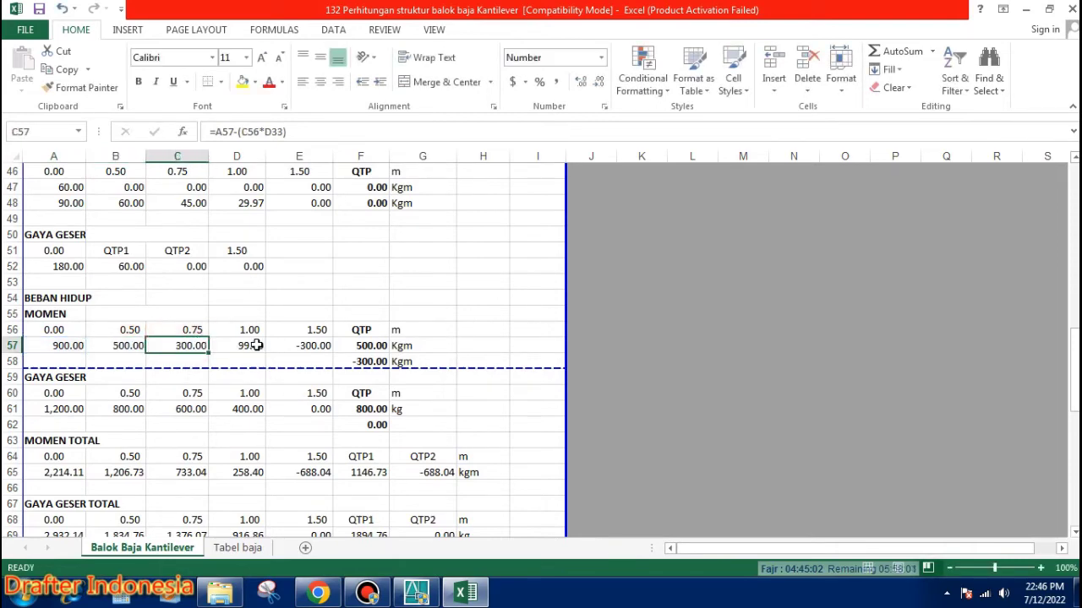
{"action": "double_click", "coordinate": [253, 346]}
{"action": "key", "text": "ctrl+Return"}
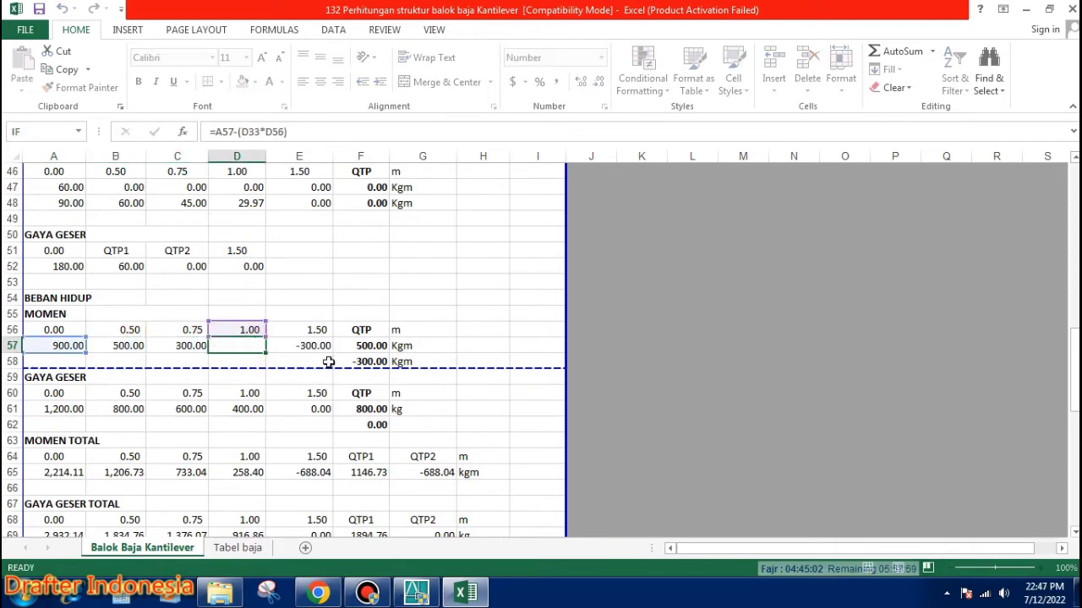
{"action": "left_click", "coordinate": [327, 347]}
{"action": "double_click", "coordinate": [326, 346]}
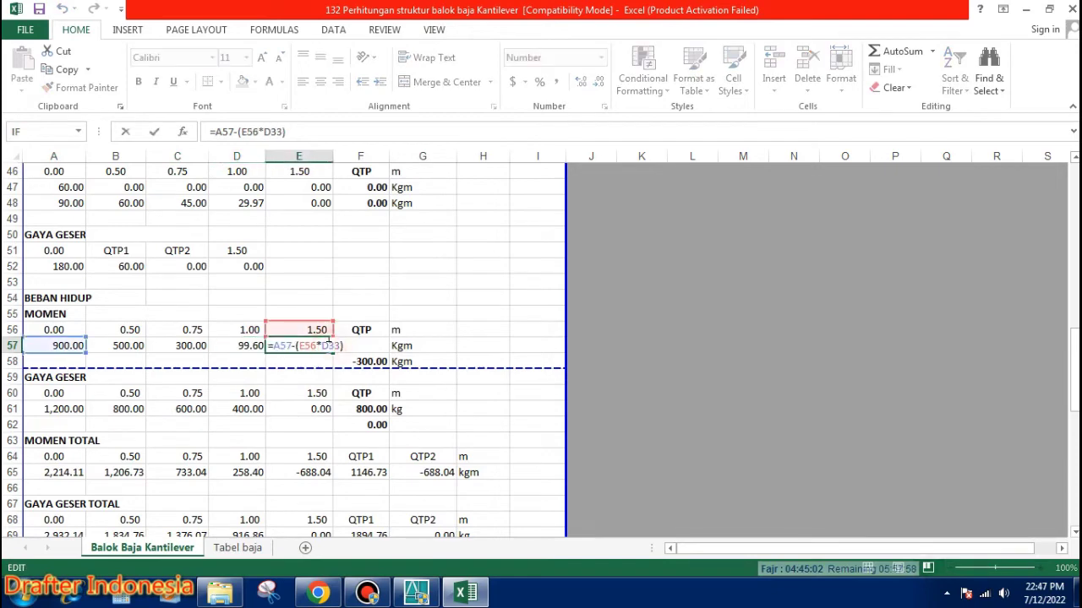
{"action": "key", "text": "ctrl+Return"}
Examine the BEBAN HIDUP moment formulas at the two QTP positions in F57 and F58
{"action": "left_click", "coordinate": [373, 348]}
{"action": "double_click", "coordinate": [372, 348]}
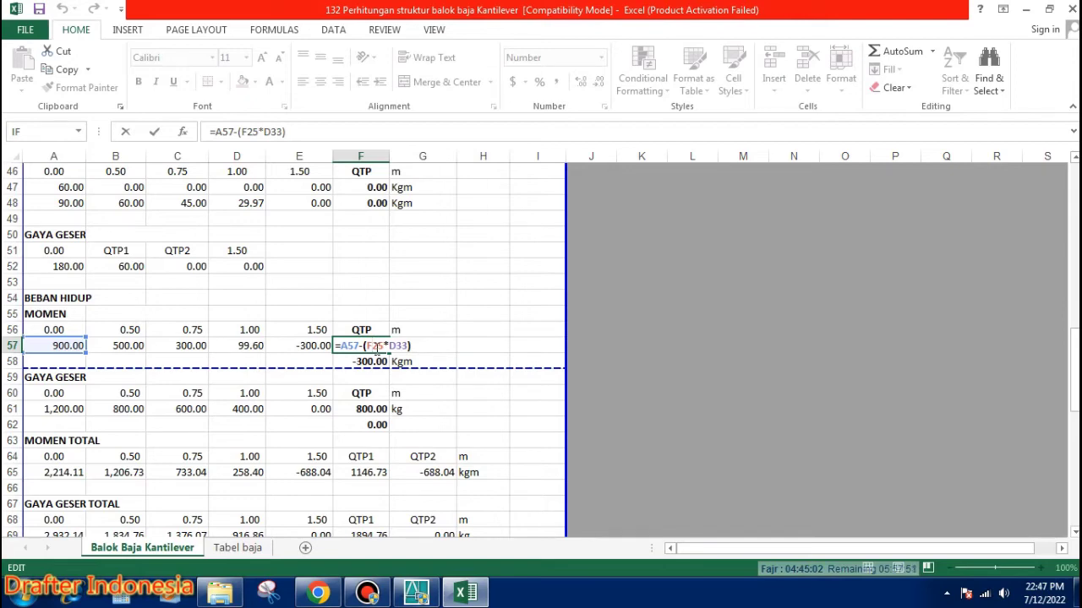
{"action": "key", "text": "ctrl+Return"}
{"action": "left_click", "coordinate": [378, 363]}
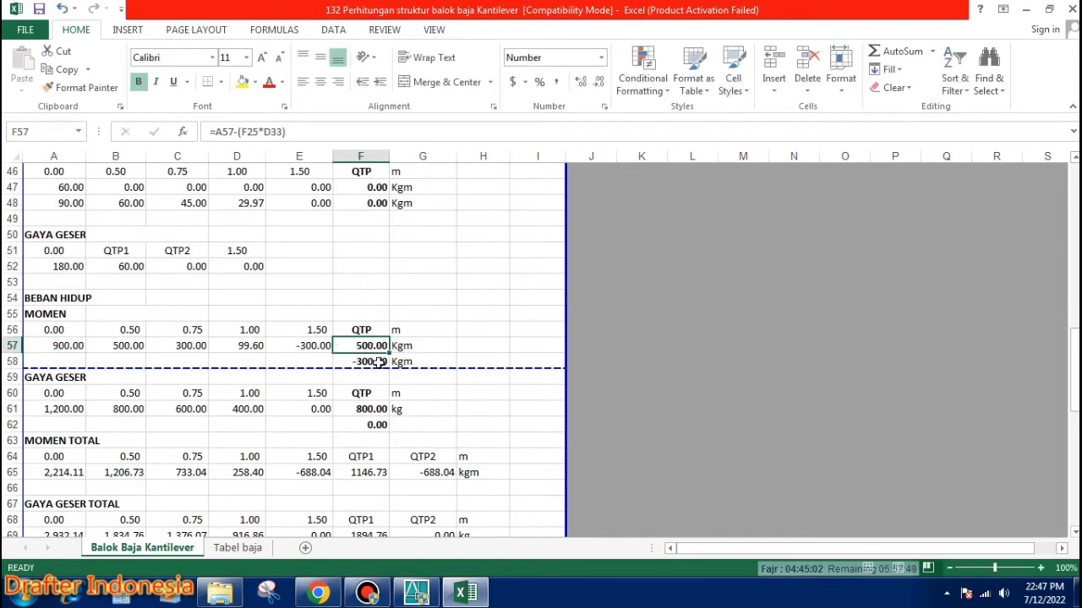
{"action": "double_click", "coordinate": [358, 362]}
{"action": "key", "text": "ctrl+Return"}
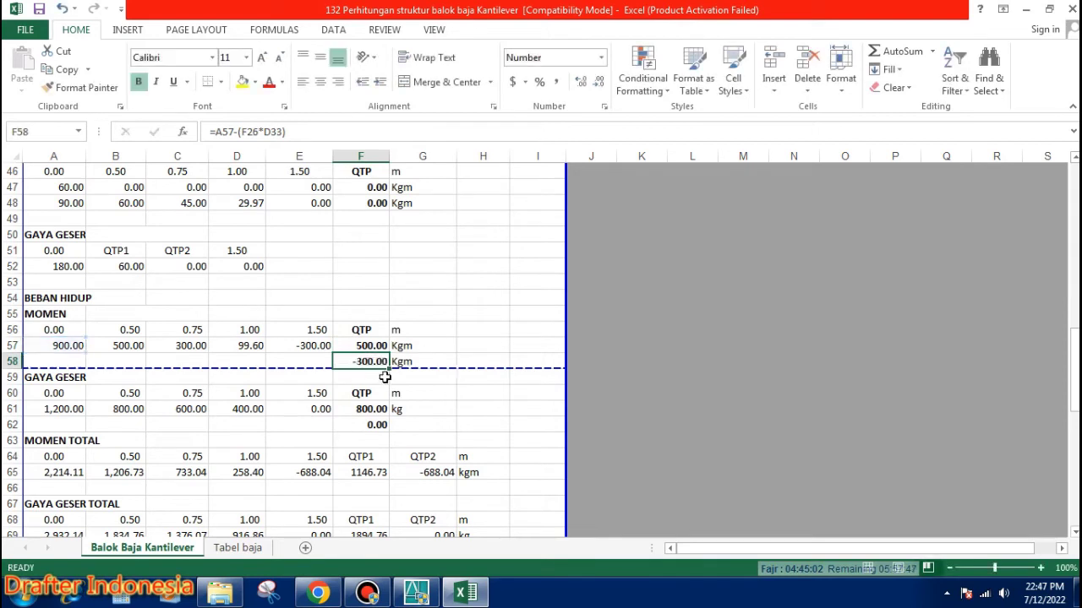
Examine the BEBAN HIDUP shear force formulas from the support to 1.00 m in A61 through D61
{"action": "left_click", "coordinate": [75, 407]}
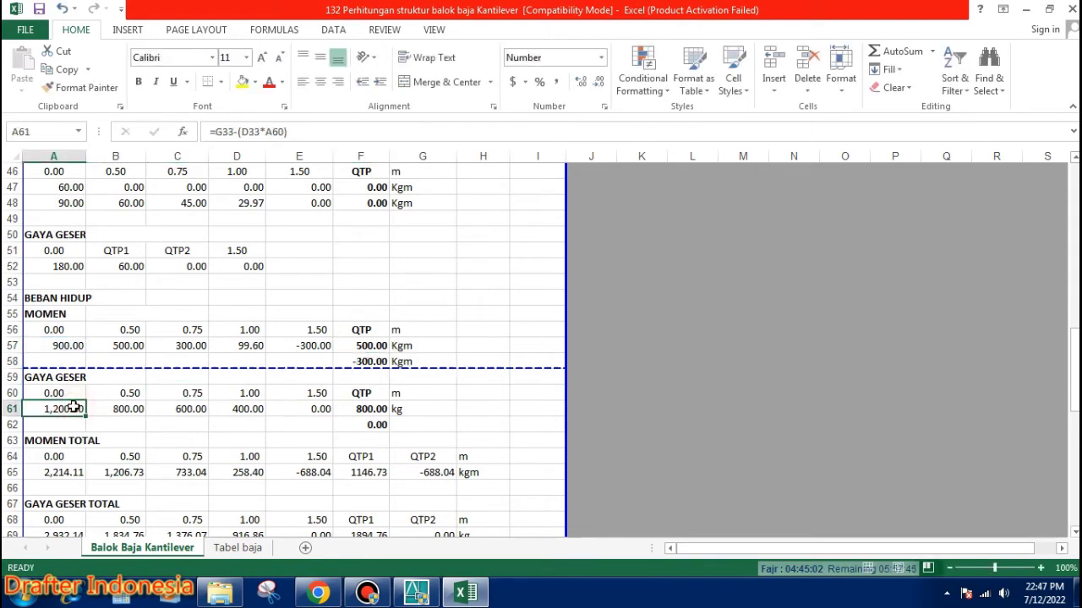
{"action": "double_click", "coordinate": [75, 407]}
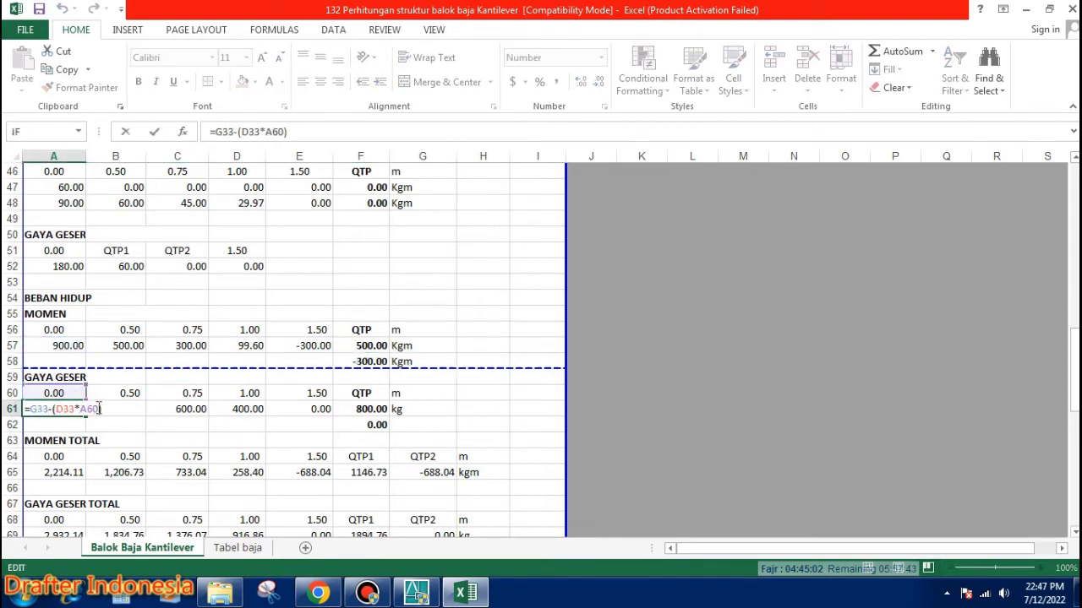
{"action": "key", "text": "ctrl+Return"}
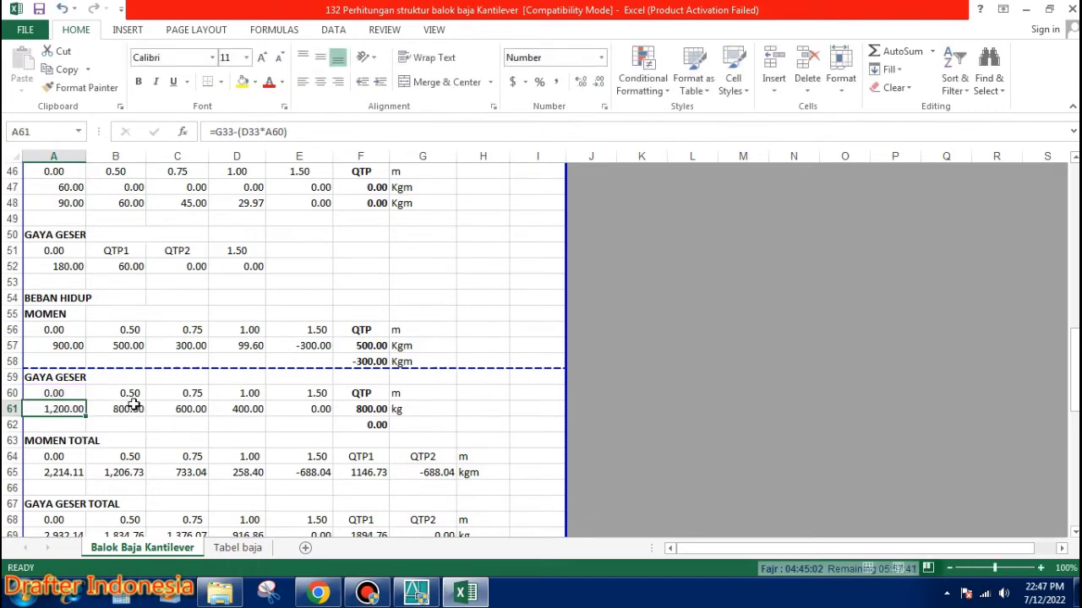
{"action": "double_click", "coordinate": [133, 405]}
{"action": "key", "text": "ctrl+Return"}
{"action": "double_click", "coordinate": [198, 408]}
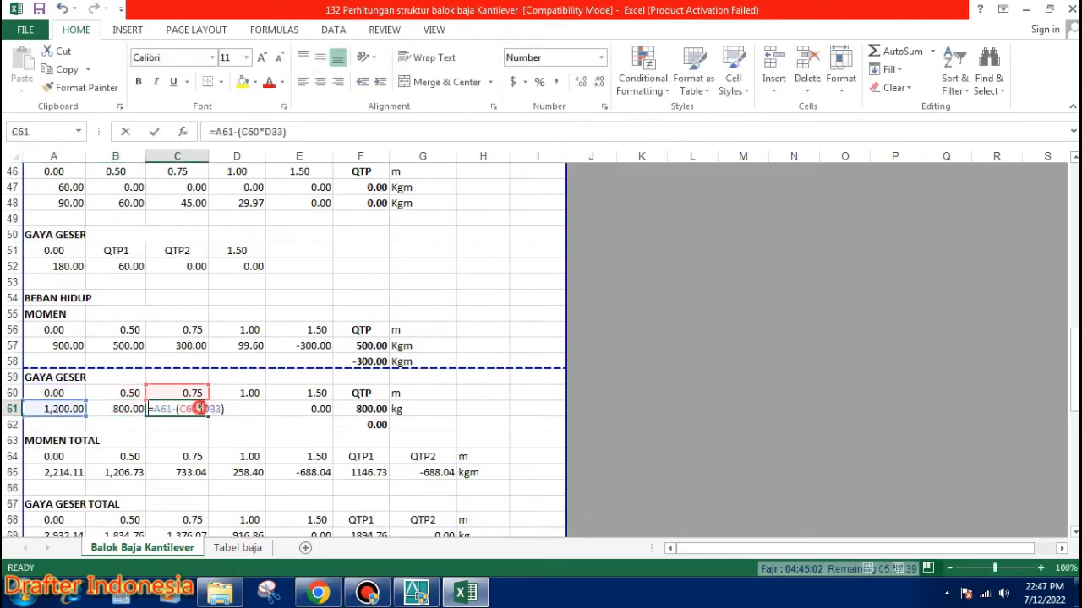
{"action": "key", "text": "ctrl+Return"}
{"action": "double_click", "coordinate": [262, 411]}
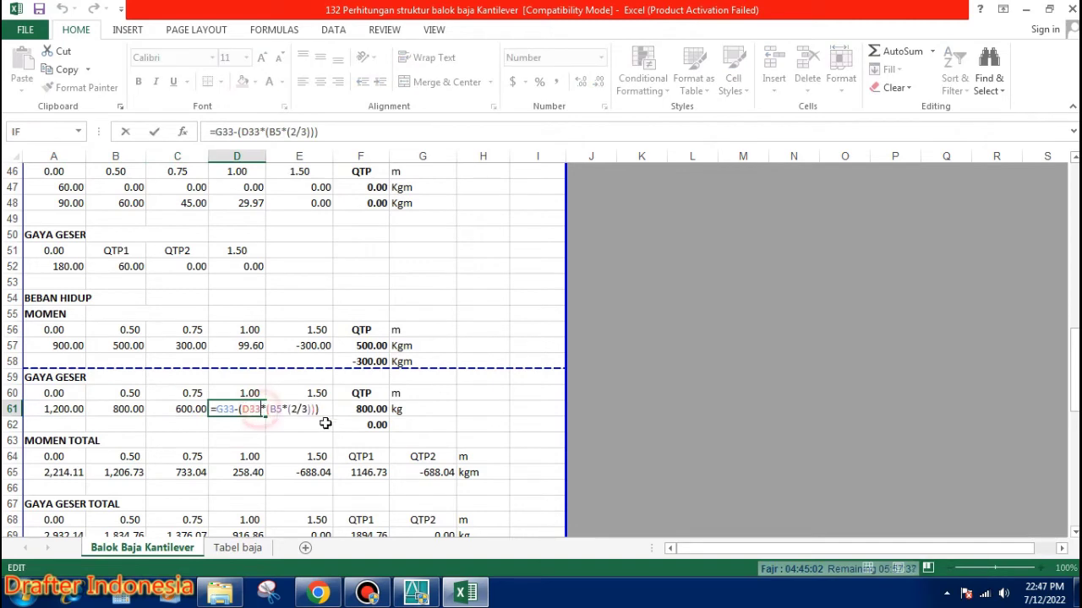
{"action": "key", "text": "ctrl+Return"}
Examine the BEBAN HIDUP shear force formulas at 1.50 m in E61 and at the QTP positions in F61 and F62
{"action": "double_click", "coordinate": [336, 409]}
{"action": "key", "text": "Escape"}
{"action": "double_click", "coordinate": [312, 409]}
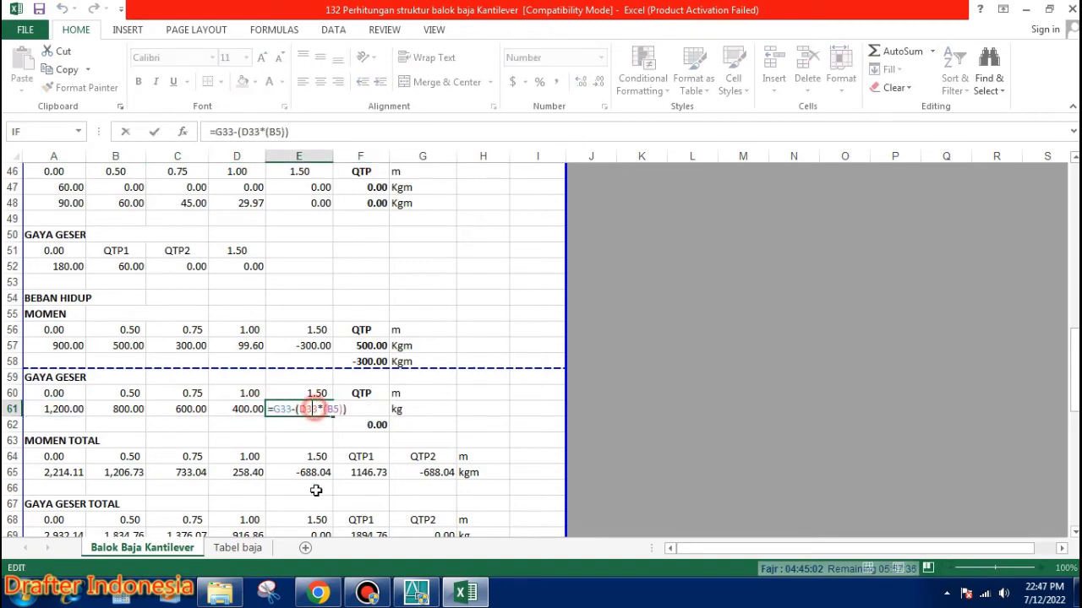
{"action": "key", "text": "ctrl+Return"}
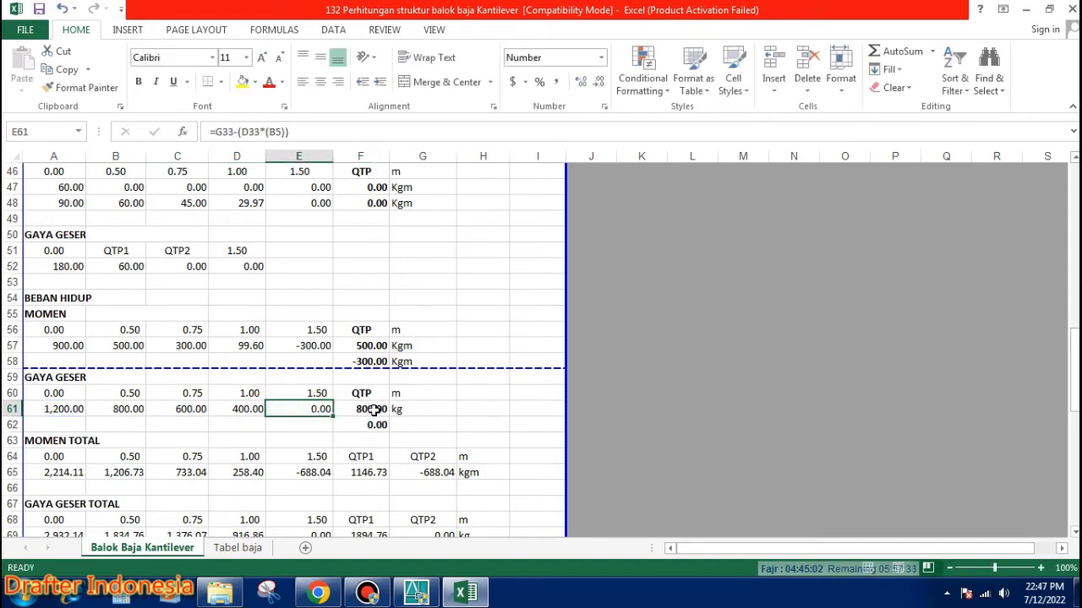
{"action": "double_click", "coordinate": [373, 409]}
{"action": "key", "text": "ctrl+Return"}
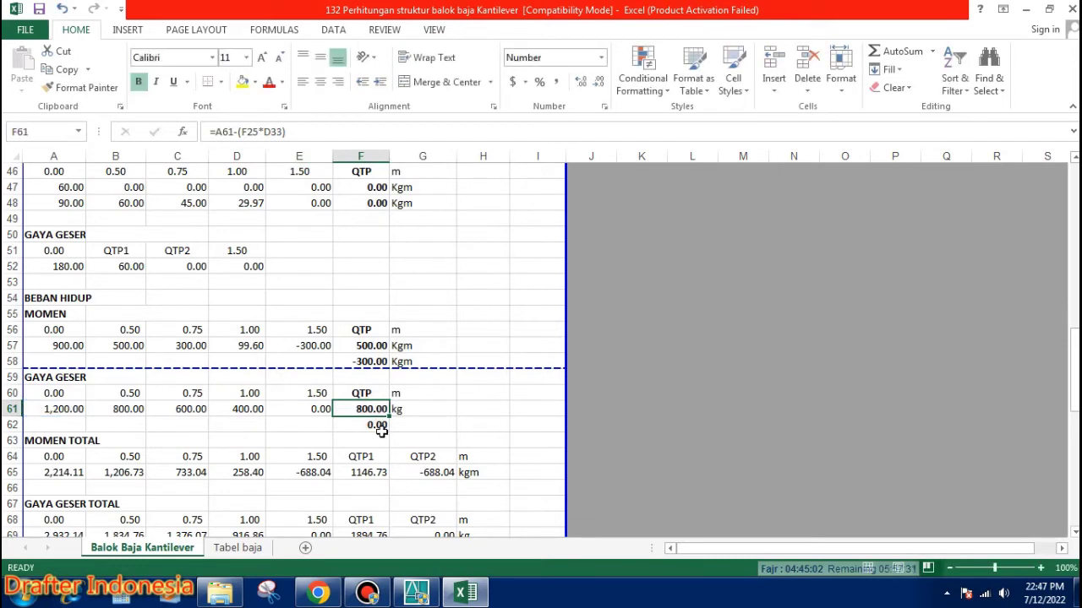
{"action": "double_click", "coordinate": [376, 425]}
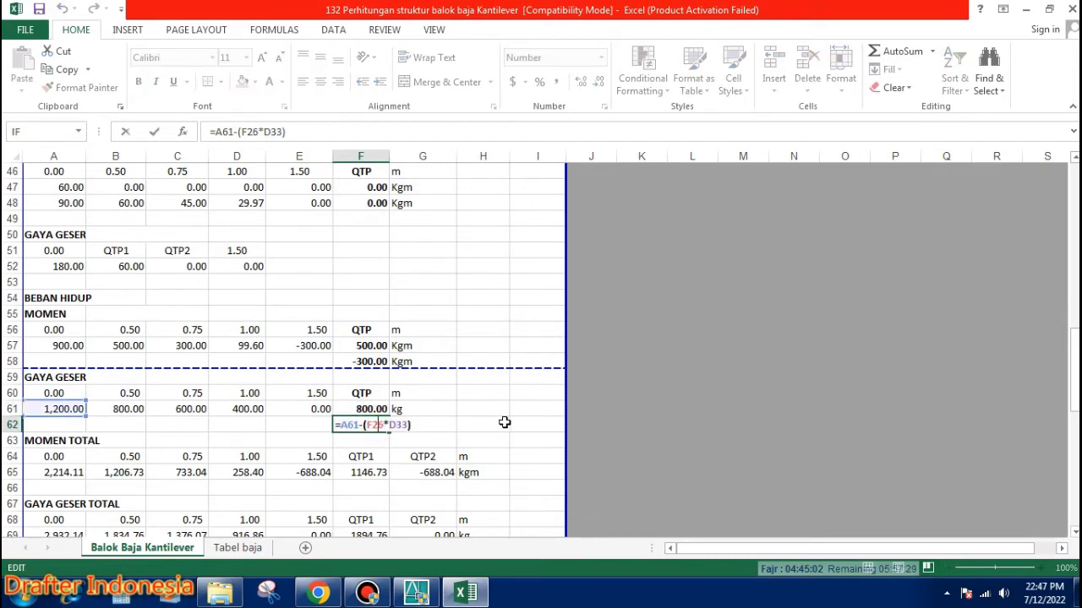
{"action": "key", "text": "ctrl+Return"}
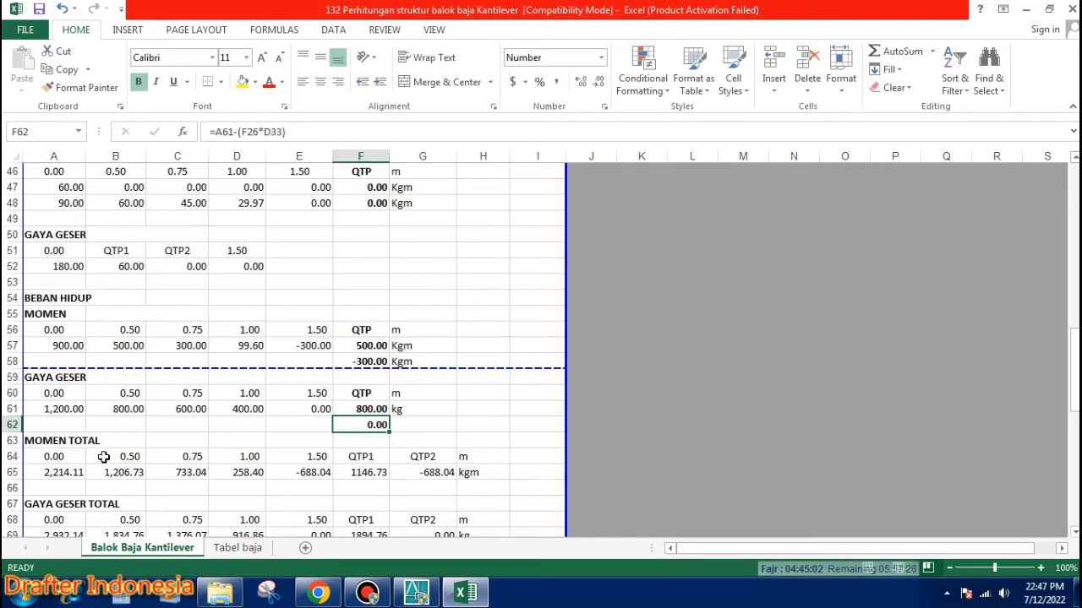
Examine the MOMEN TOTAL formulas from the support to 1.50 m in A65 through E65
{"action": "double_click", "coordinate": [64, 472]}
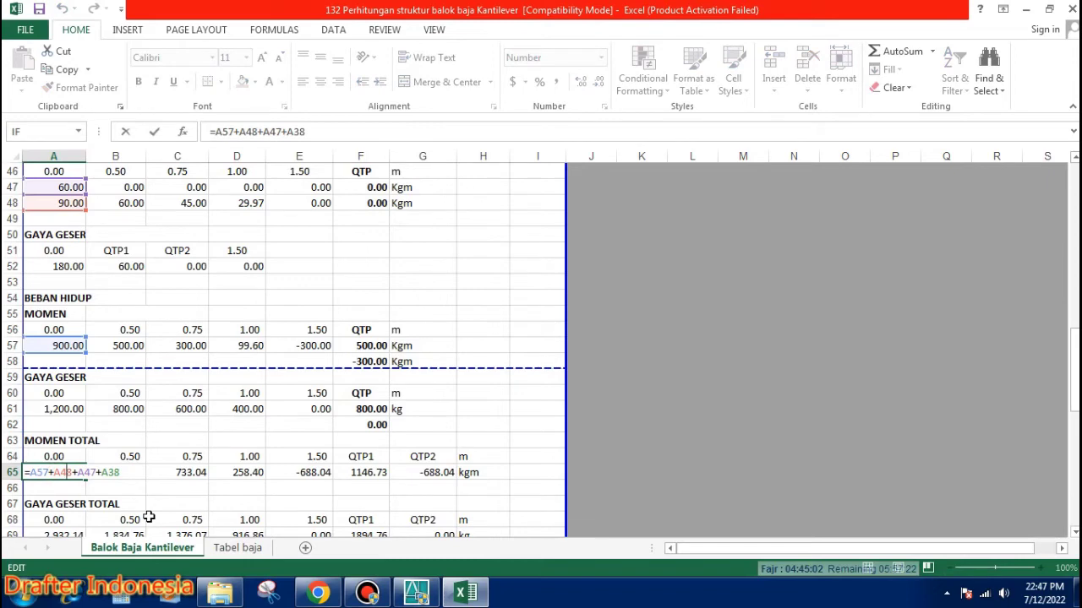
{"action": "key", "text": "Escape"}
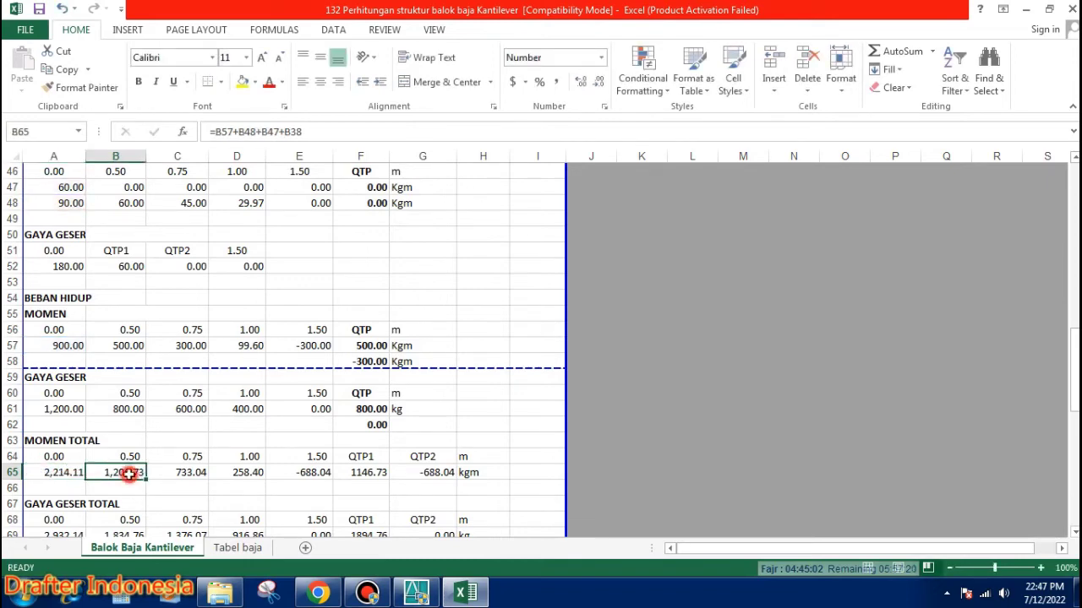
{"action": "double_click", "coordinate": [126, 473]}
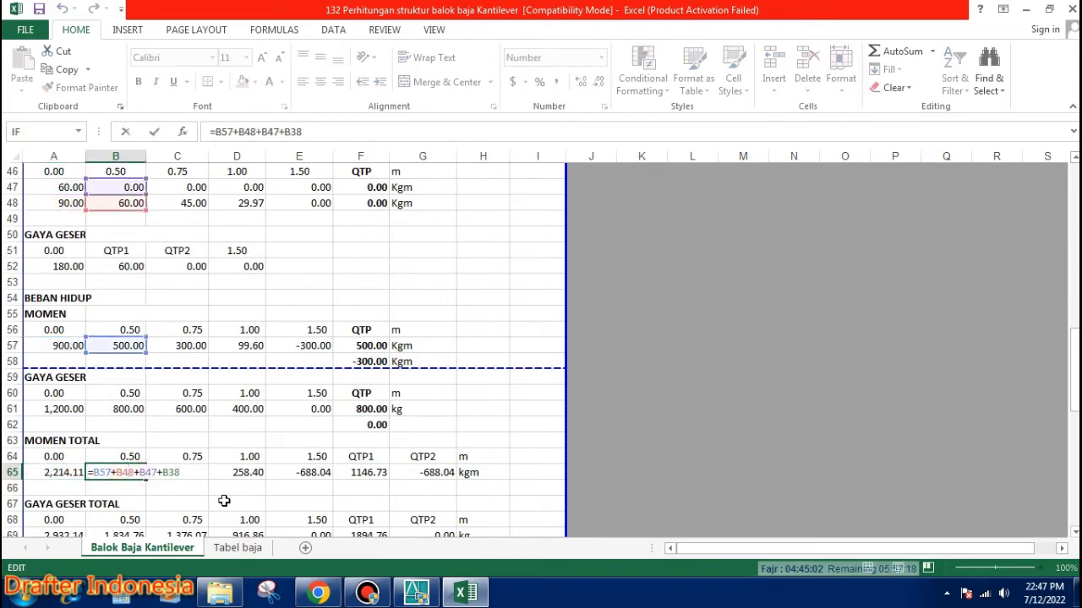
{"action": "key", "text": "Escape"}
{"action": "double_click", "coordinate": [200, 473]}
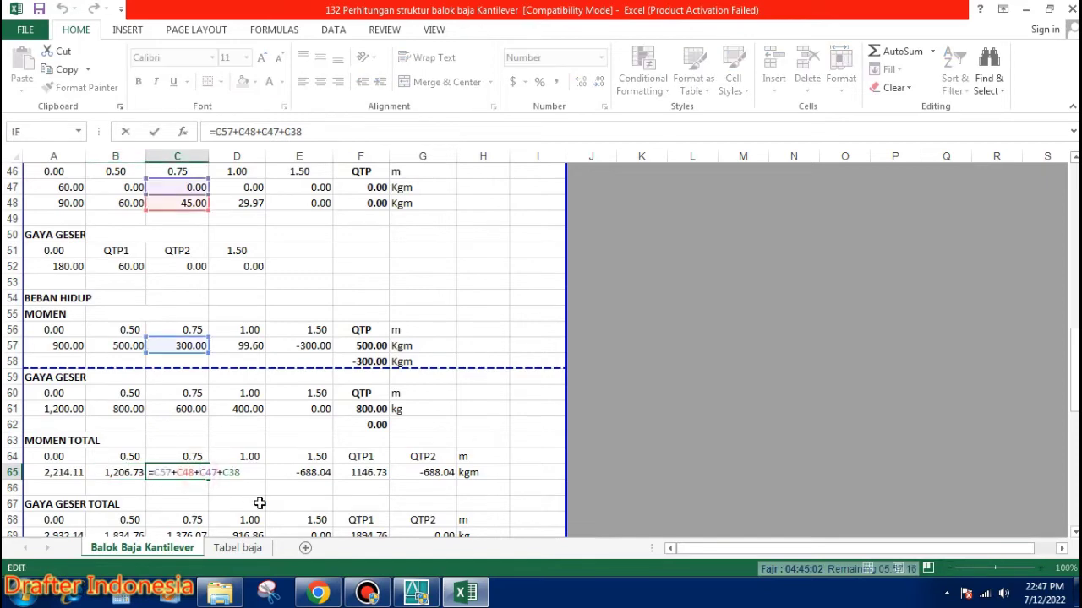
{"action": "key", "text": "Escape"}
{"action": "double_click", "coordinate": [249, 472]}
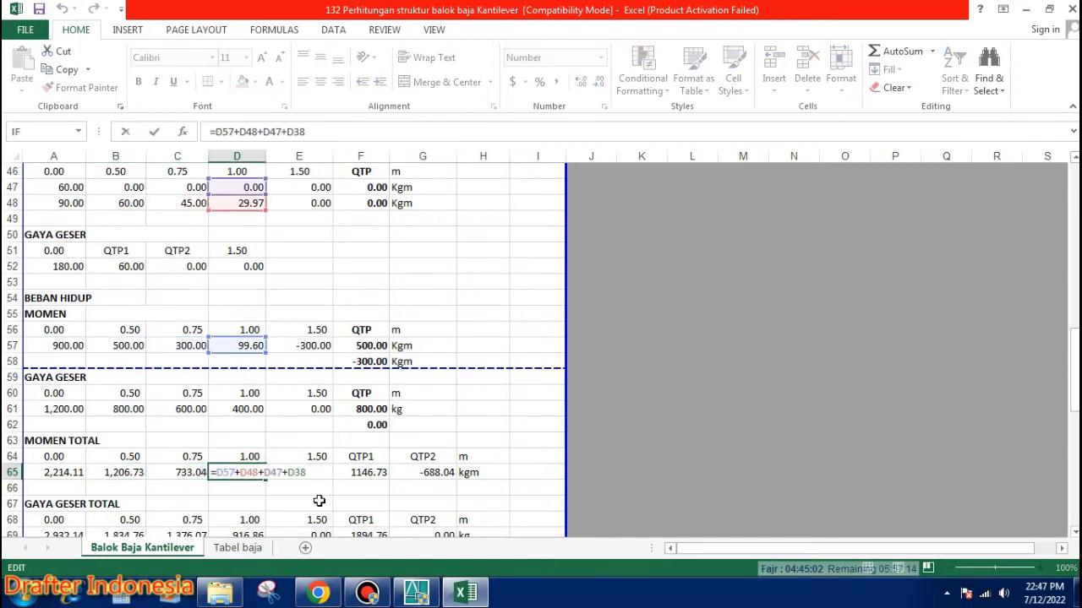
{"action": "key", "text": "Escape"}
{"action": "double_click", "coordinate": [315, 473]}
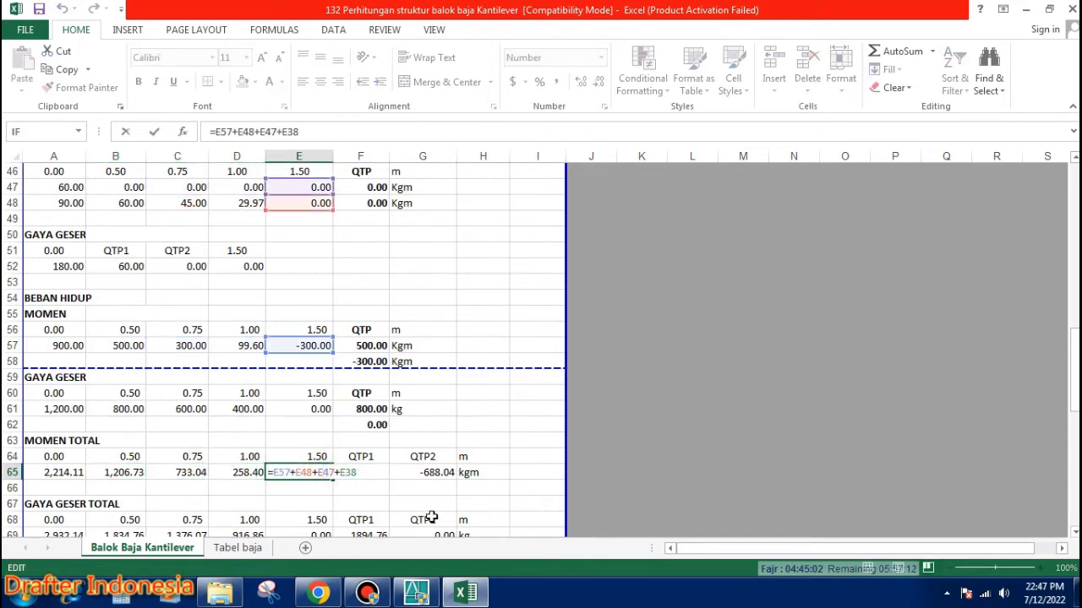
{"action": "key", "text": "Escape"}
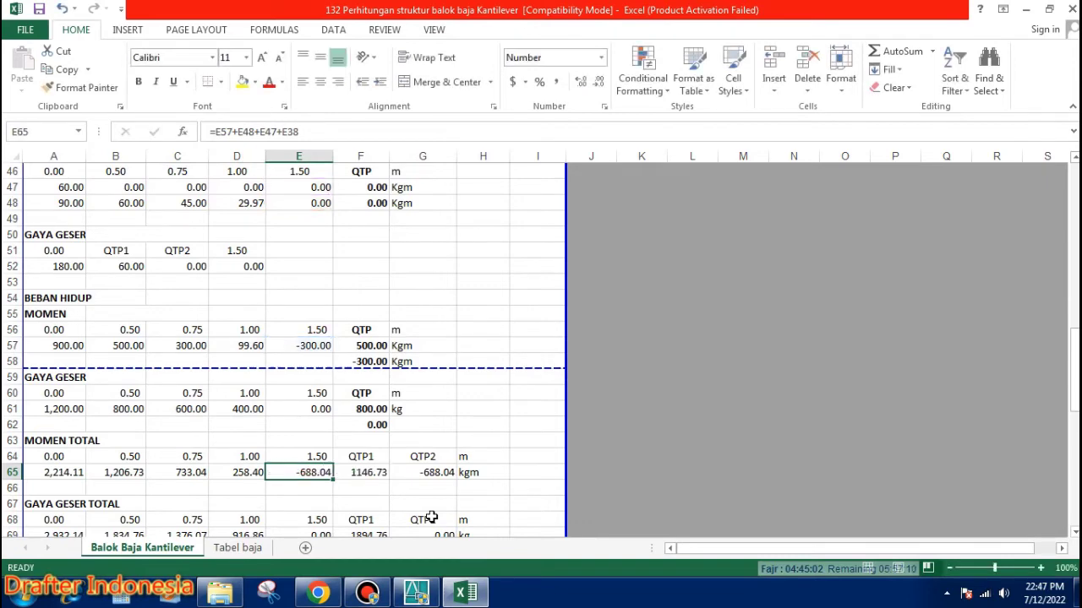
Examine the MOMEN TOTAL formulas at QTP1 in F65 and QTP2 in G65
{"action": "double_click", "coordinate": [380, 473]}
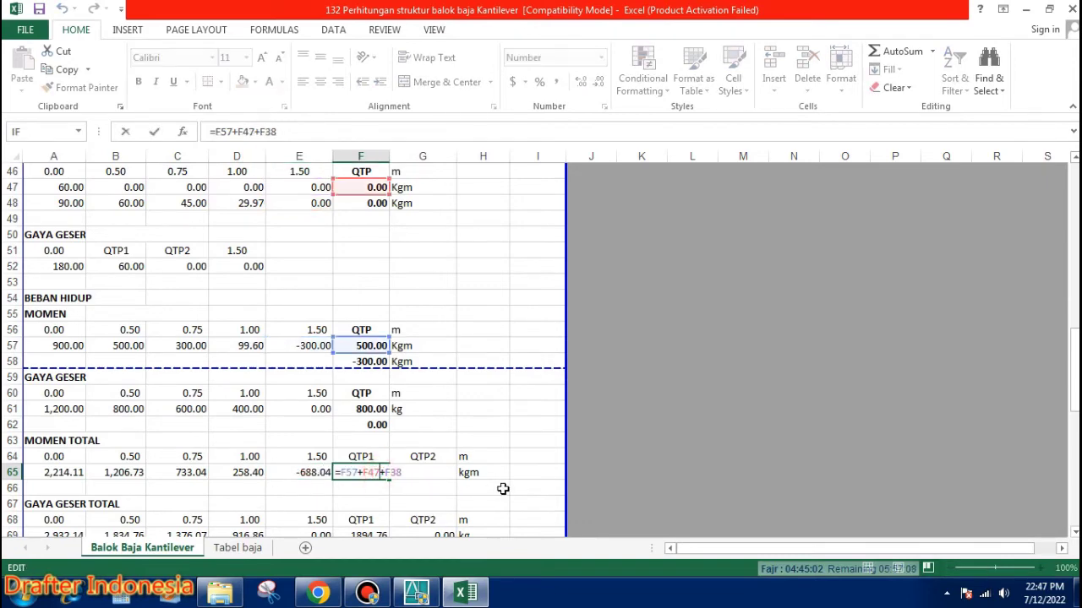
{"action": "key", "text": "Escape"}
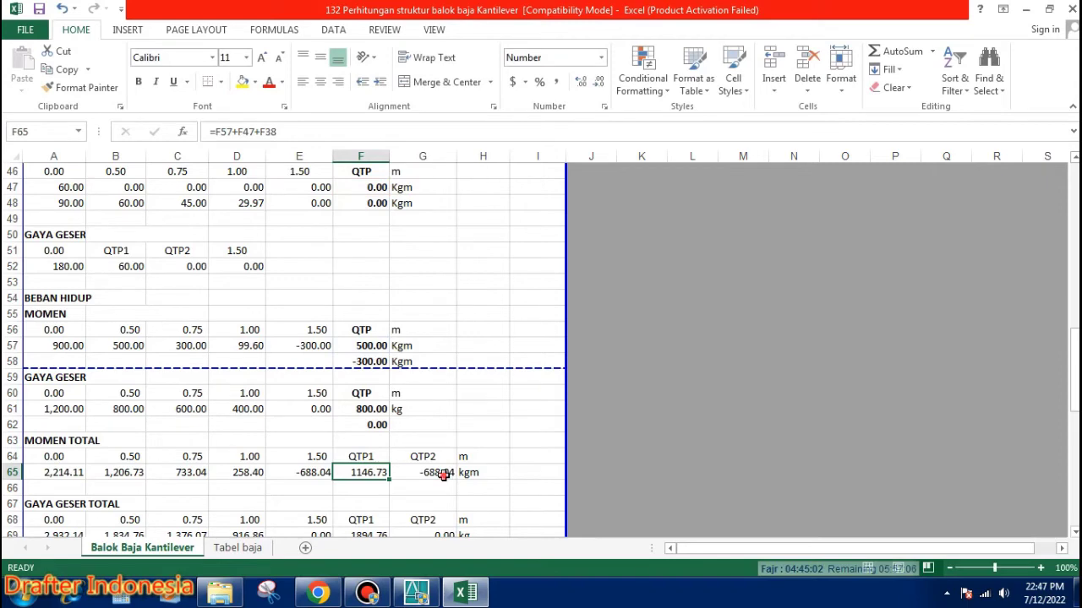
{"action": "double_click", "coordinate": [443, 473]}
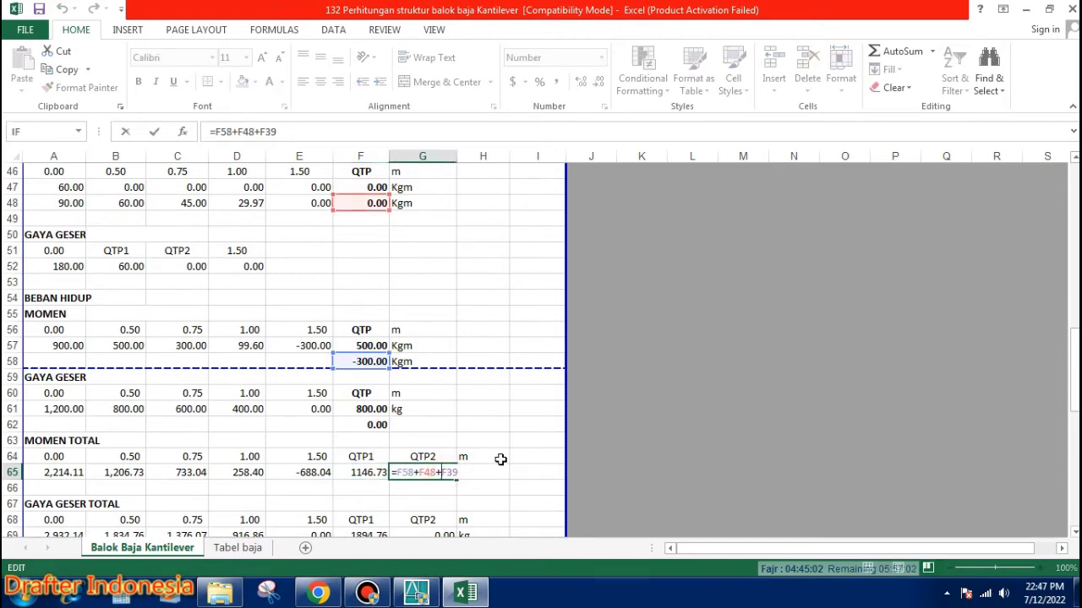
{"action": "key", "text": "Escape"}
Examine the GAYA GESER TOTAL formulas from the support to 1.50 m in A69 through E69
{"action": "scroll", "coordinate": [503, 456], "scroll_direction": "down", "scroll_amount": 2}
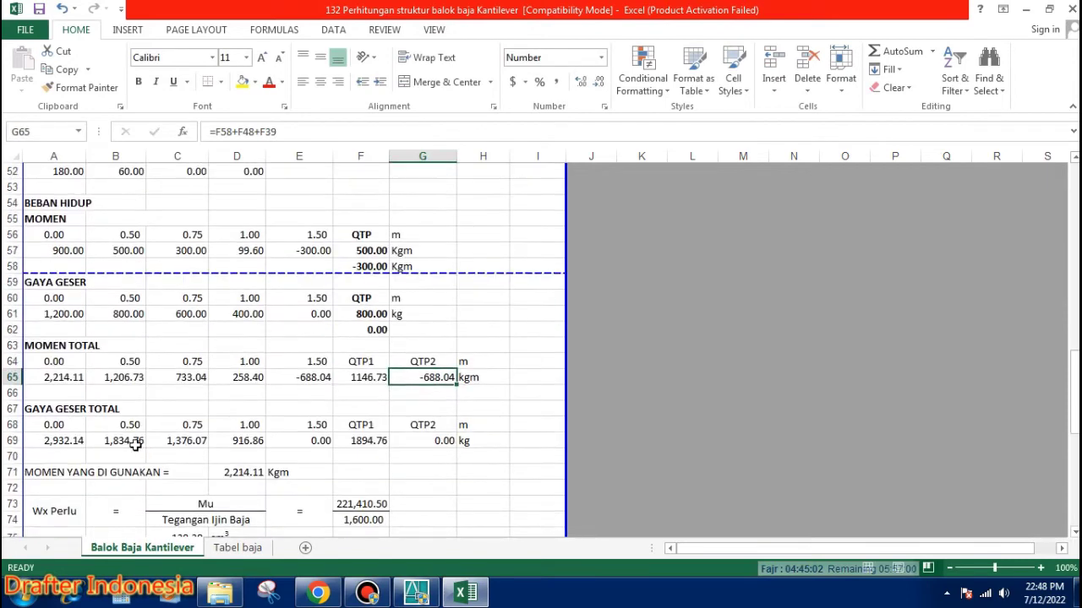
{"action": "double_click", "coordinate": [73, 440]}
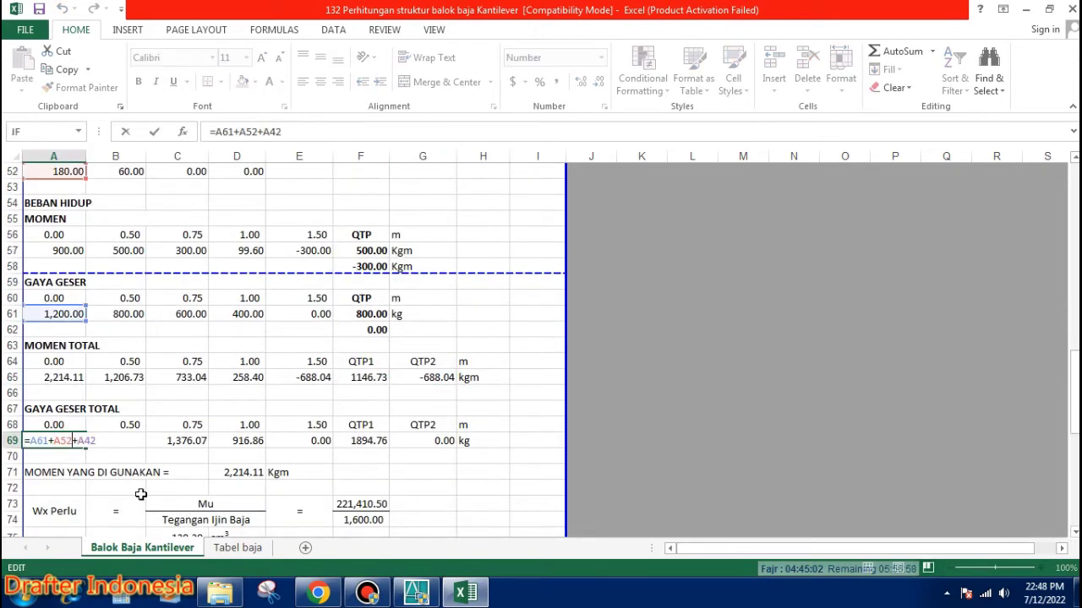
{"action": "key", "text": "Escape"}
{"action": "left_click", "coordinate": [129, 426]}
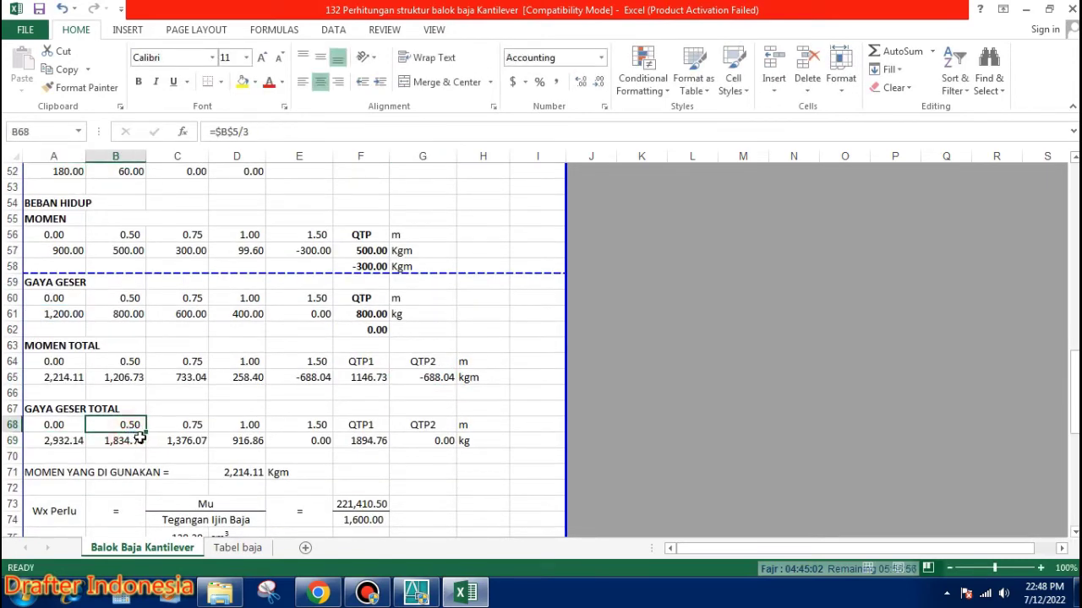
{"action": "double_click", "coordinate": [139, 439]}
{"action": "key", "text": "Escape"}
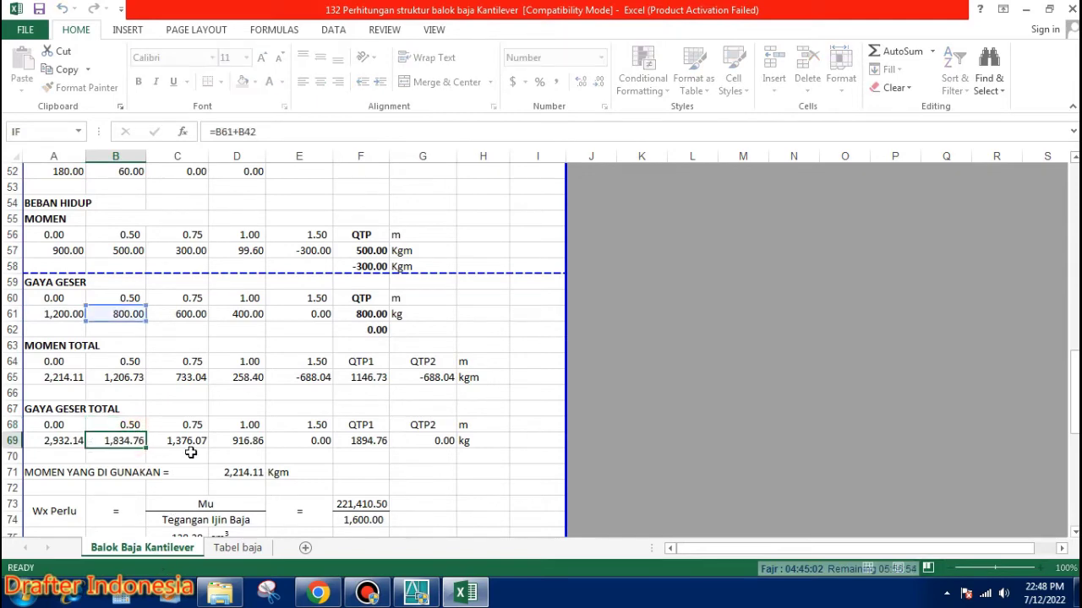
{"action": "double_click", "coordinate": [189, 443]}
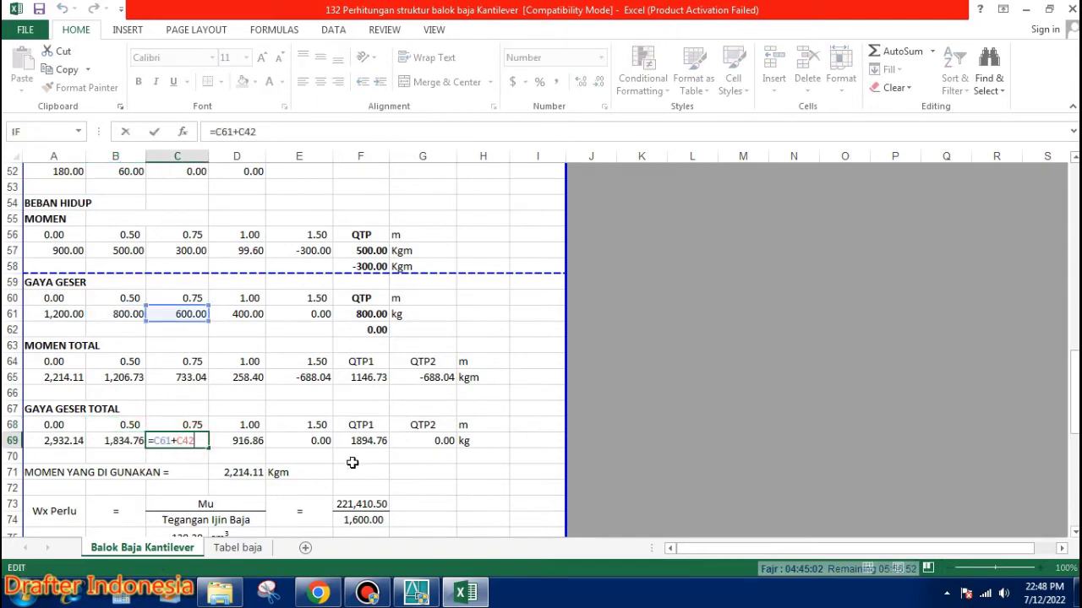
{"action": "key", "text": "Escape"}
{"action": "double_click", "coordinate": [257, 441]}
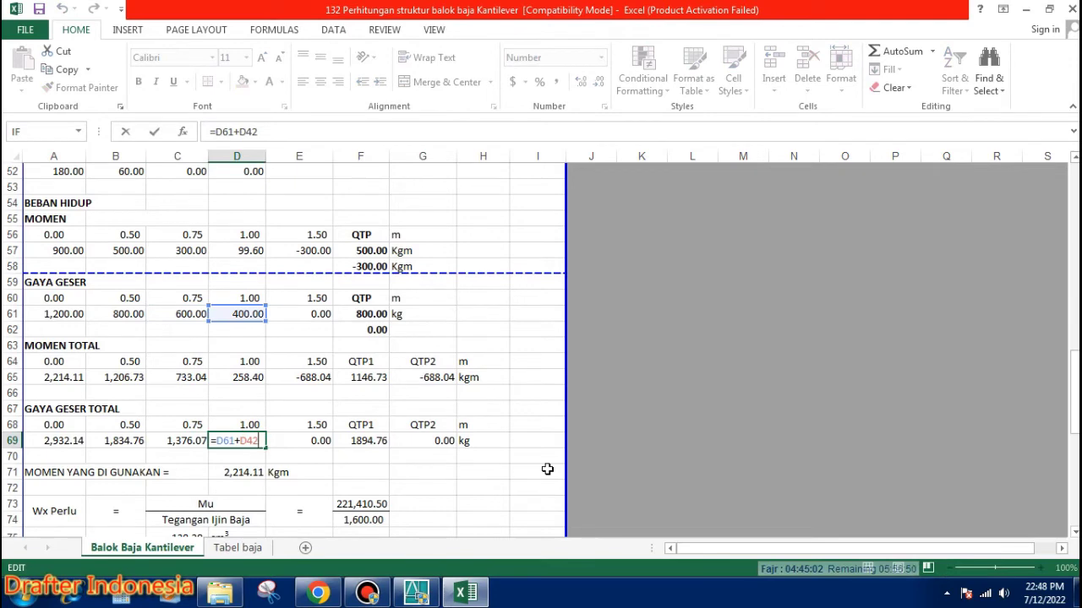
{"action": "key", "text": "Escape"}
{"action": "double_click", "coordinate": [319, 440]}
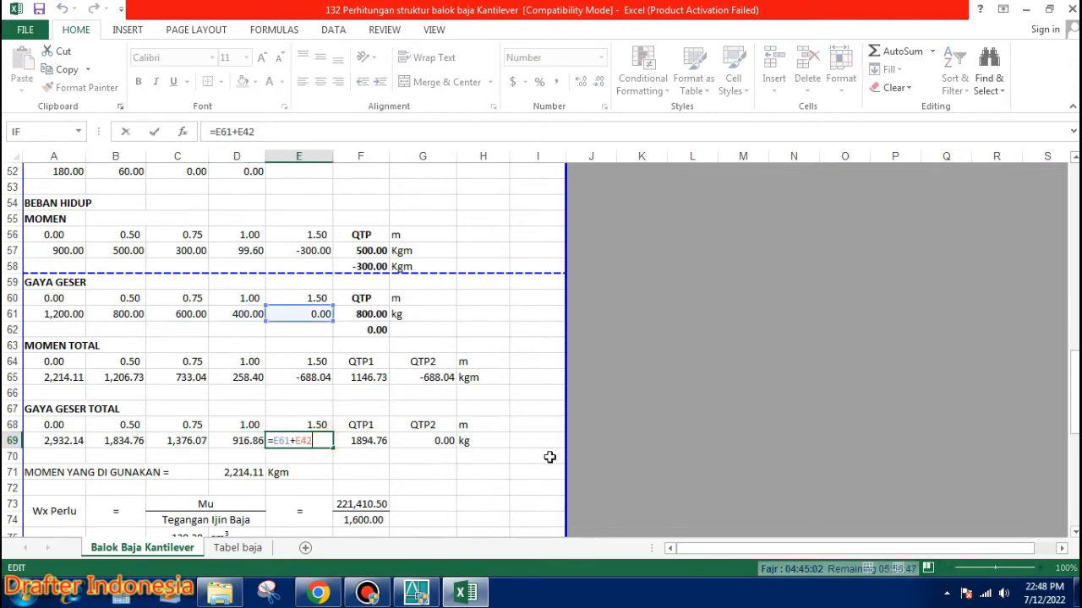
{"action": "key", "text": "Escape"}
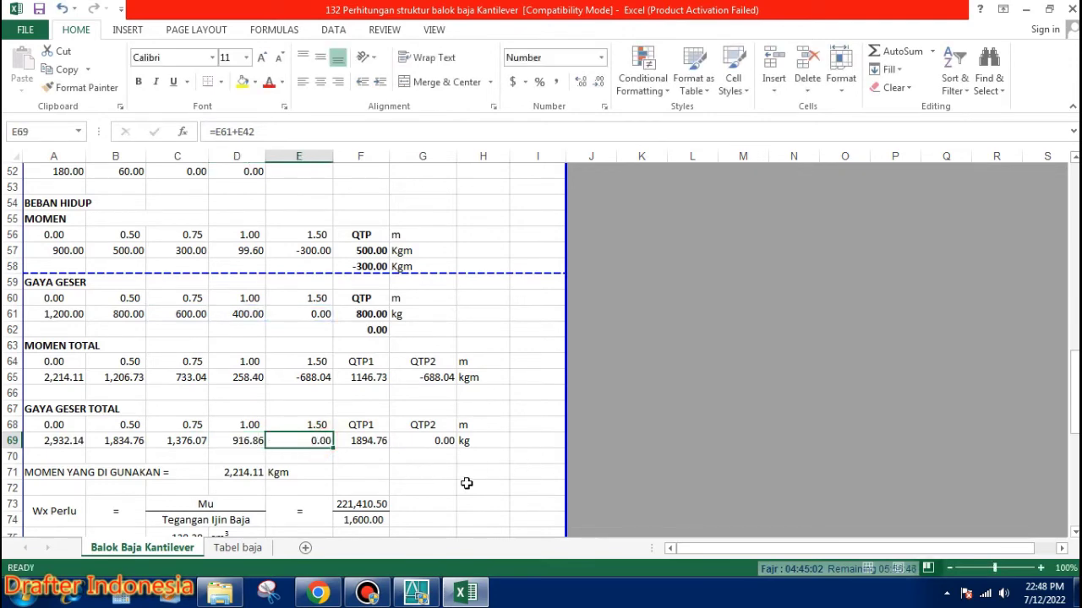
Examine the GAYA GESER TOTAL formulas at QTP1 in F69 and QTP2 in G69
{"action": "double_click", "coordinate": [372, 443]}
{"action": "key", "text": "Escape"}
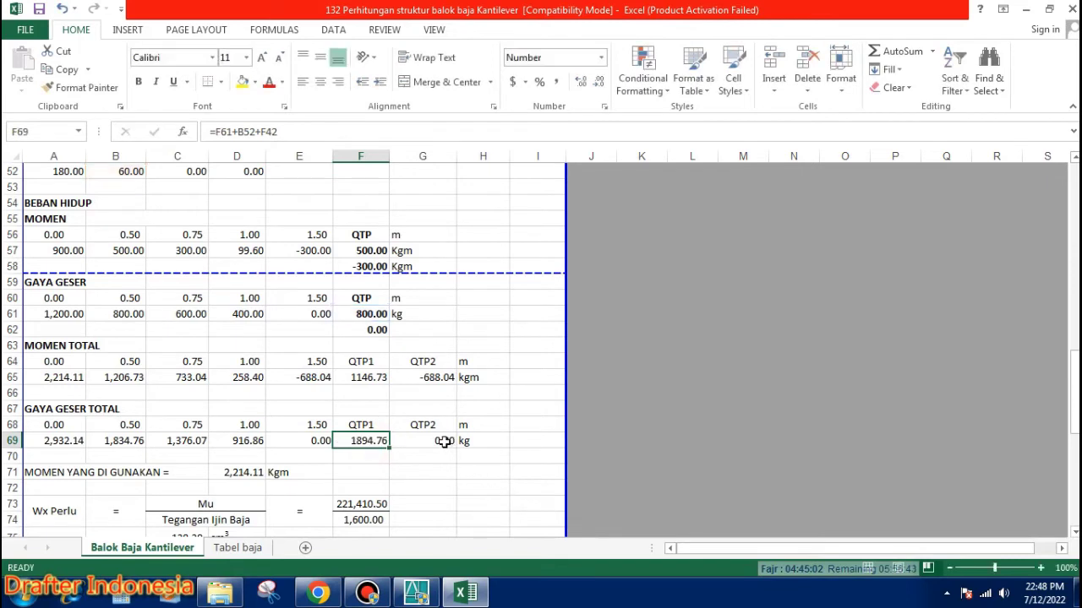
{"action": "double_click", "coordinate": [443, 441]}
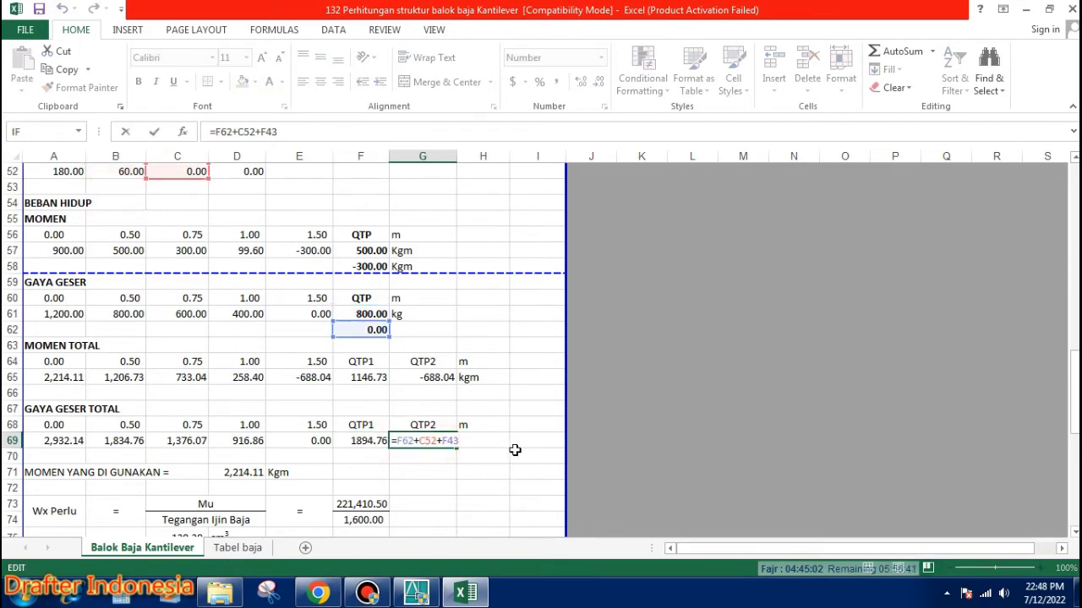
{"action": "key", "text": "Escape"}
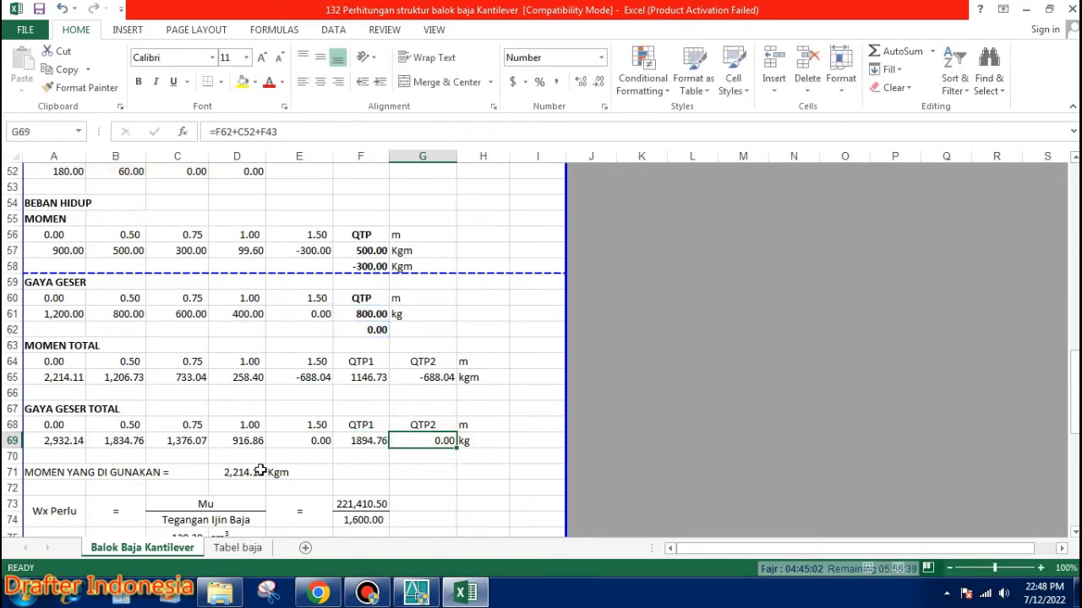
Examine the MOMEN YANG DI GUNAKAN formula in D71 and the Mu conversion formula in F73
{"action": "double_click", "coordinate": [254, 473]}
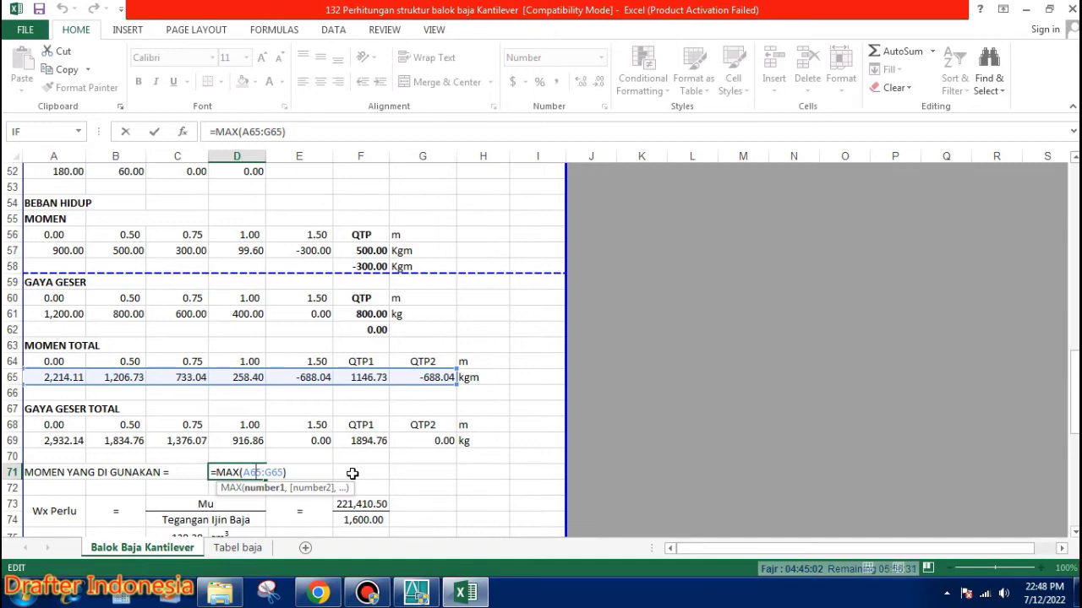
{"action": "key", "text": "ctrl+Return"}
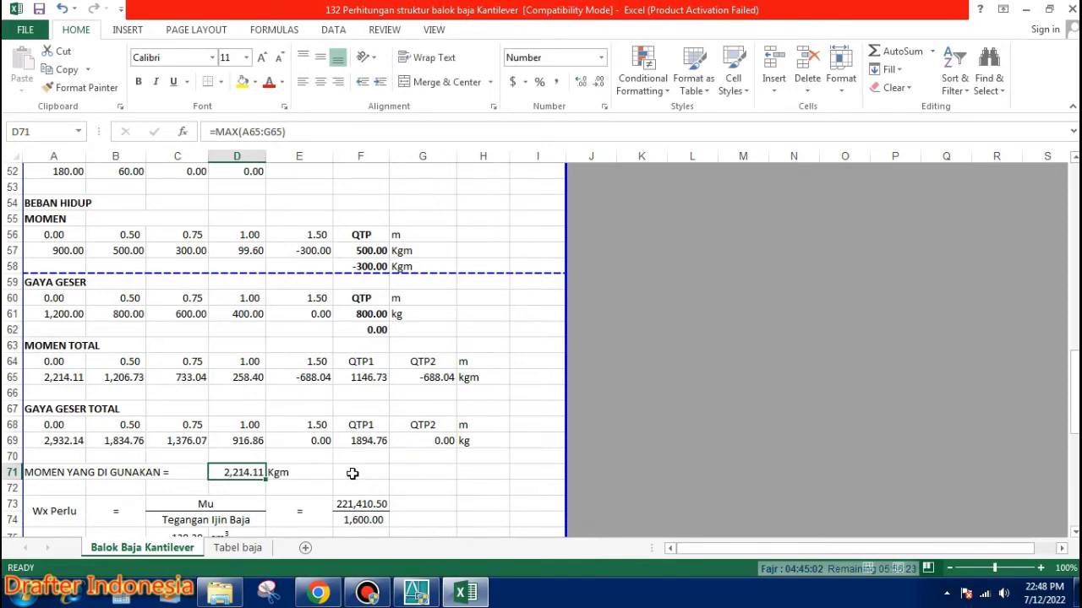
{"action": "scroll", "coordinate": [371, 466], "scroll_direction": "down", "scroll_amount": 1}
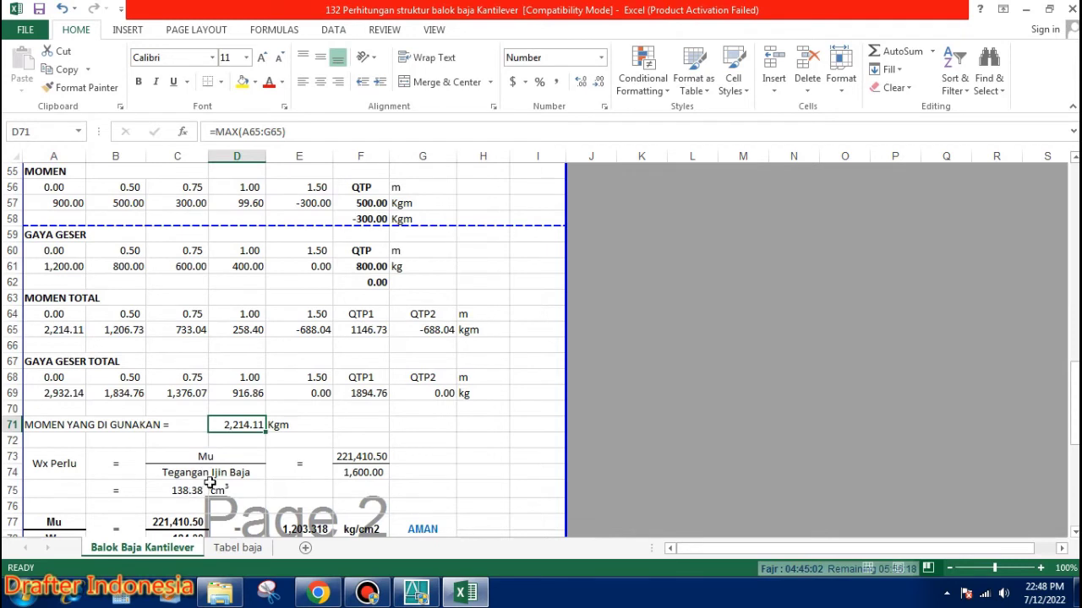
{"action": "double_click", "coordinate": [363, 457]}
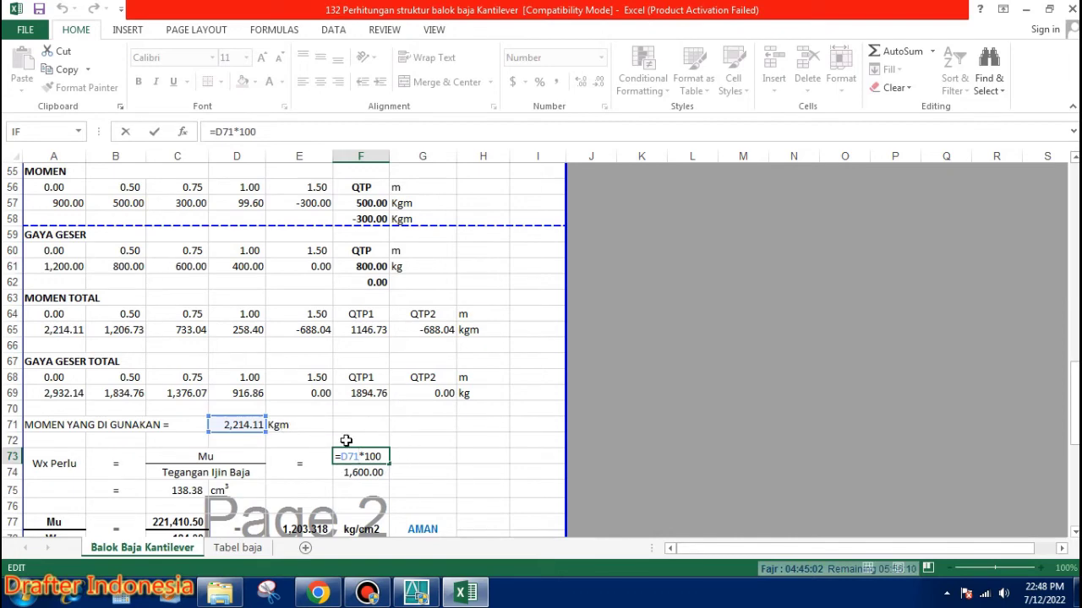
{"action": "key", "text": "Return"}
Examine the Tegangan Ijin Baja reference in F74 and the Wx Perlu division formula in C75
{"action": "type", "text": "=D7"}
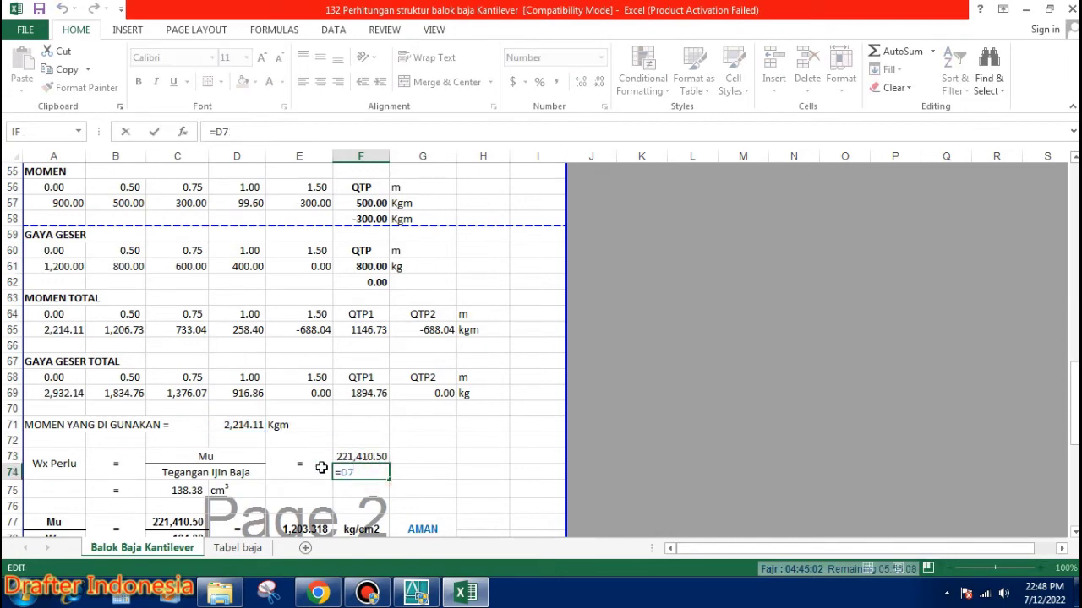
{"action": "key", "text": "ctrl+Return"}
{"action": "scroll", "coordinate": [252, 442], "scroll_direction": "down", "scroll_amount": 1}
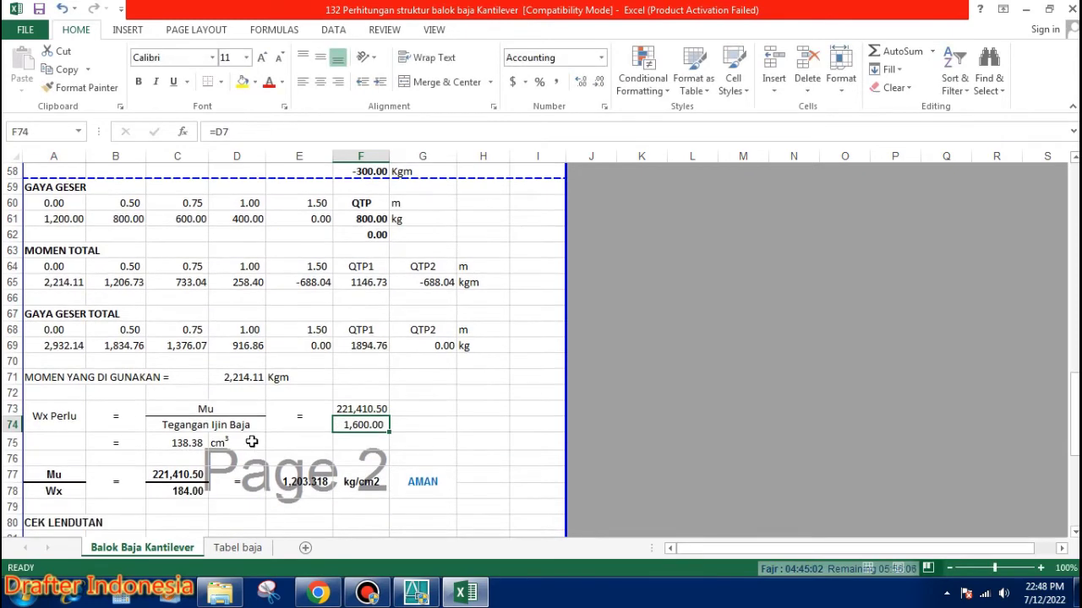
{"action": "left_click", "coordinate": [178, 443]}
{"action": "type", "text": "=F73/F74"}
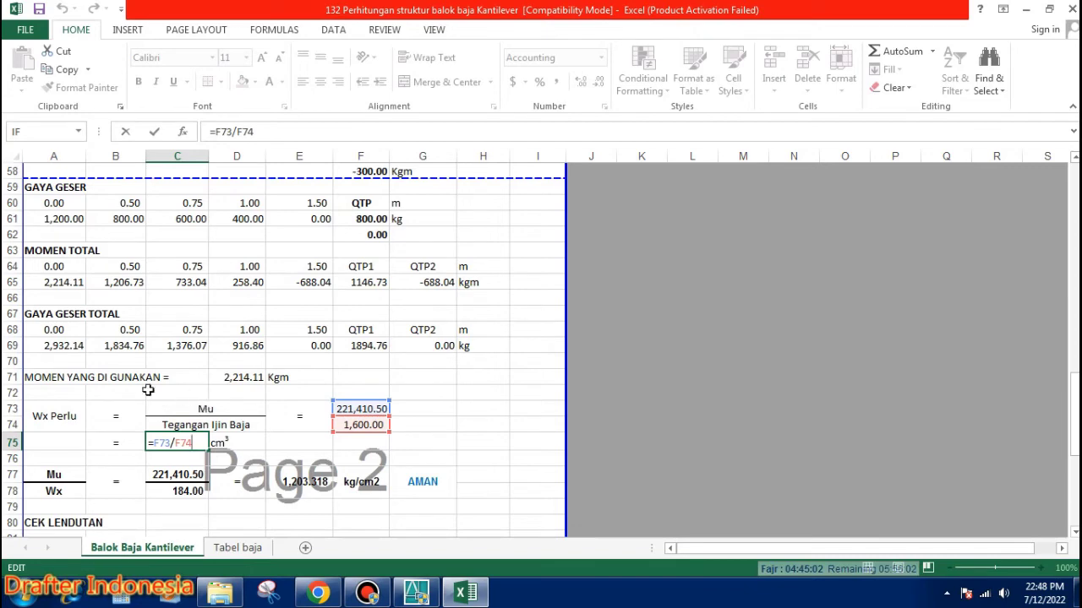
{"action": "key", "text": "ctrl+Return"}
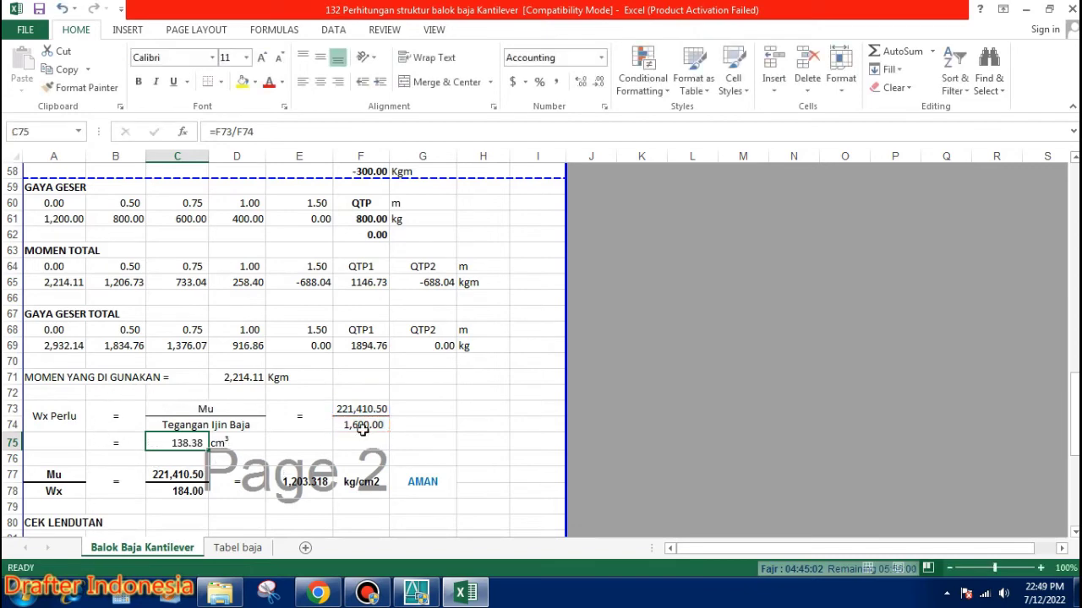
Examine the Mu and Wx references in C77 and C78 and the resulting stress formula in E77
{"action": "scroll", "coordinate": [362, 430], "scroll_direction": "down", "scroll_amount": 1}
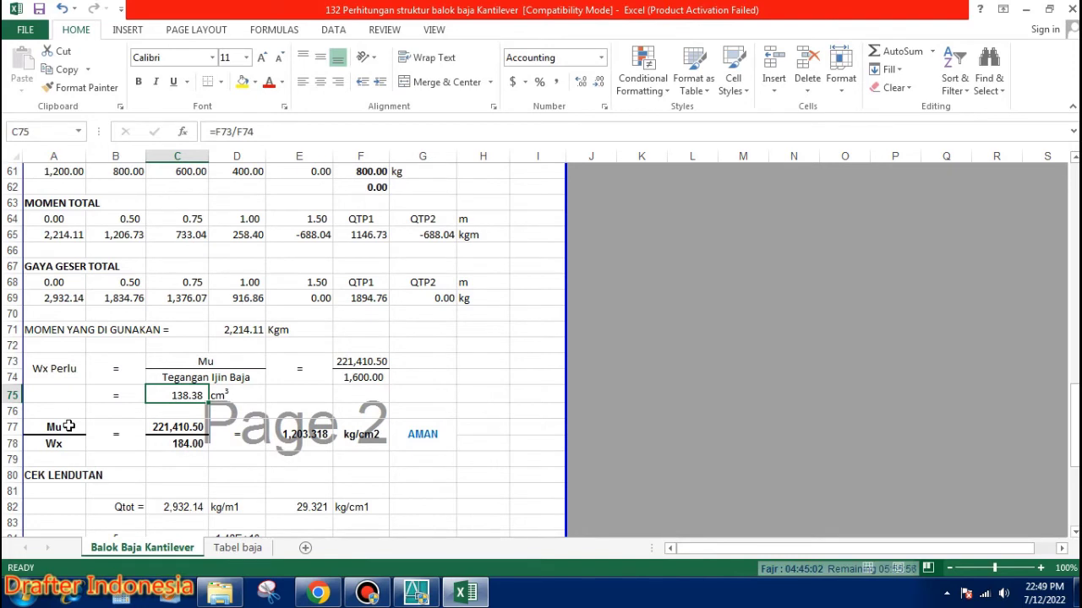
{"action": "double_click", "coordinate": [186, 427]}
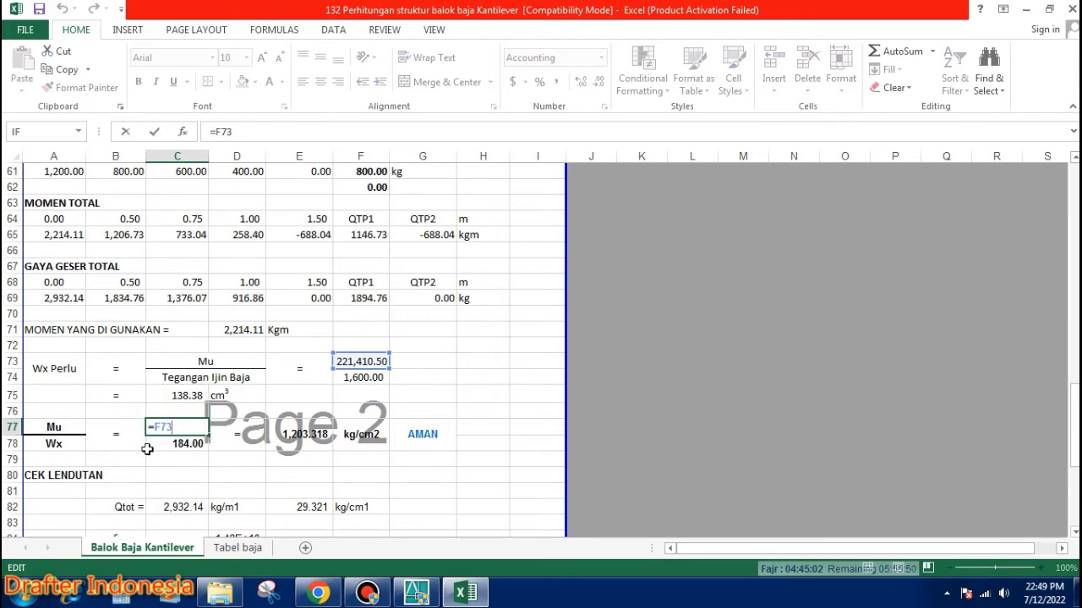
{"action": "key", "text": "Escape"}
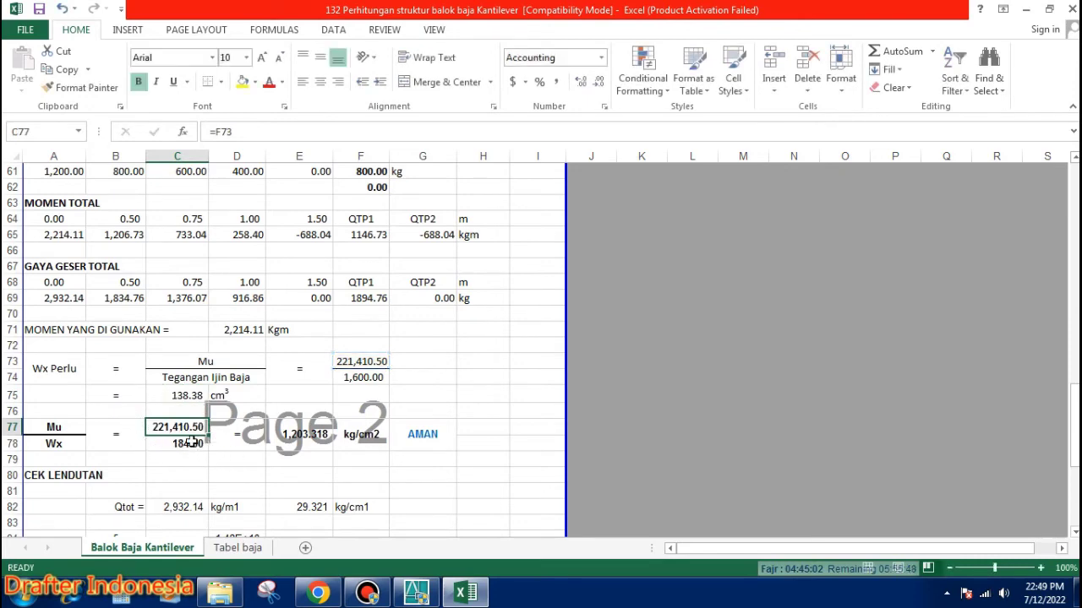
{"action": "double_click", "coordinate": [189, 441]}
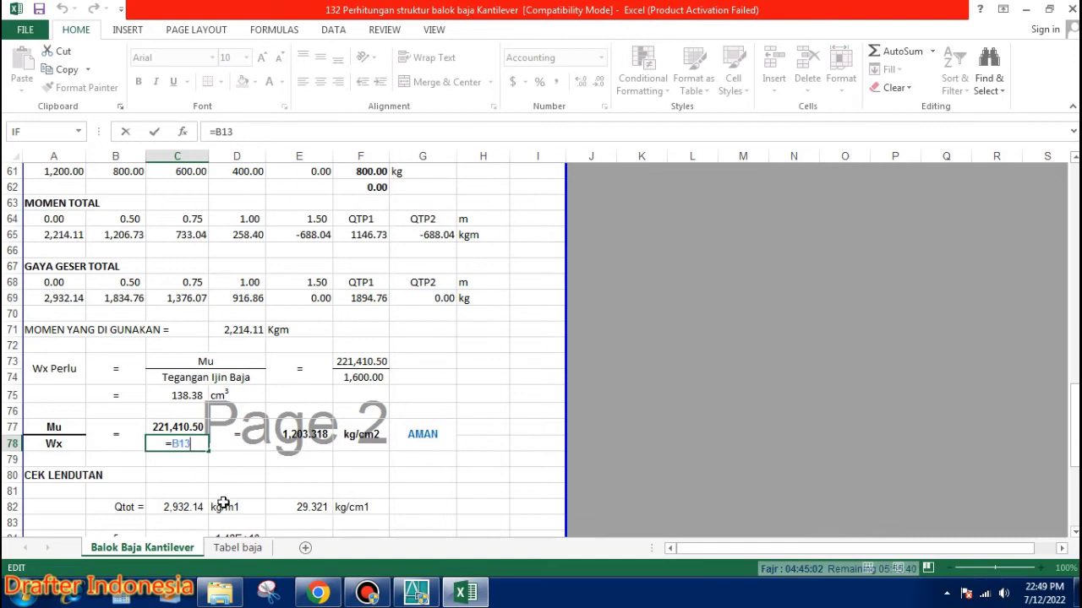
{"action": "key", "text": "Escape"}
{"action": "double_click", "coordinate": [313, 434]}
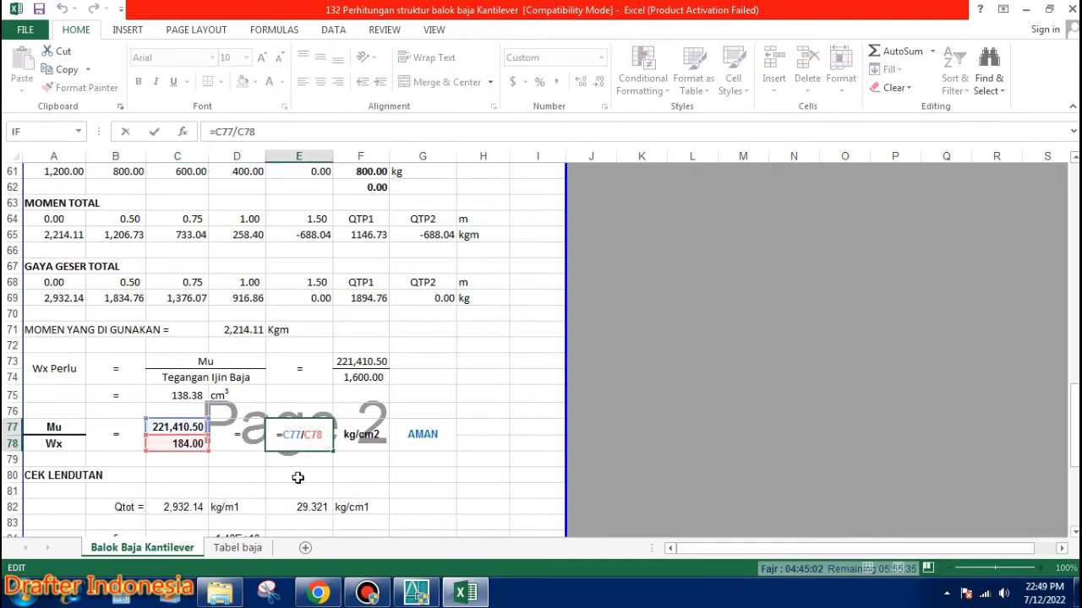
{"action": "key", "text": "Escape"}
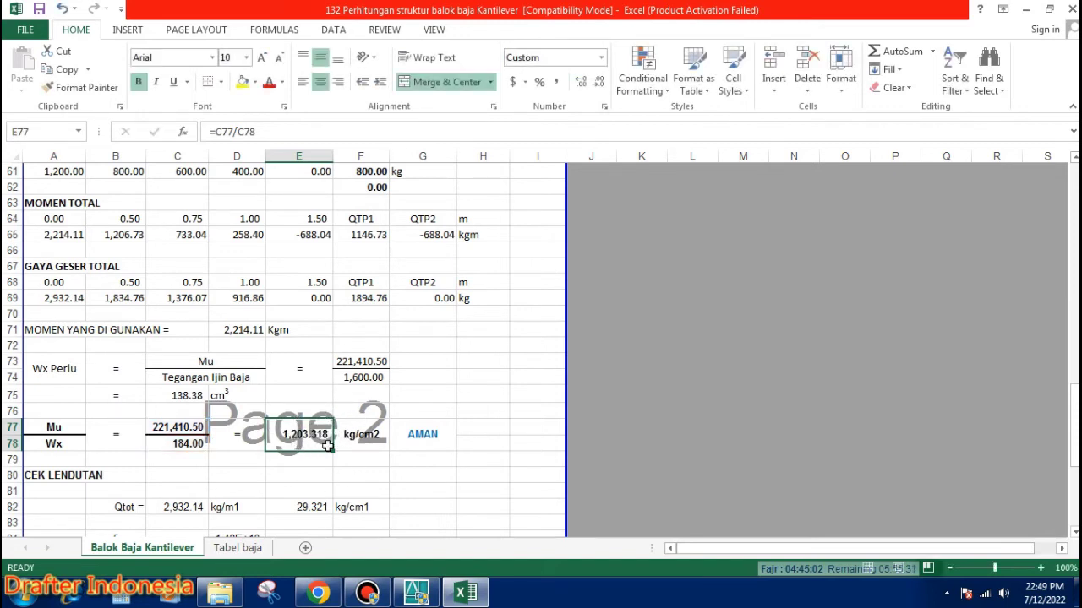
Check the AMAN/BAHAYA condition in G77 and test it by entering 2000 as the stress in E77
{"action": "left_click", "coordinate": [422, 432]}
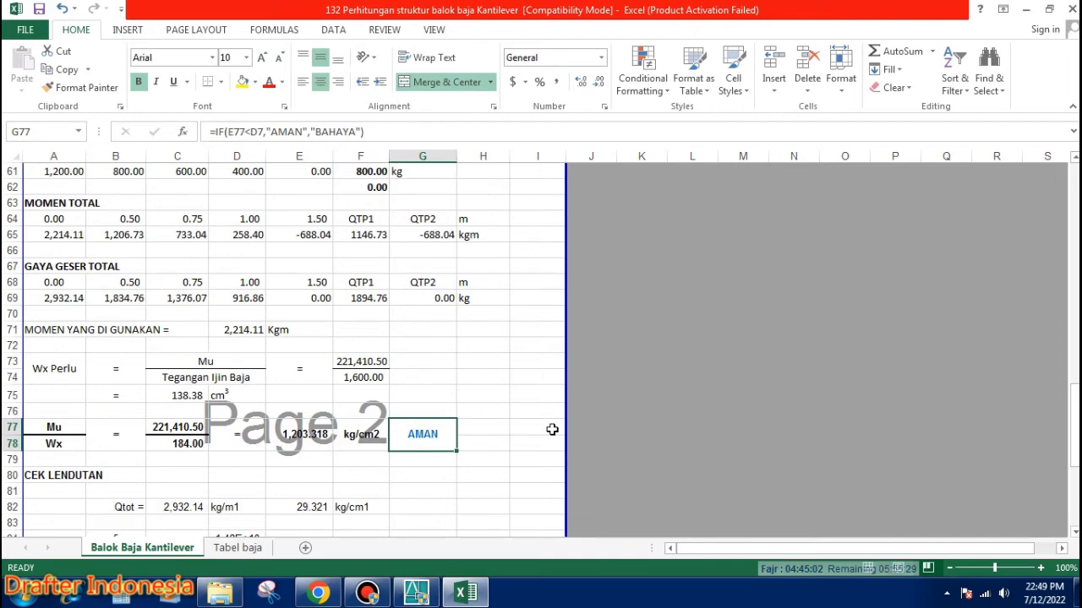
{"action": "left_click", "coordinate": [317, 436]}
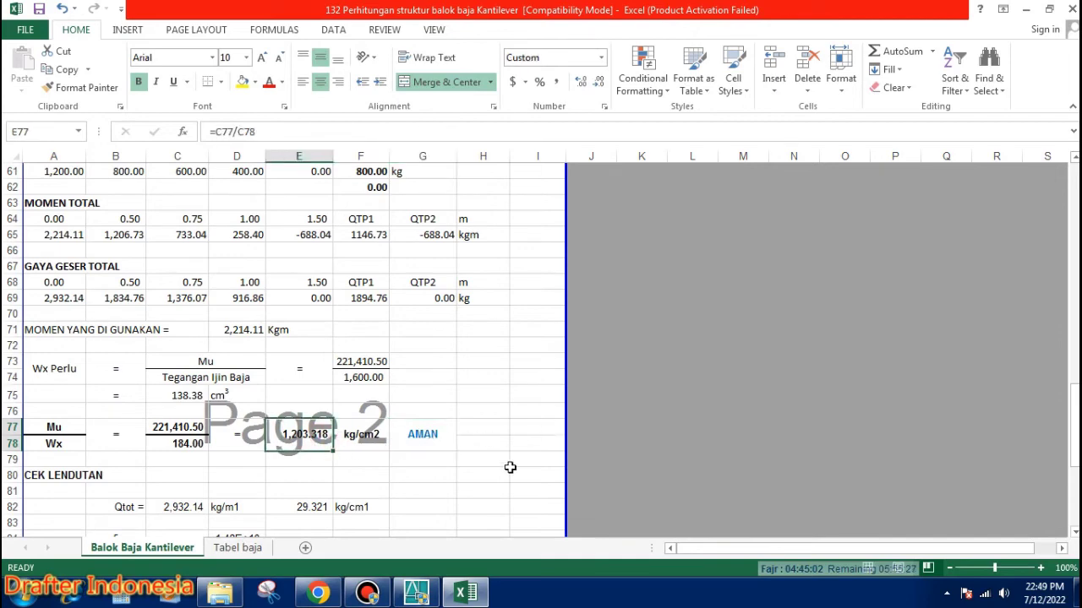
{"action": "type", "text": "2000"}
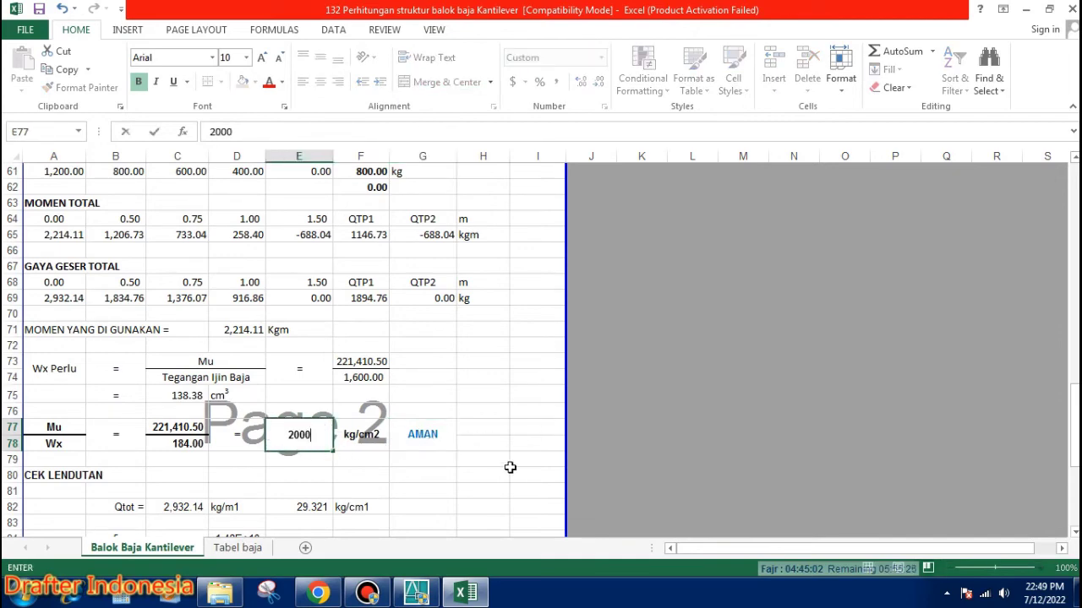
{"action": "key", "text": "Return"}
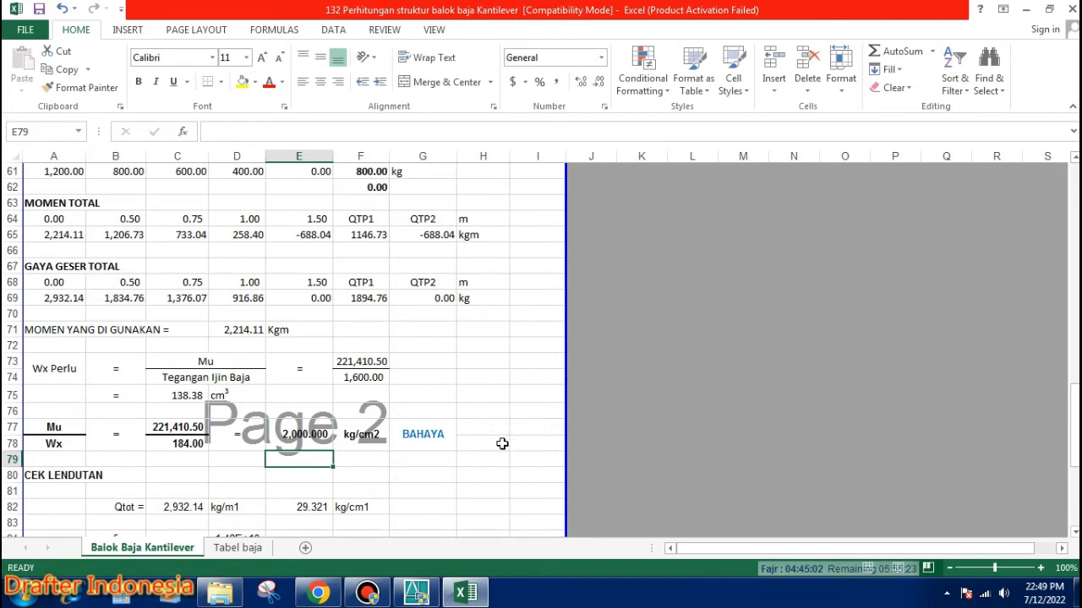
Try the comma number style on E77, and undo it together with the 2000 entry
{"action": "left_click", "coordinate": [326, 436]}
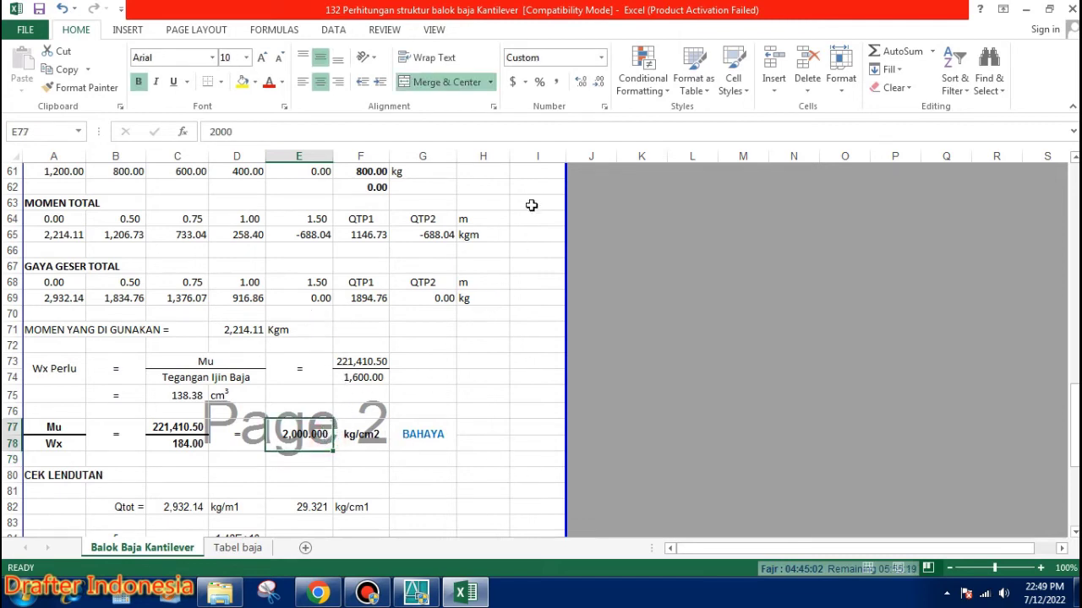
{"action": "left_click", "coordinate": [556, 81]}
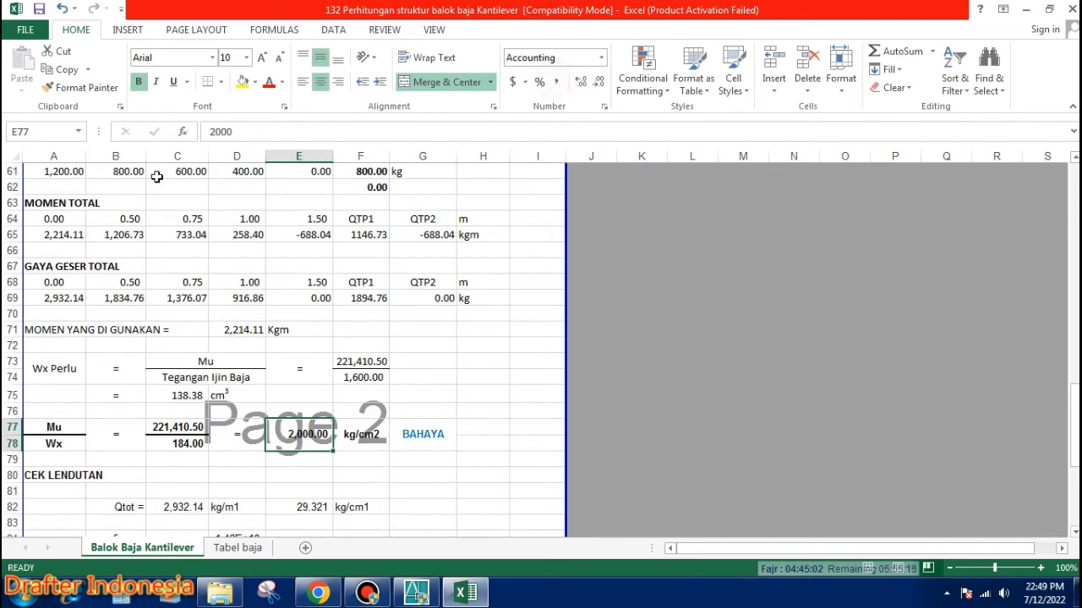
{"action": "left_click", "coordinate": [61, 10]}
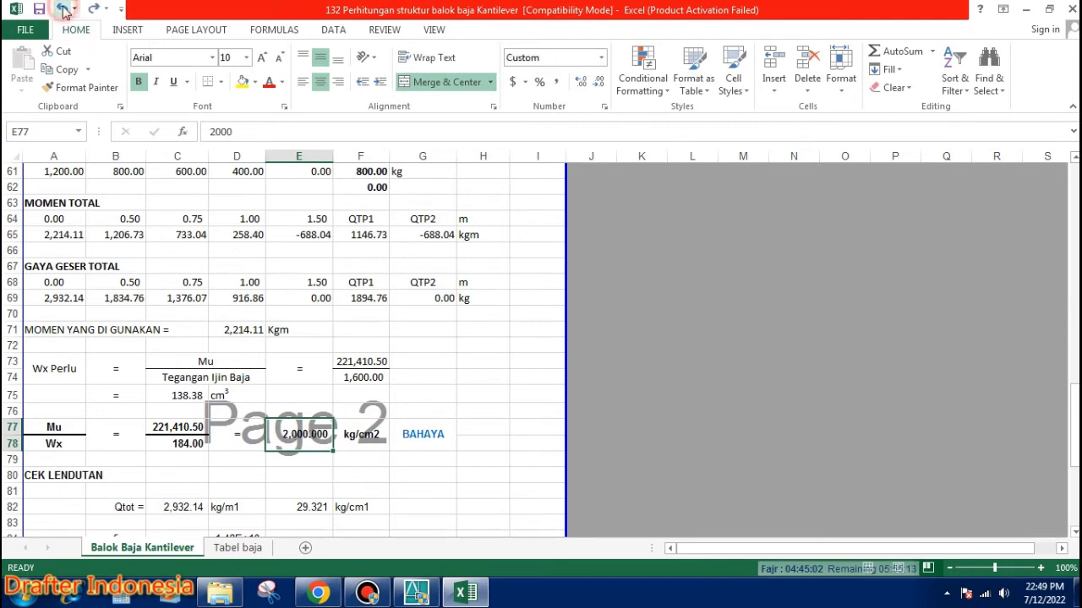
{"action": "left_click", "coordinate": [62, 10]}
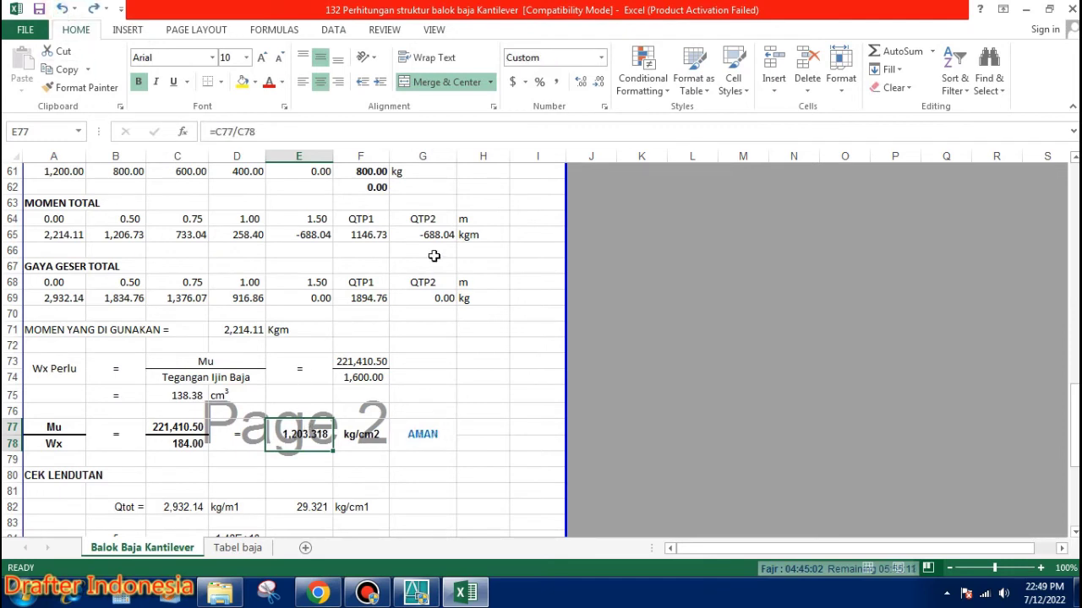
Format the stress result in E77 as Accounting with two decimals
{"action": "left_click", "coordinate": [584, 84]}
{"action": "left_click", "coordinate": [598, 84]}
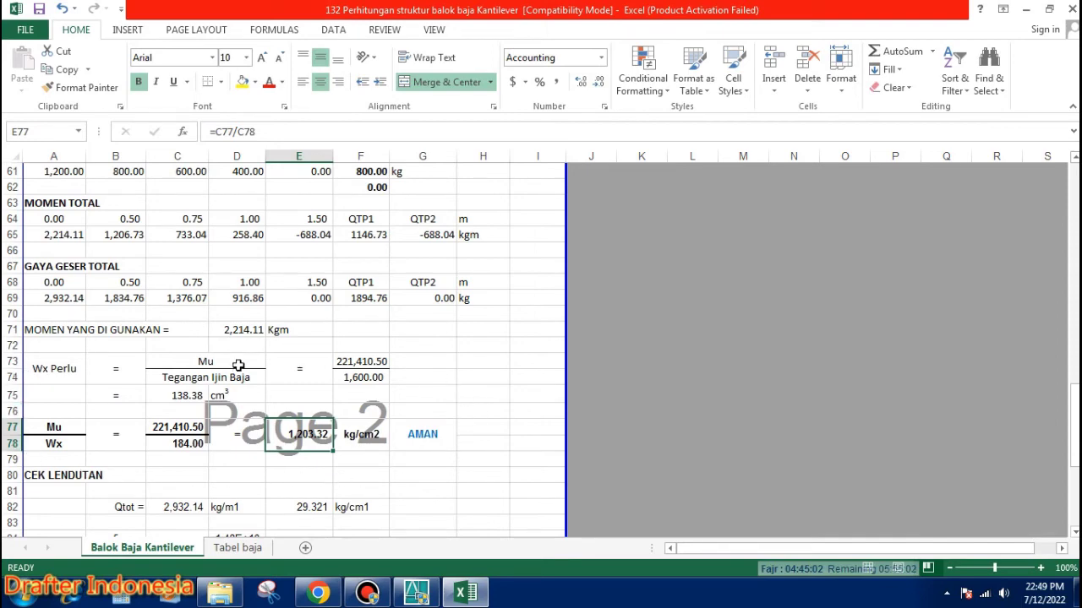
Examine the Qtot reference in C82 and its conversion to kg/cm1 in E82 under CEK LENDUTAN
{"action": "scroll", "coordinate": [482, 411], "scroll_direction": "down", "scroll_amount": 3}
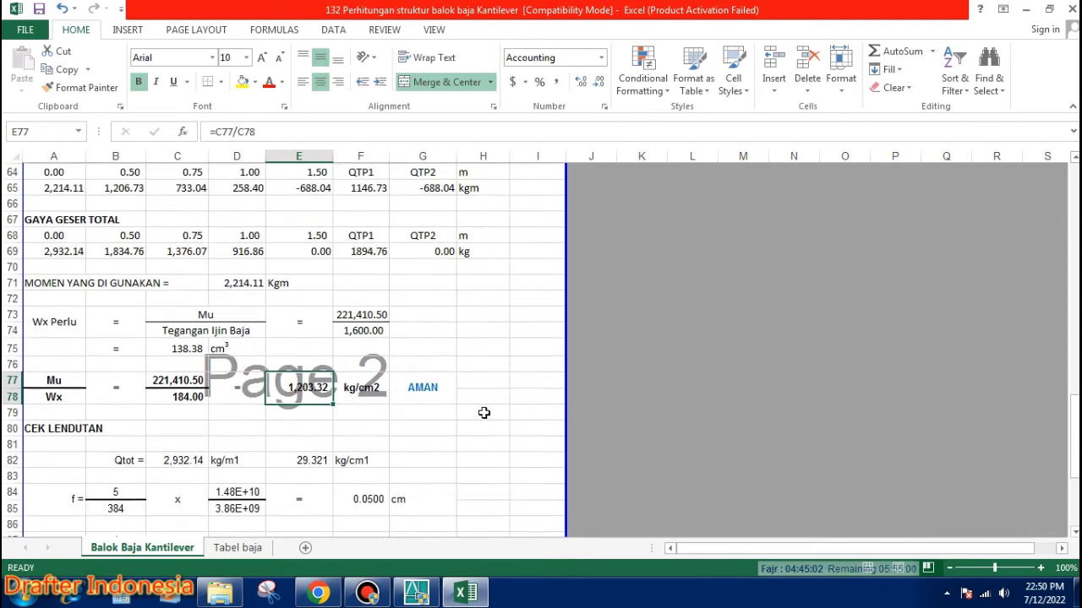
{"action": "double_click", "coordinate": [193, 364]}
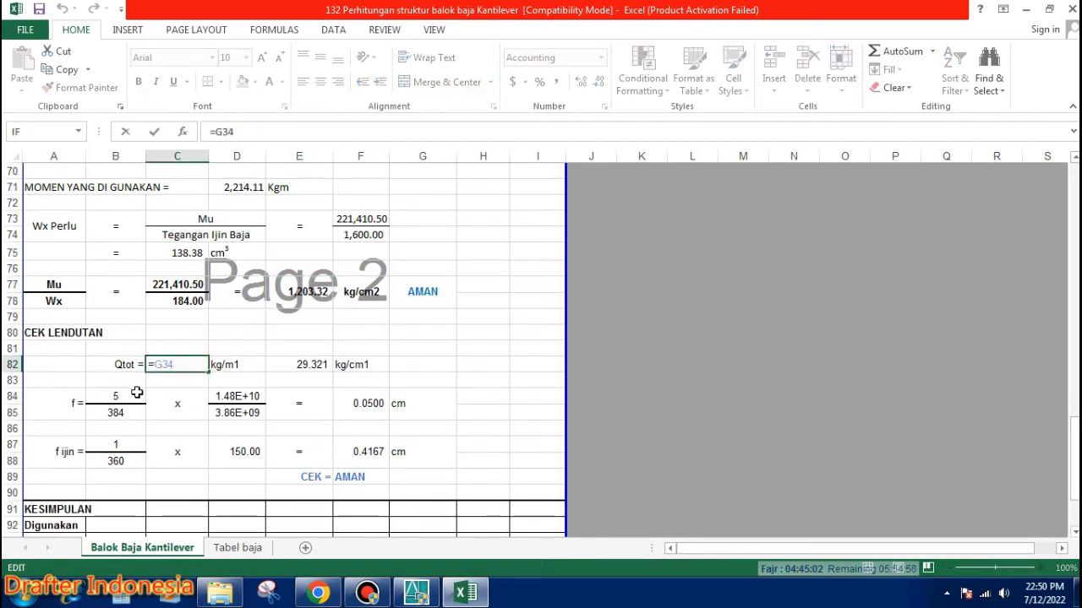
{"action": "double_click", "coordinate": [313, 365]}
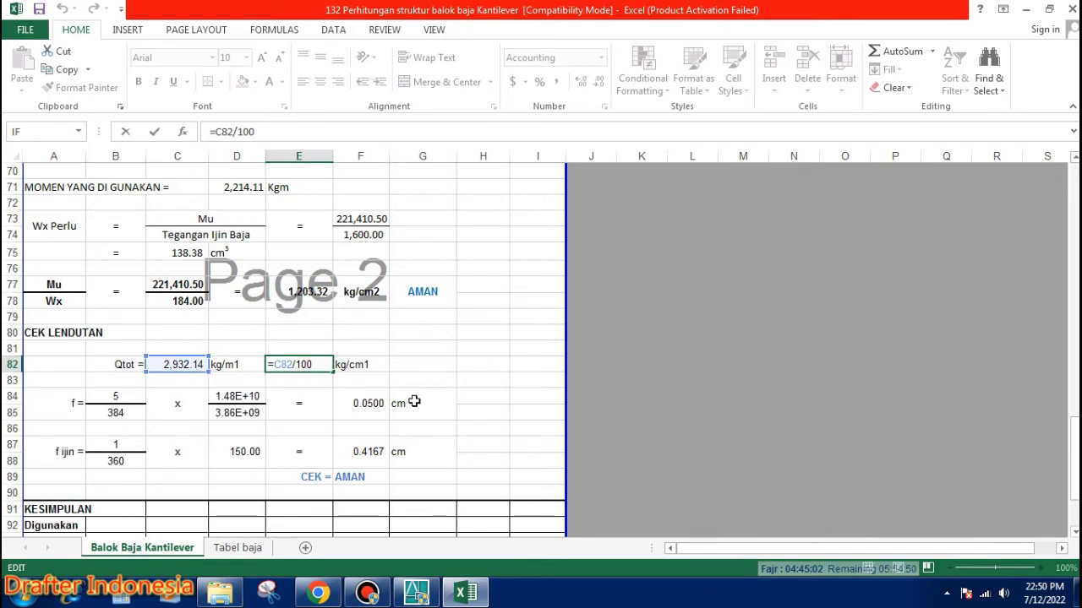
{"action": "key", "text": "ctrl+Return"}
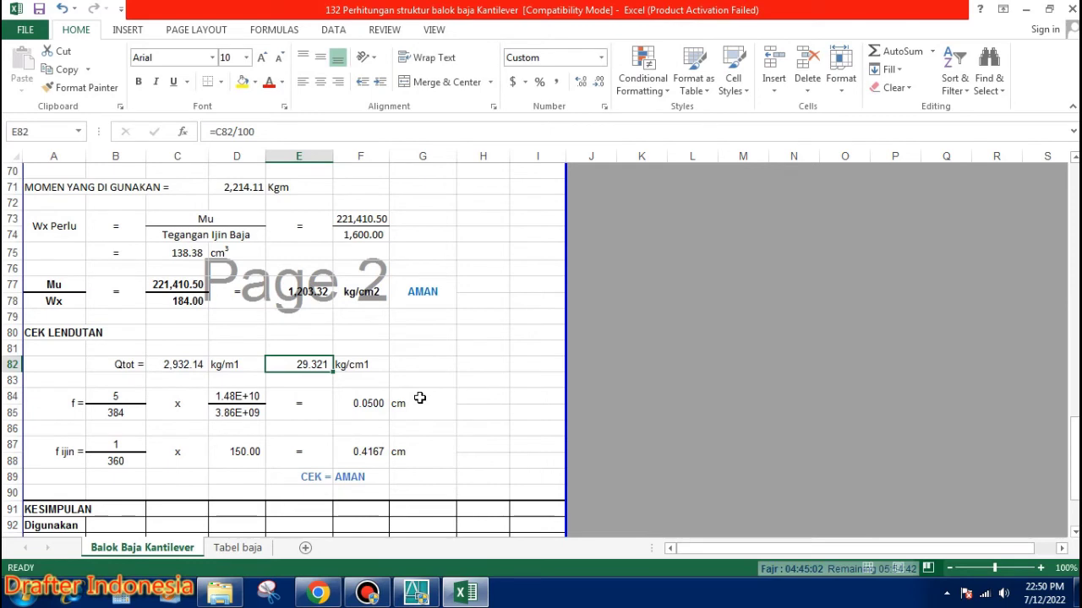
Examine the deflection coefficients in B84 and B85 and the load and stiffness formulas in D84 and D85
{"action": "left_click", "coordinate": [131, 394]}
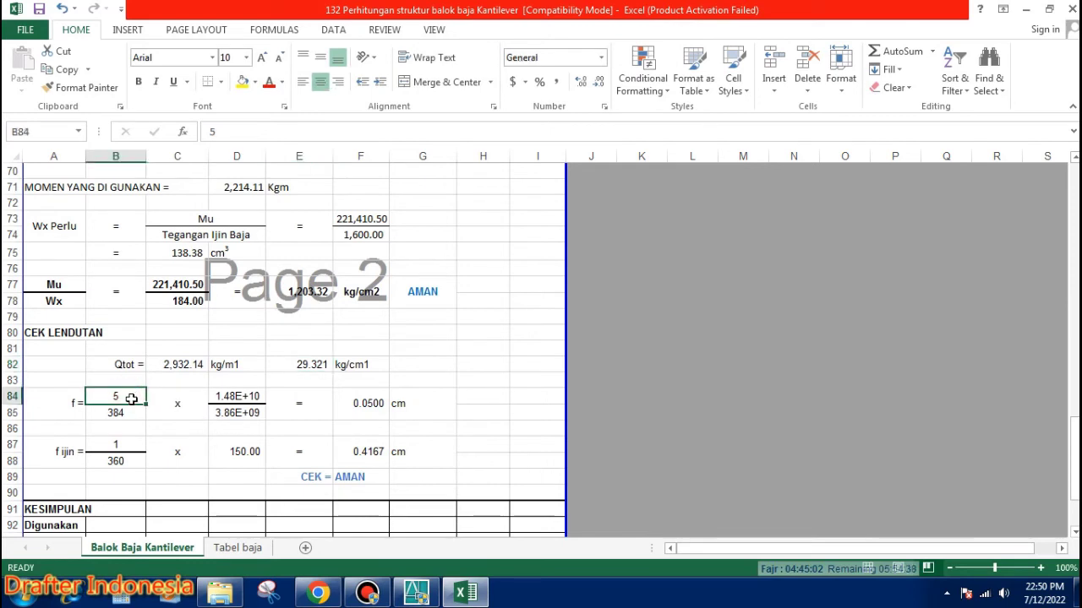
{"action": "left_click", "coordinate": [129, 412]}
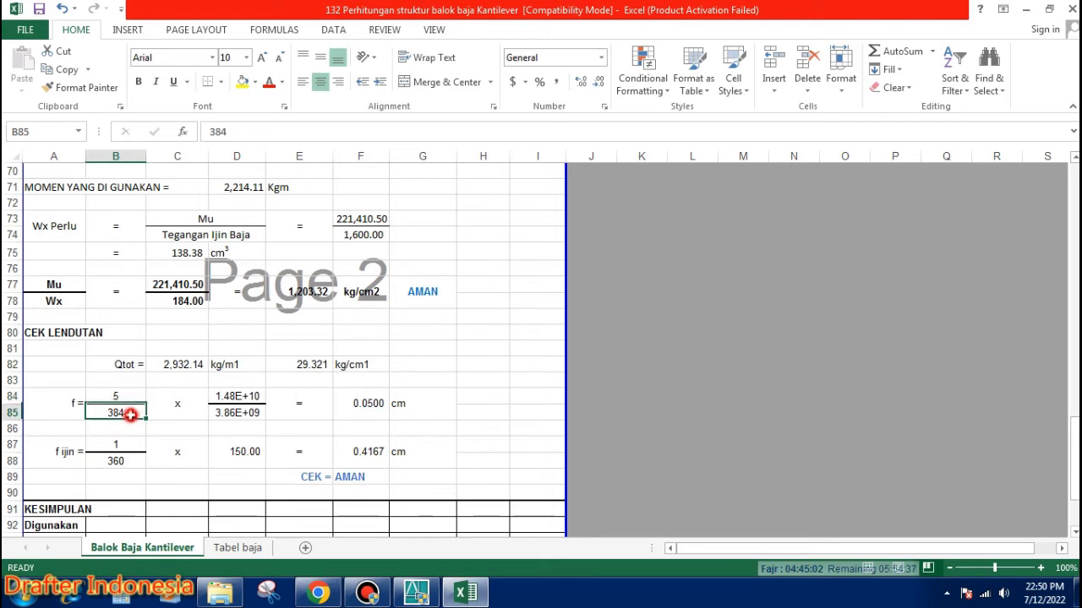
{"action": "double_click", "coordinate": [240, 395]}
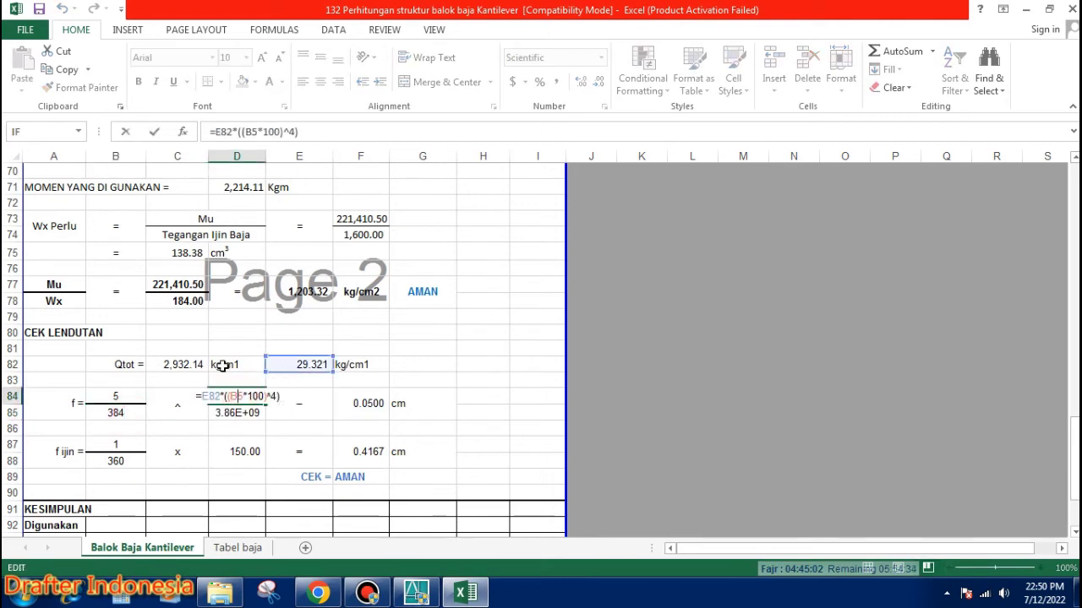
{"action": "left_click", "coordinate": [256, 411]}
{"action": "double_click", "coordinate": [254, 412]}
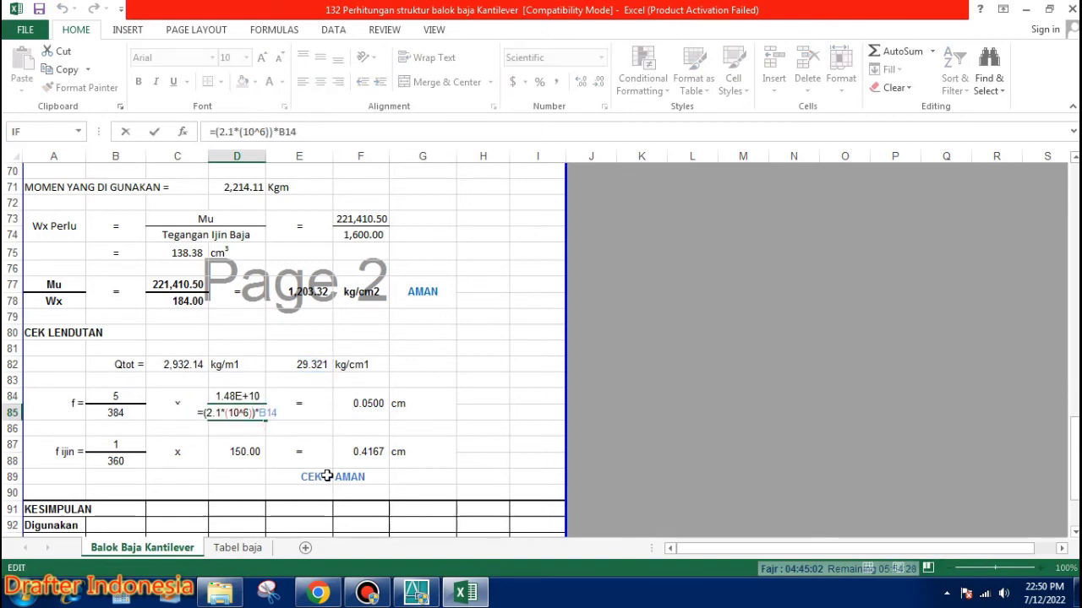
Examine the resulting deflection formula f in F84 and recheck the stiffness formula in D85
{"action": "left_click", "coordinate": [362, 403]}
{"action": "double_click", "coordinate": [361, 403]}
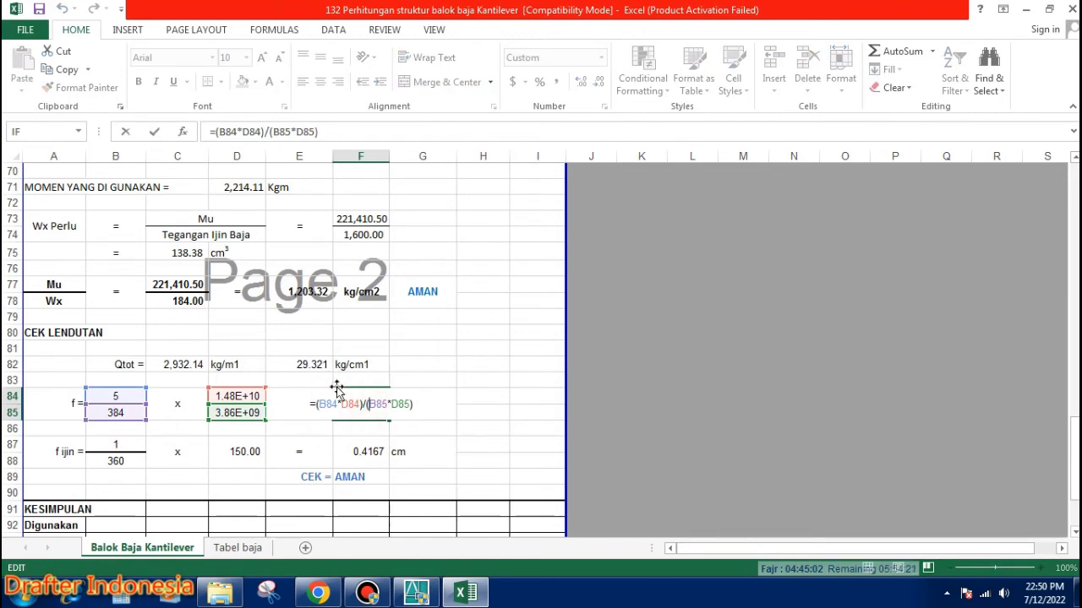
{"action": "key", "text": "Return"}
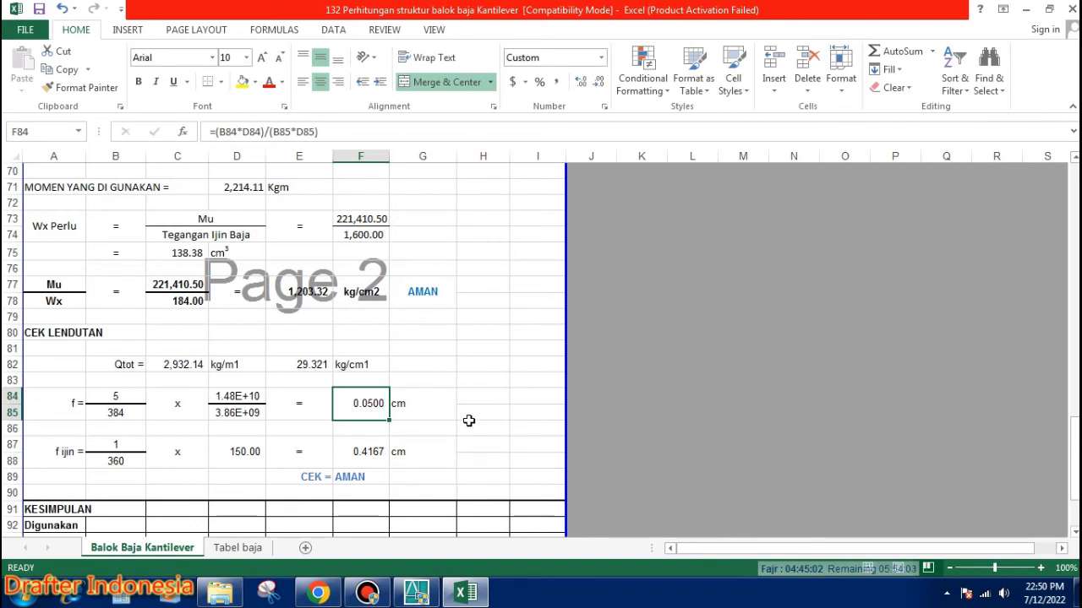
{"action": "double_click", "coordinate": [243, 414]}
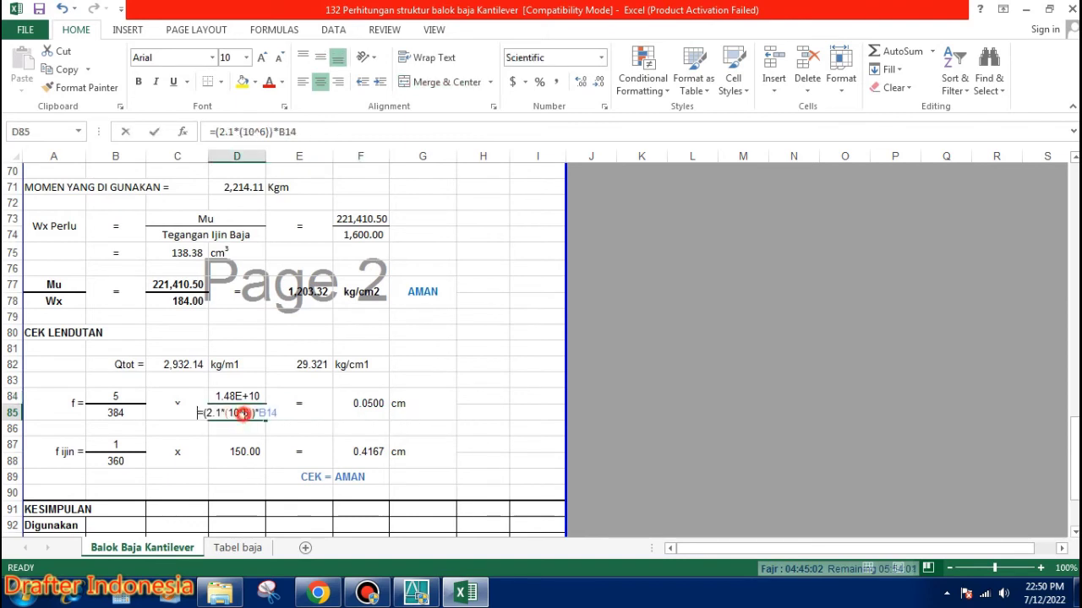
{"action": "key", "text": "Escape"}
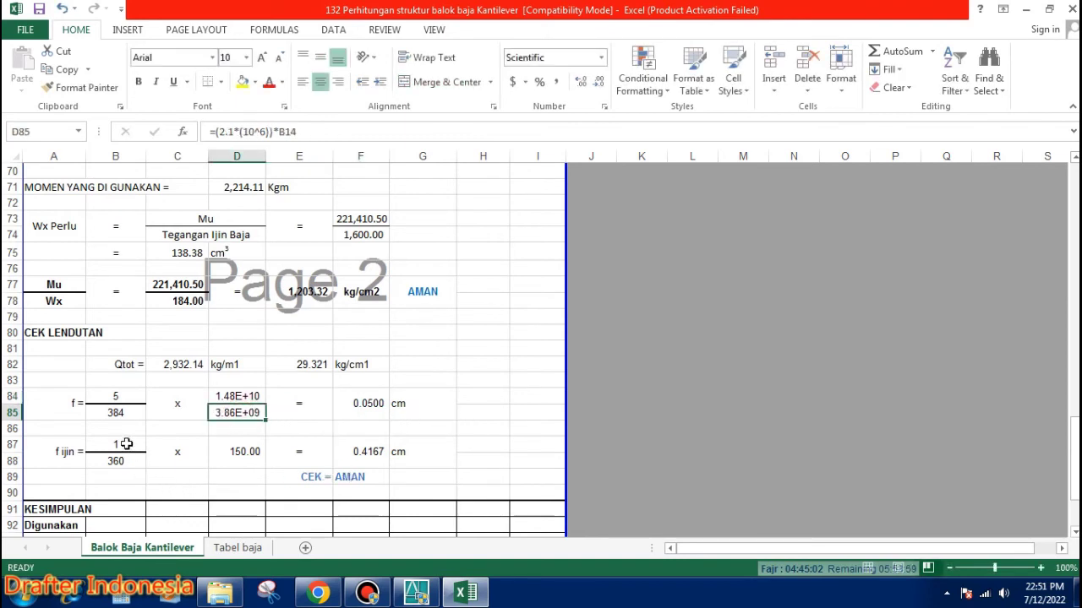
Examine the f ijin coefficients in B87 and B88, the span conversion in D87 and the allowable deflection formula in F87
{"action": "left_click", "coordinate": [122, 445]}
{"action": "left_click", "coordinate": [124, 458]}
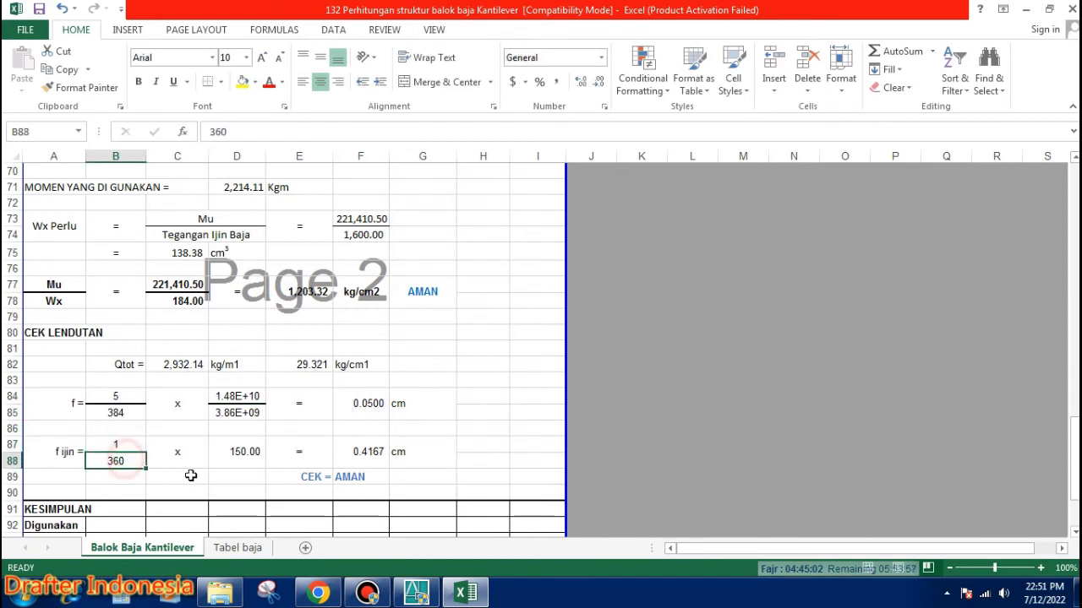
{"action": "double_click", "coordinate": [251, 452]}
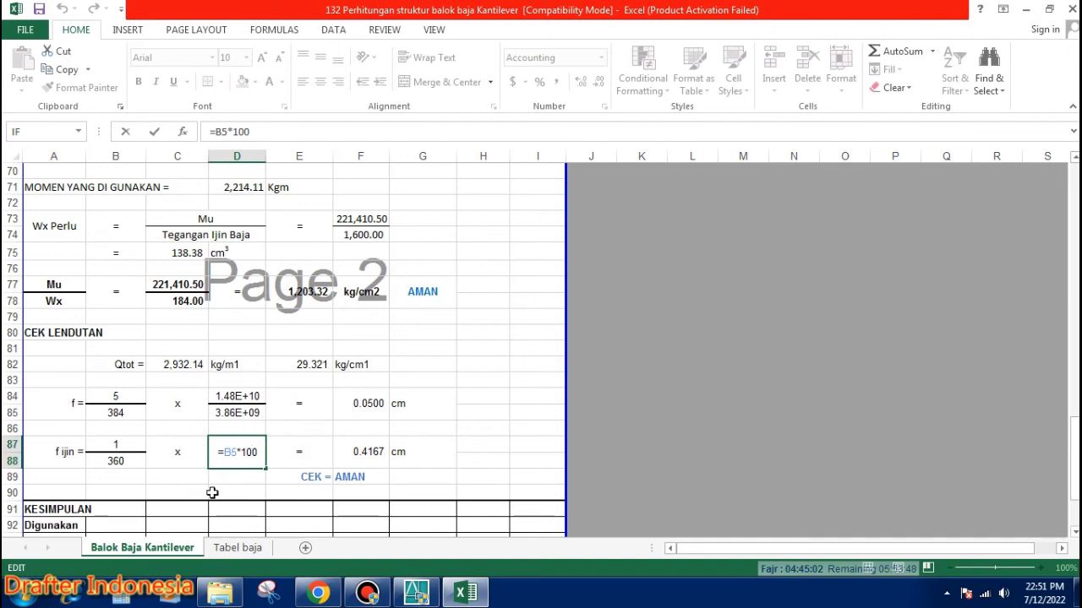
{"action": "key", "text": "Escape"}
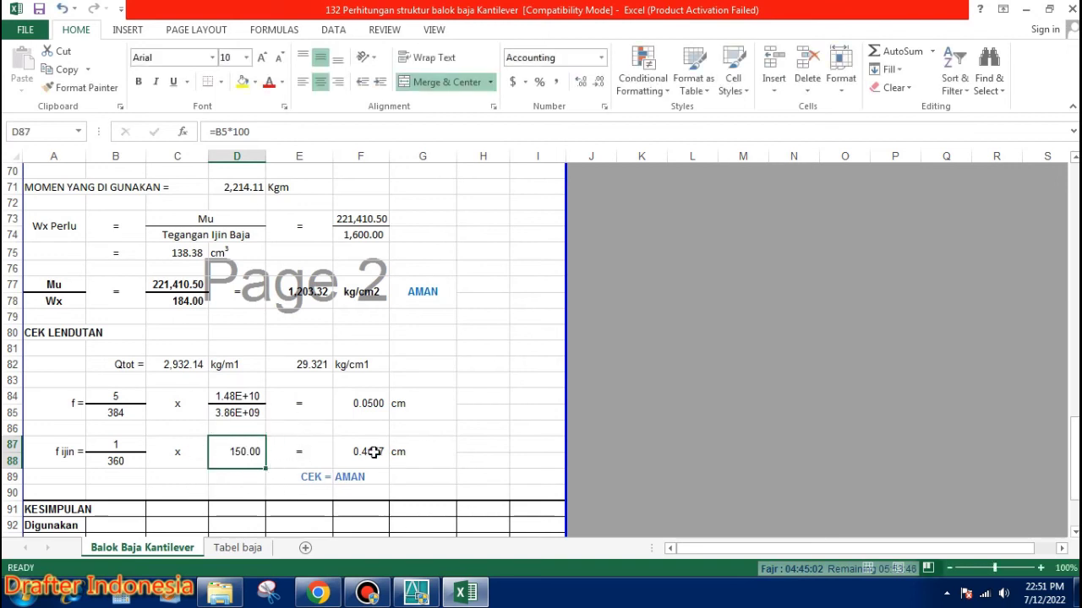
{"action": "double_click", "coordinate": [374, 452]}
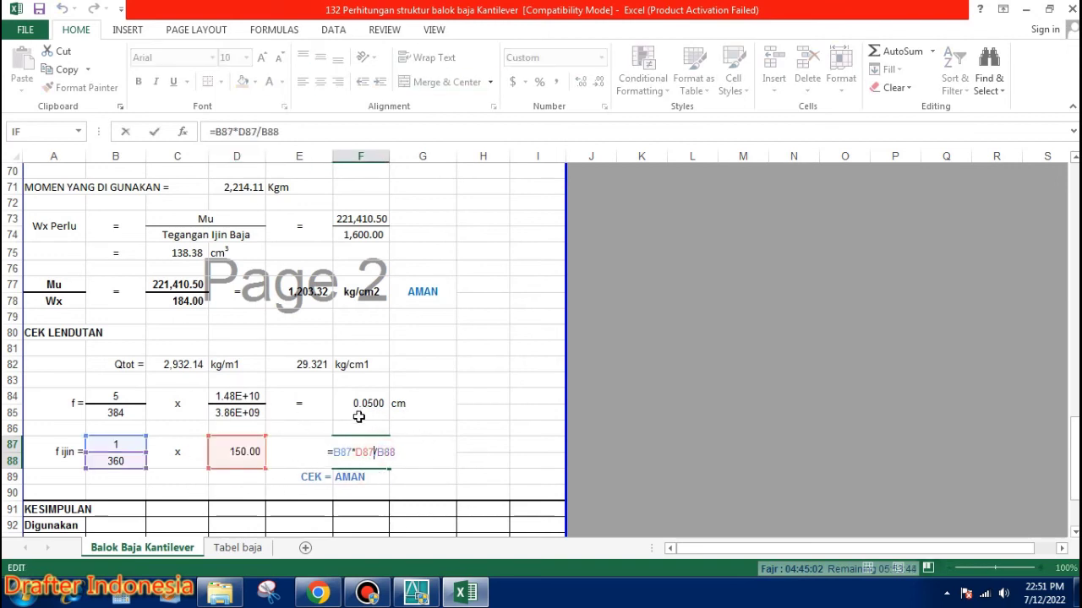
{"action": "key", "text": "Escape"}
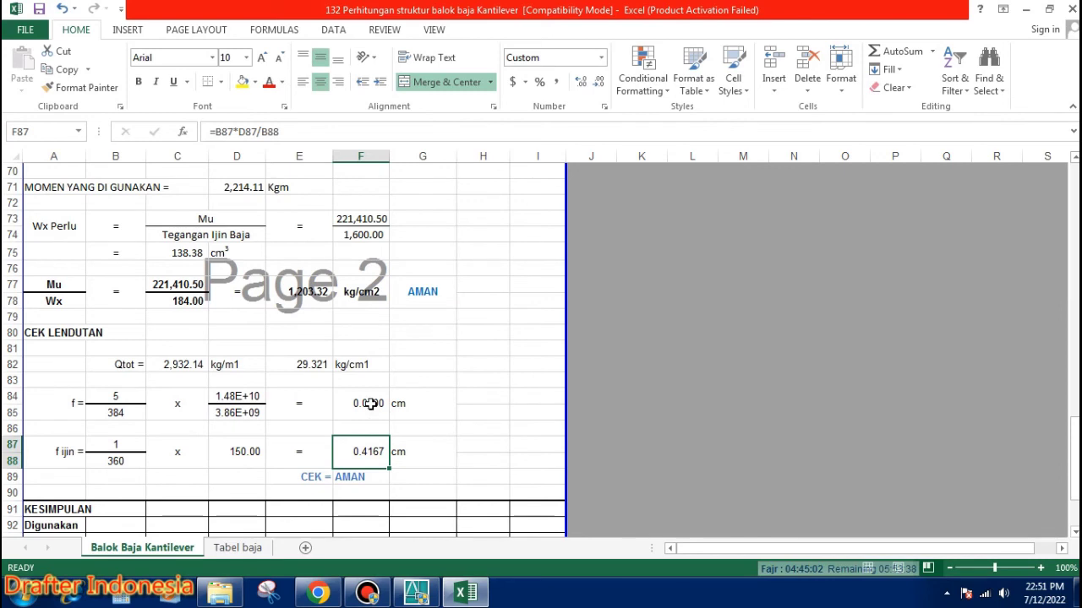
Examine the CEK deflection comparison formula in F89 and the KESIMPULAN summary below it
{"action": "double_click", "coordinate": [360, 477]}
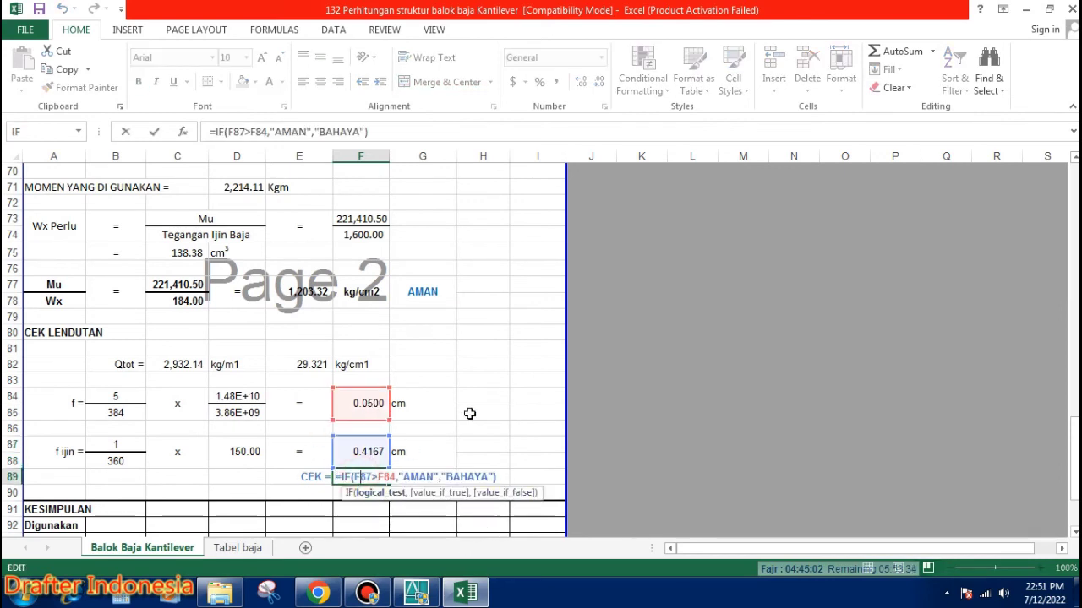
{"action": "key", "text": "Escape"}
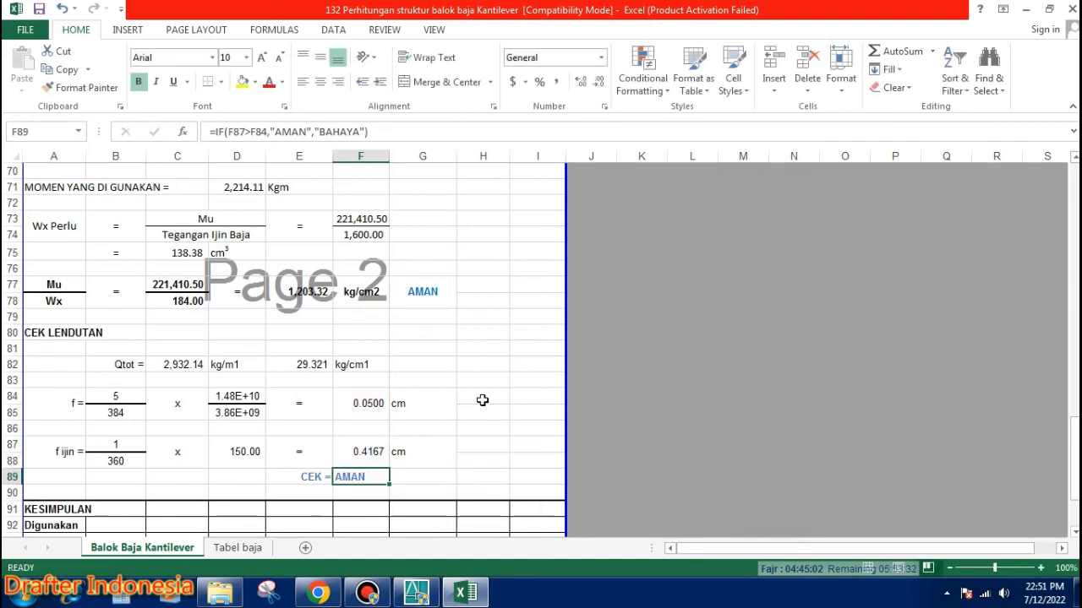
{"action": "scroll", "coordinate": [482, 401], "scroll_direction": "down", "scroll_amount": 3}
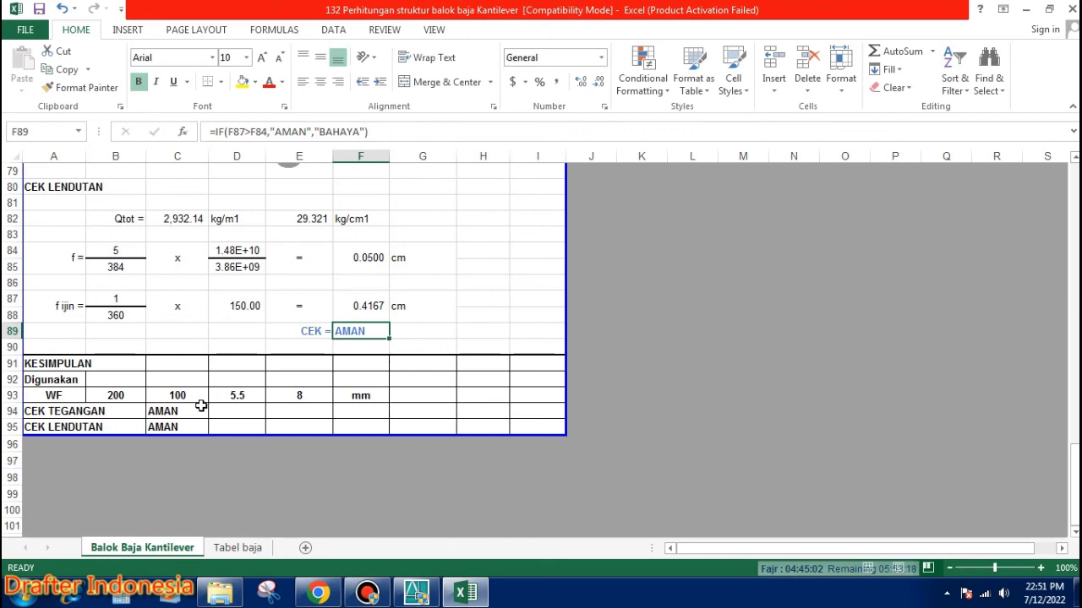
Return to the beam dimensions and DIGUNAKAN profile data at the start of the sheet
{"action": "scroll", "coordinate": [465, 376], "scroll_direction": "up", "scroll_amount": 12}
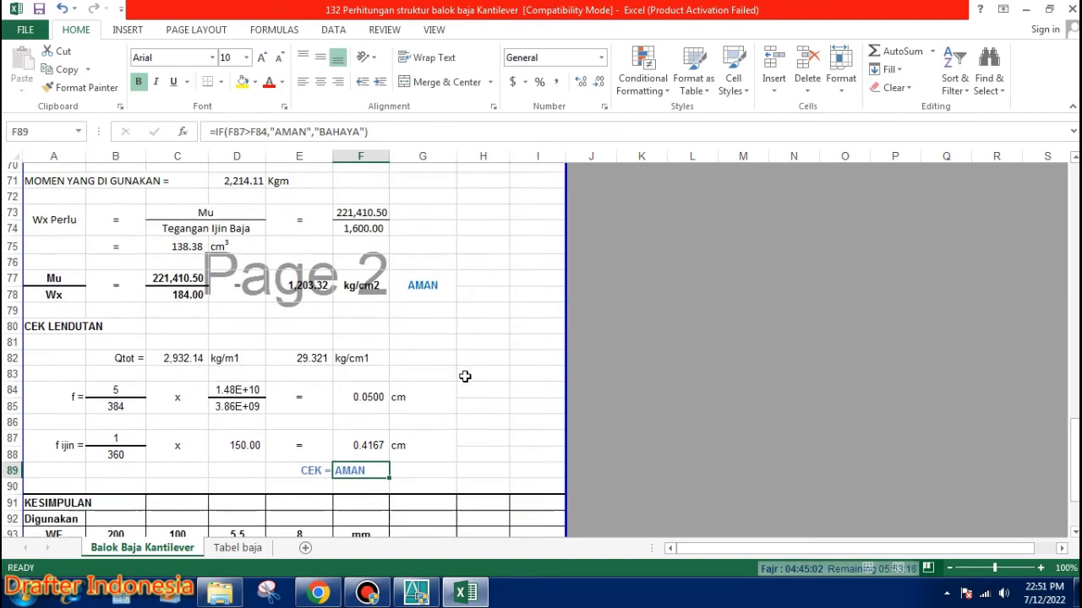
{"action": "scroll", "coordinate": [468, 370], "scroll_direction": "up", "scroll_amount": 10}
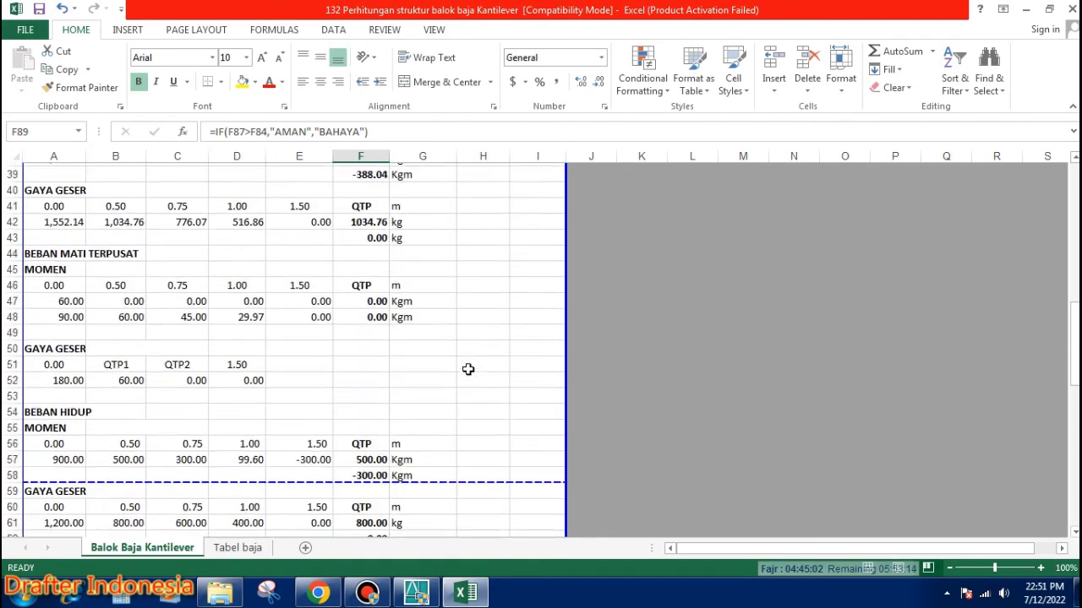
{"action": "scroll", "coordinate": [468, 345], "scroll_direction": "up", "scroll_amount": 4}
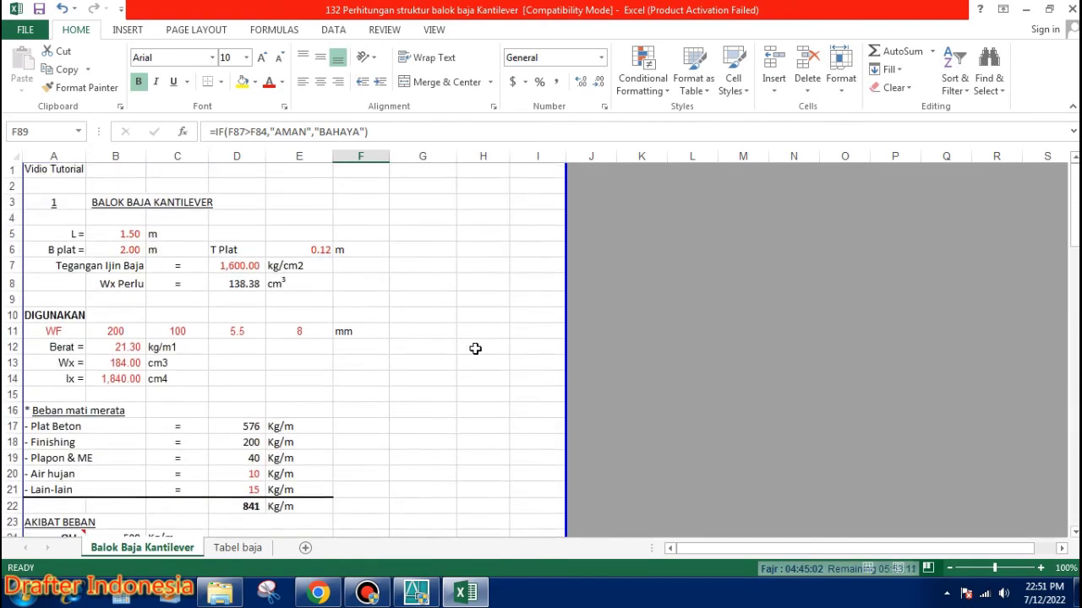